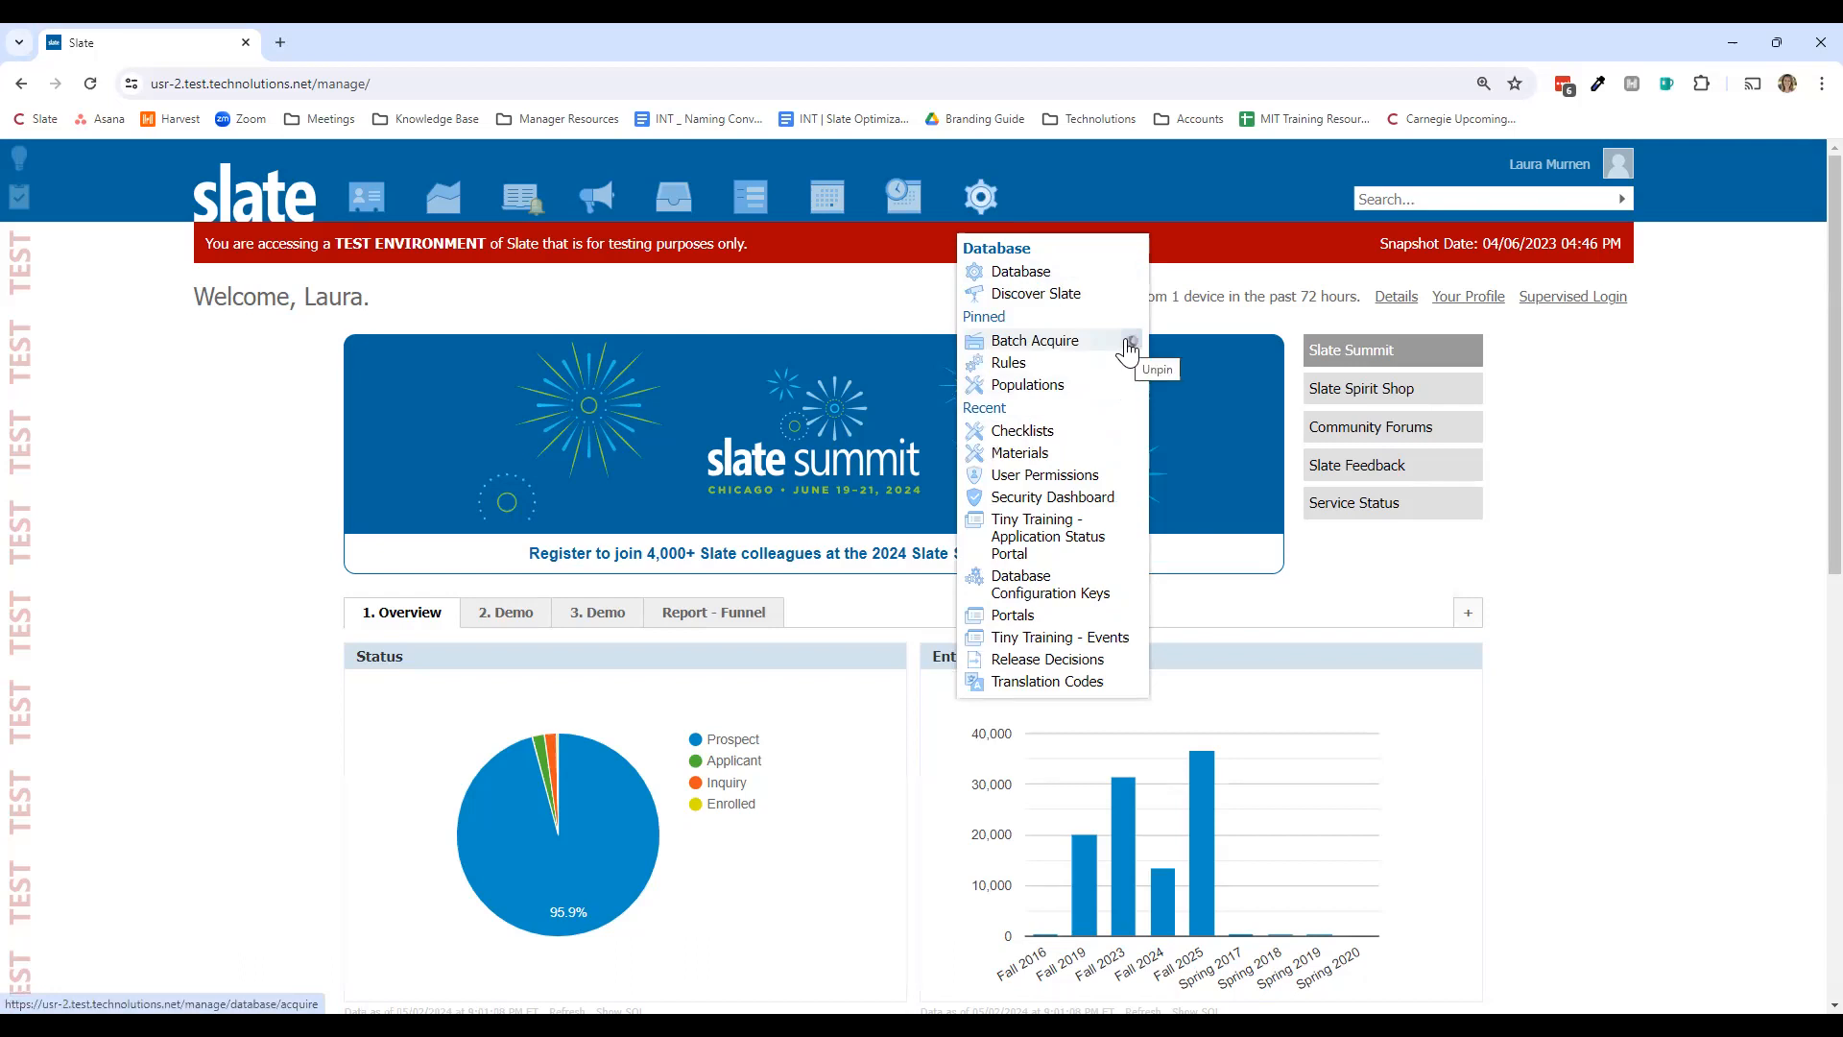
Step: Unpin Batch Acquire, then open the Batch Acquire tool from the Database page's Import and Data Processing section
click(1131, 342)
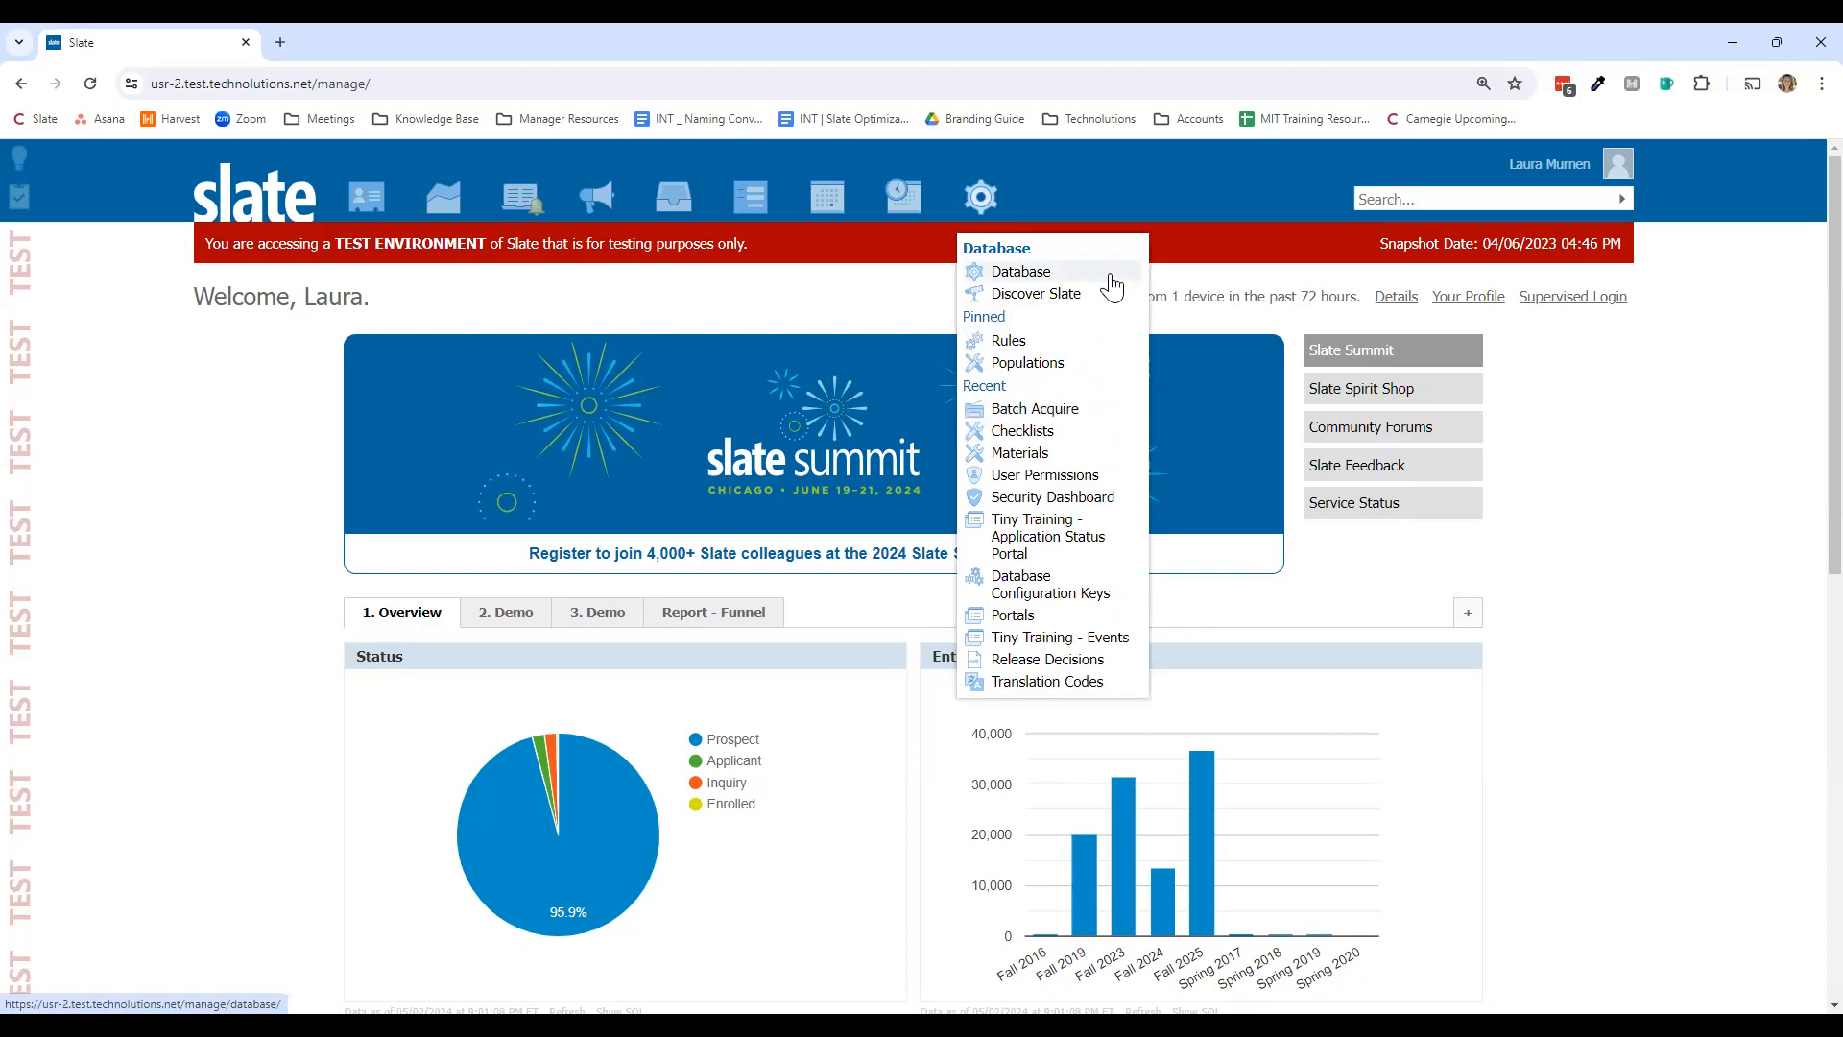
click(1111, 278)
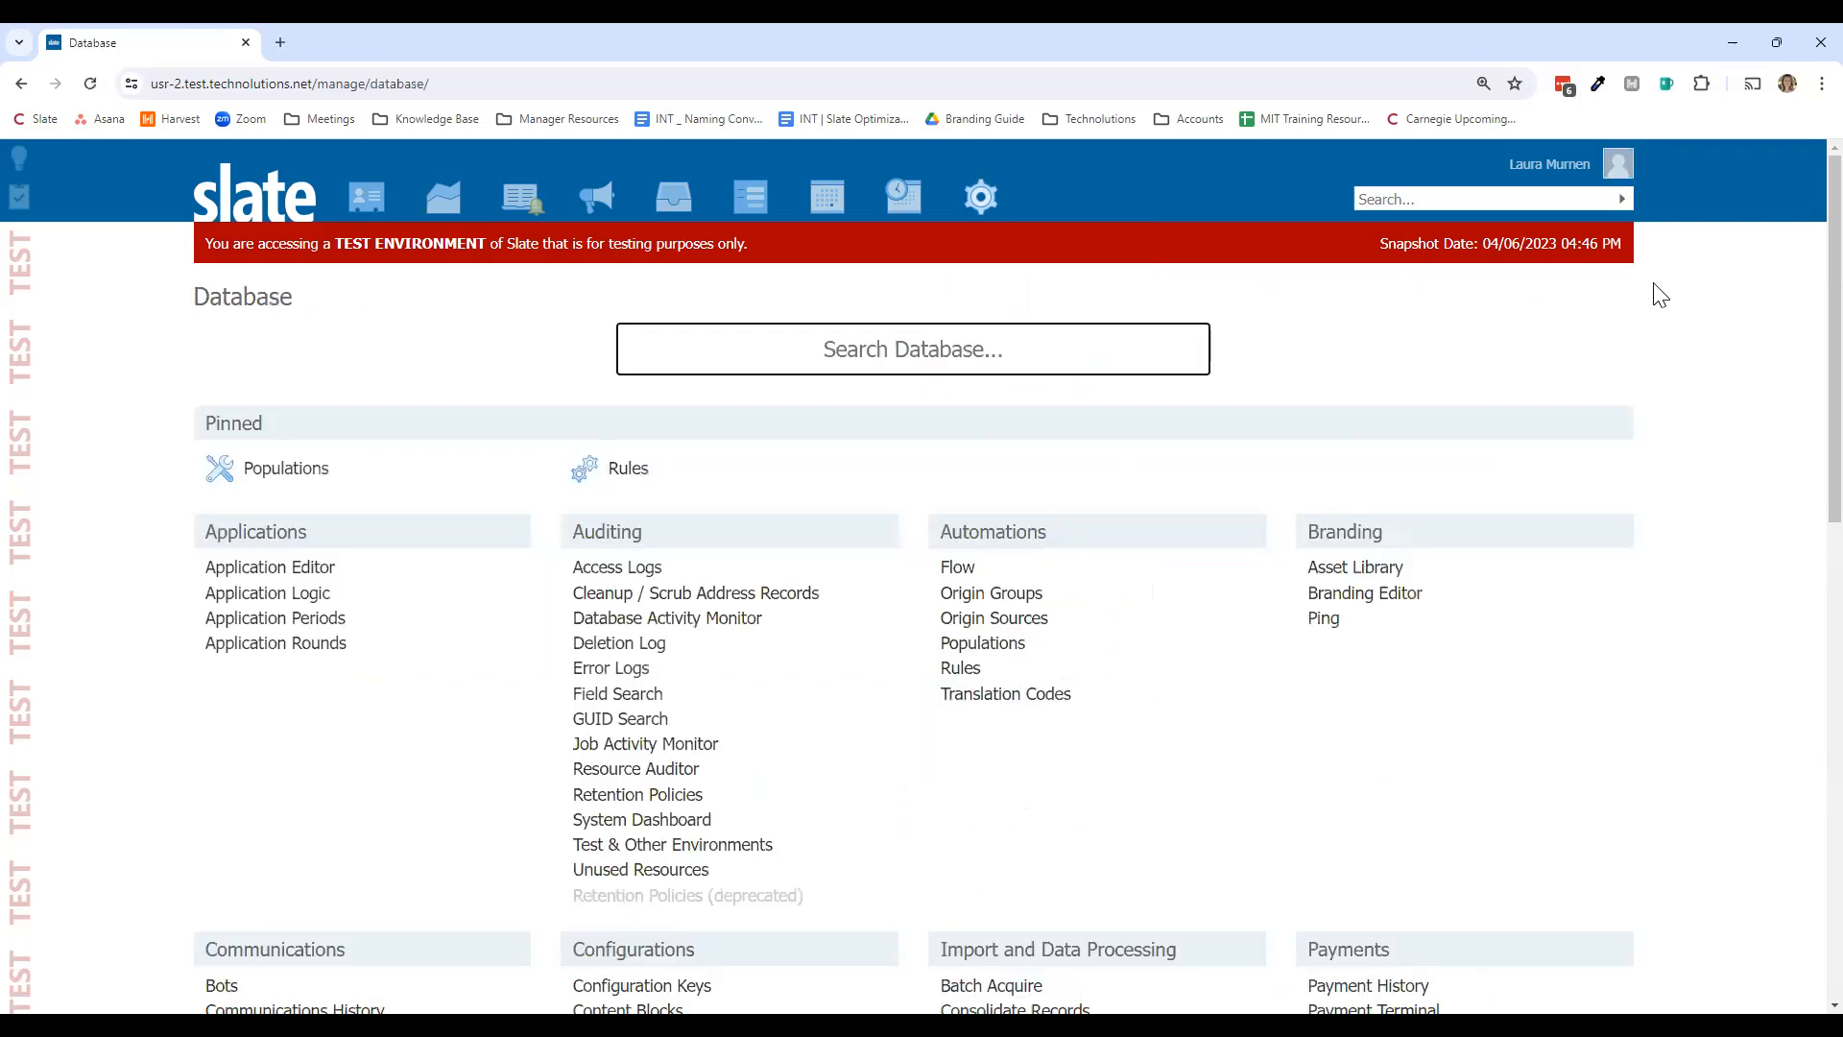
scroll(1659, 295, down, 3)
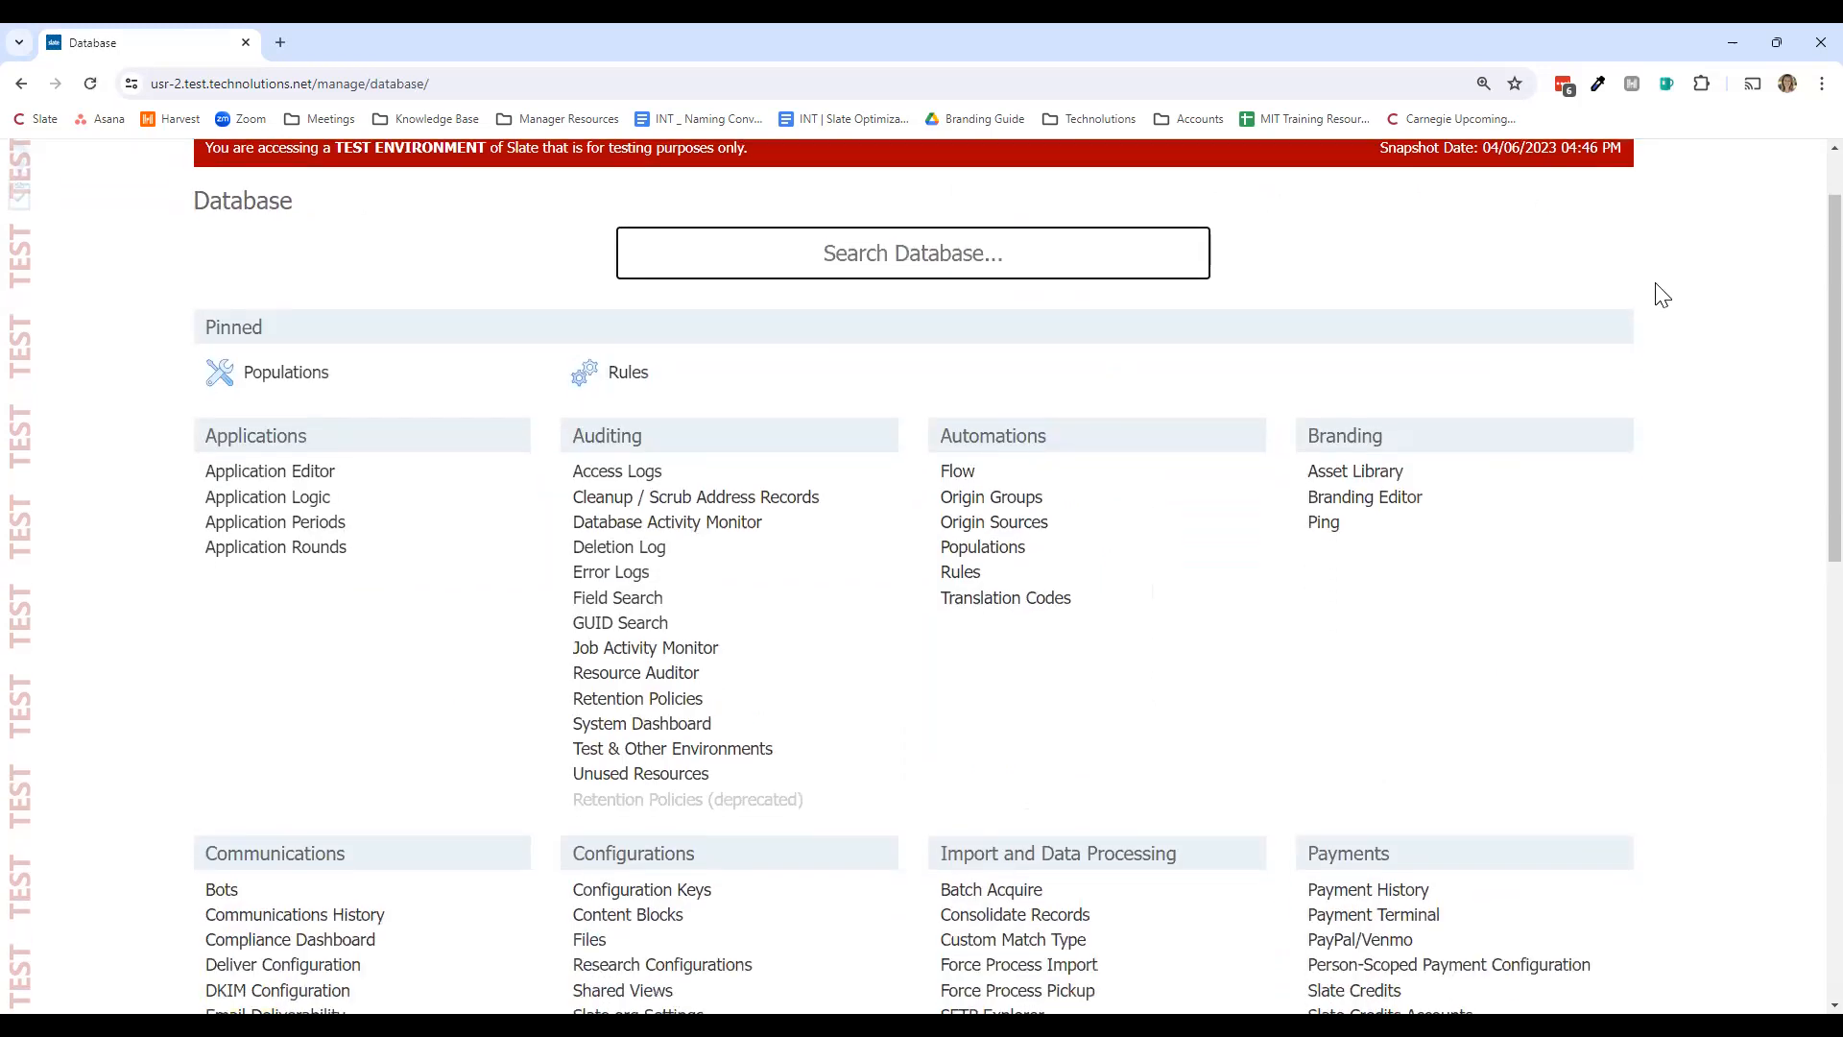
scroll(1662, 294, down, 1)
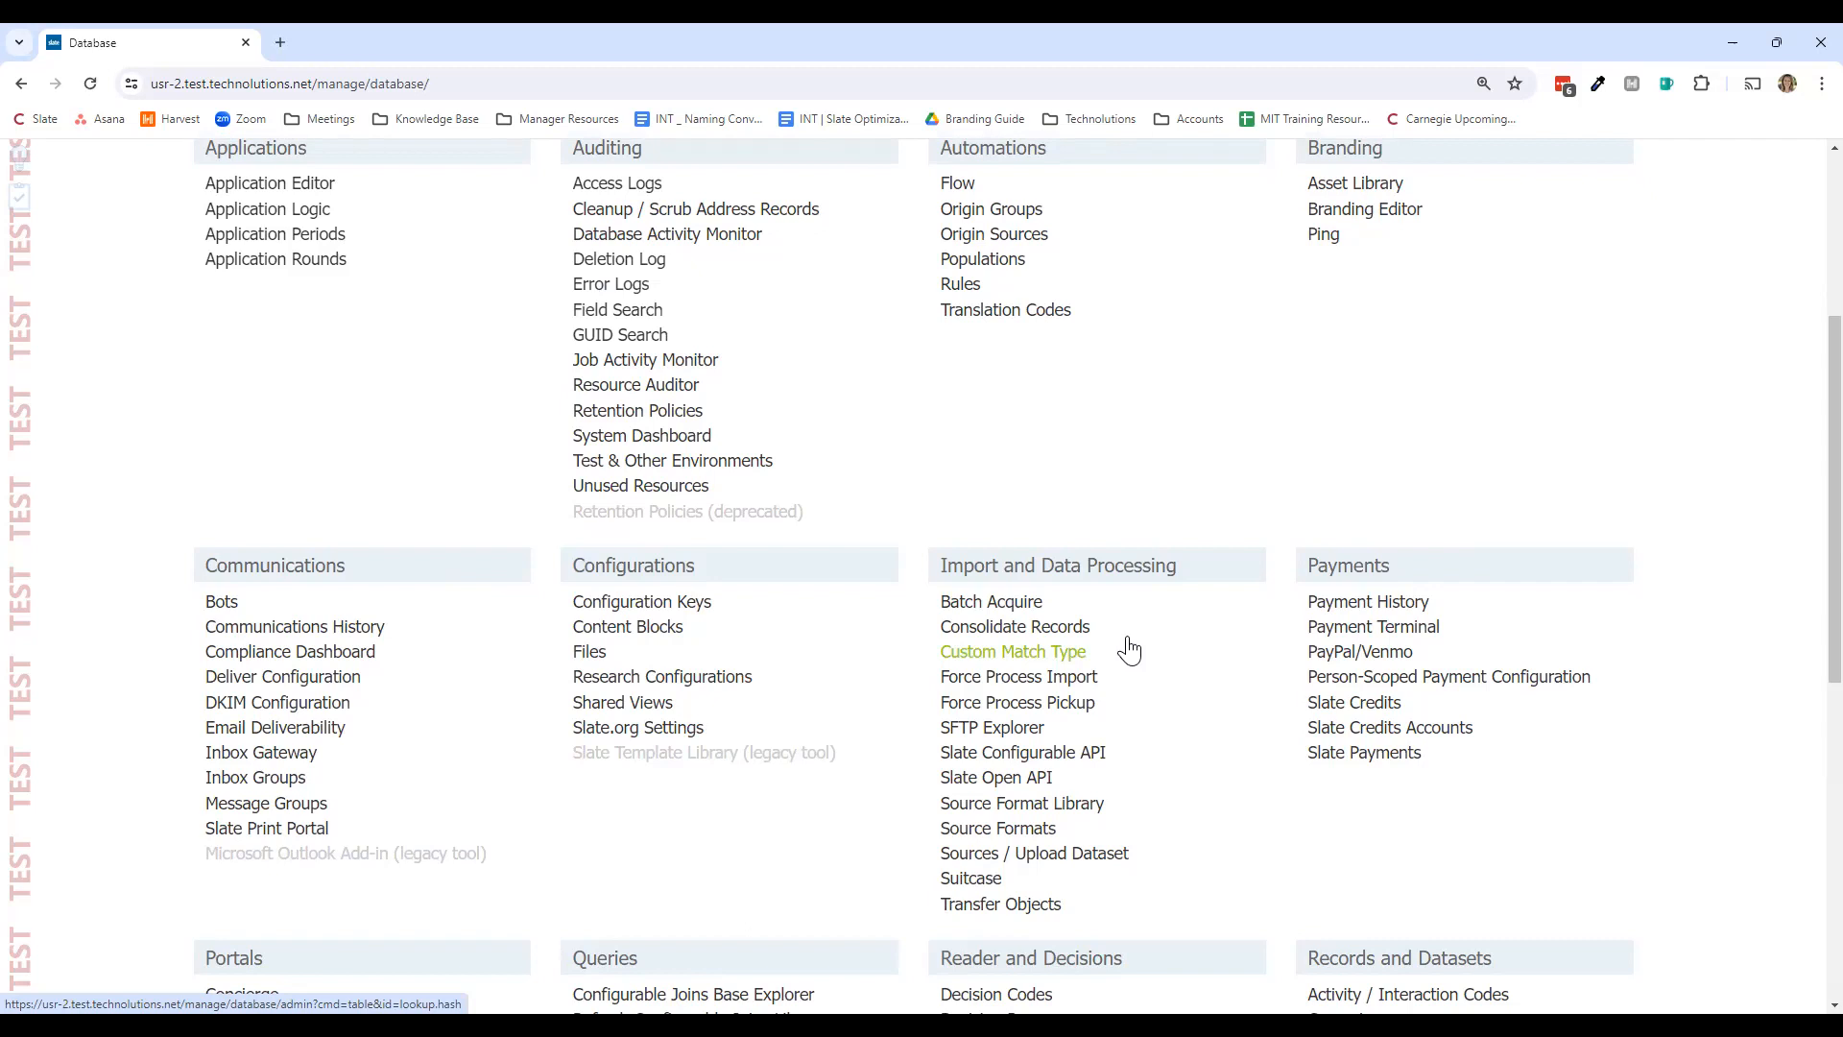
click(1036, 601)
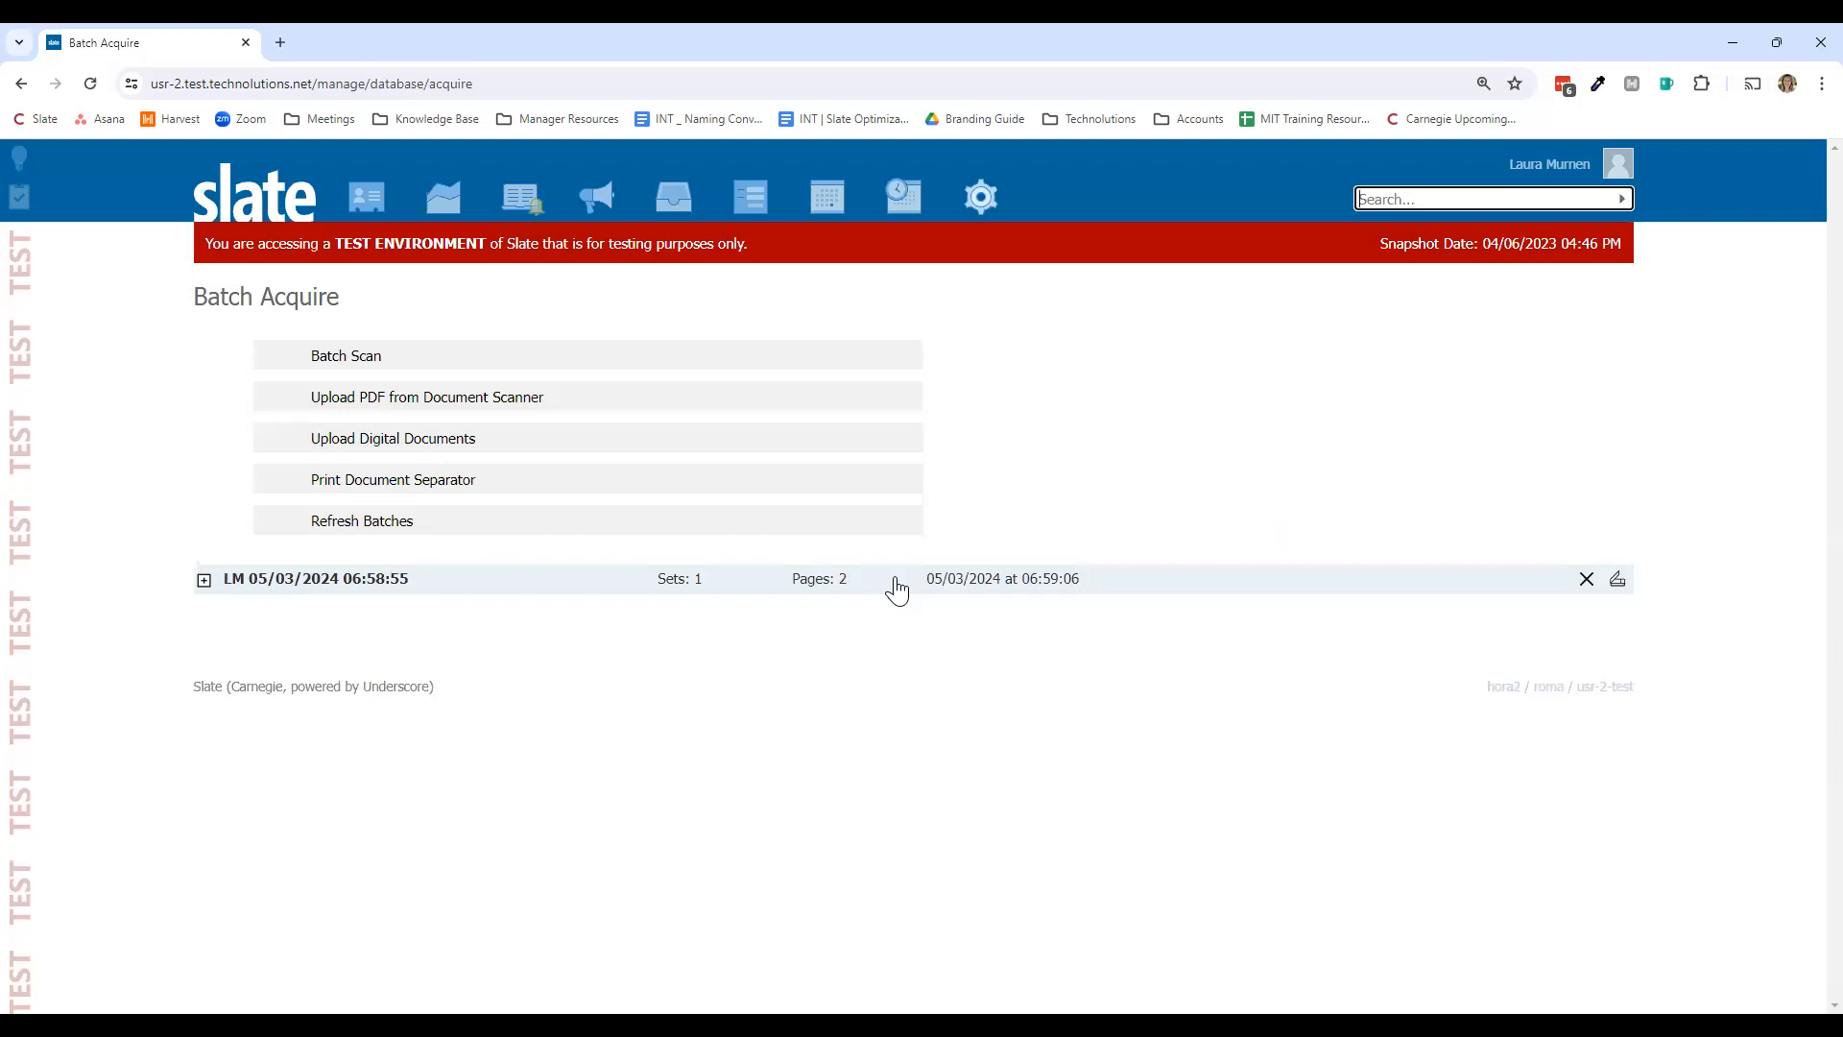
Step: Open the Batch Acquire page showing the existing batch LM 05/03/2024 06:58:55
click(722, 355)
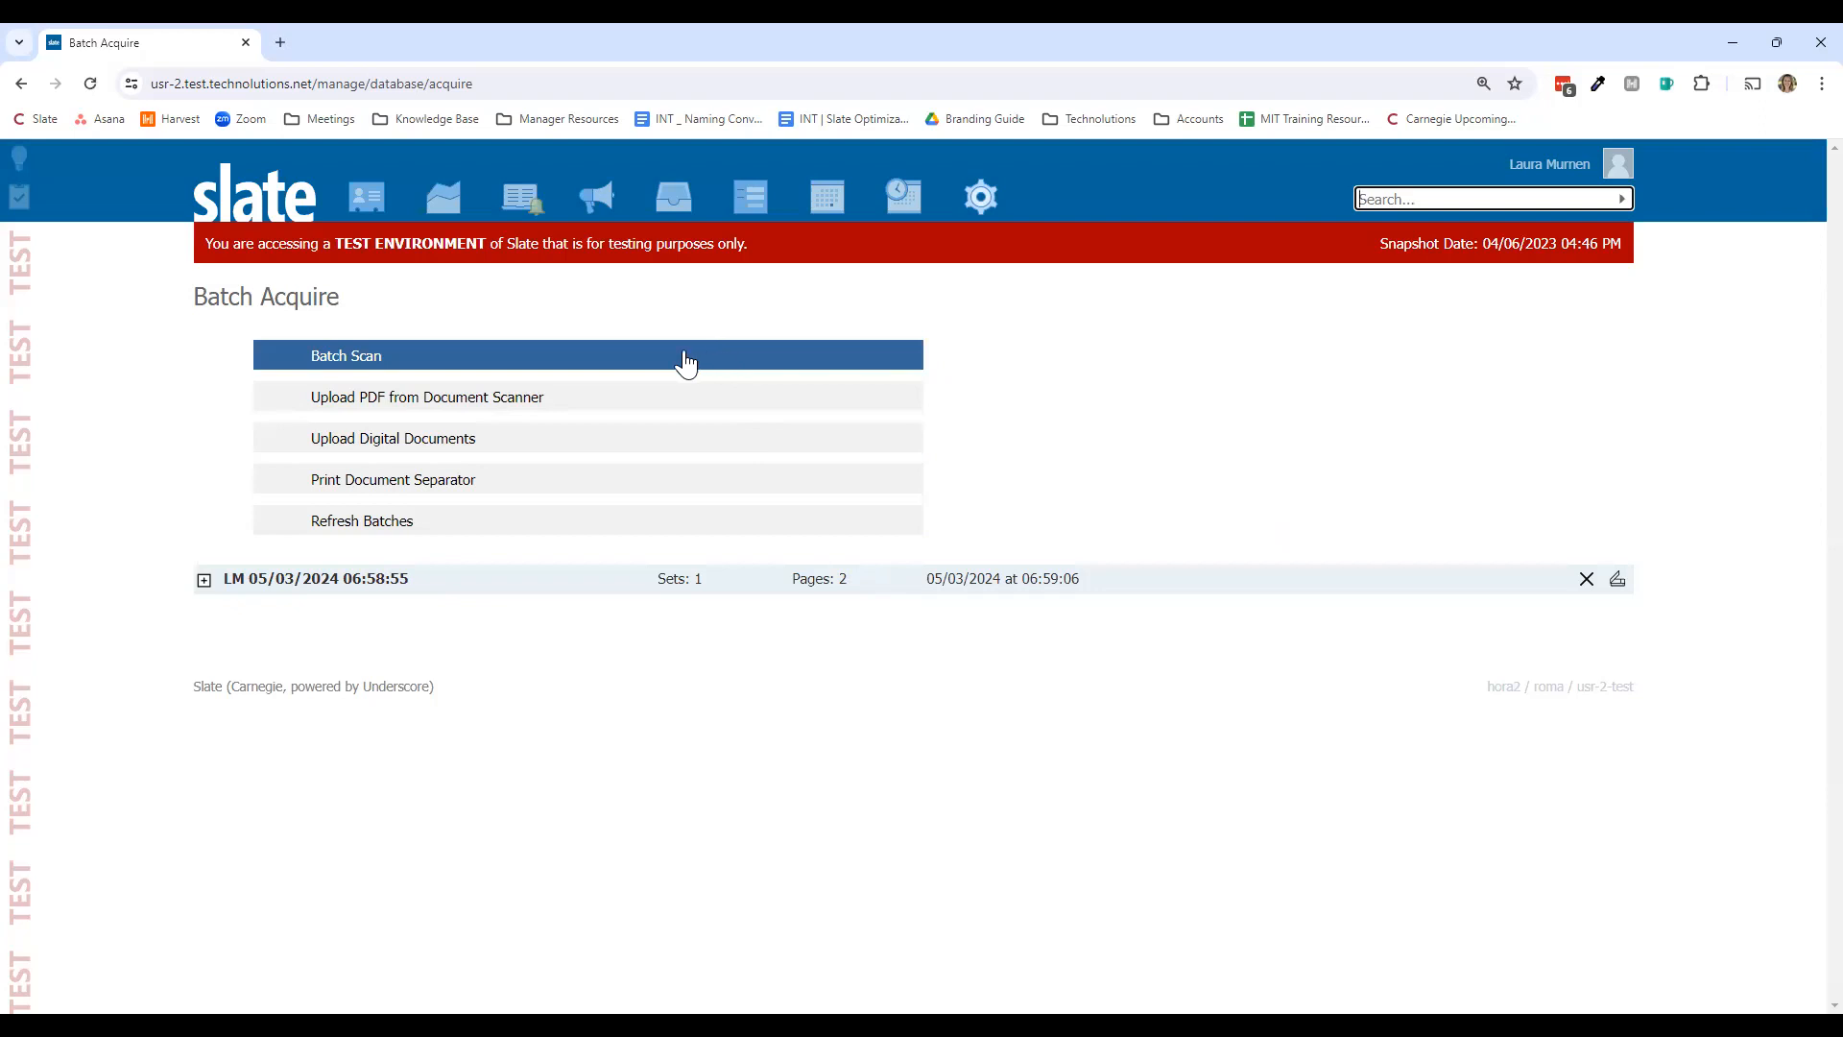
Step: Start a batch scan named 'LM 05/03/2024 07:59:41' with no material type, and close the Slate Desktop notice
click(630, 357)
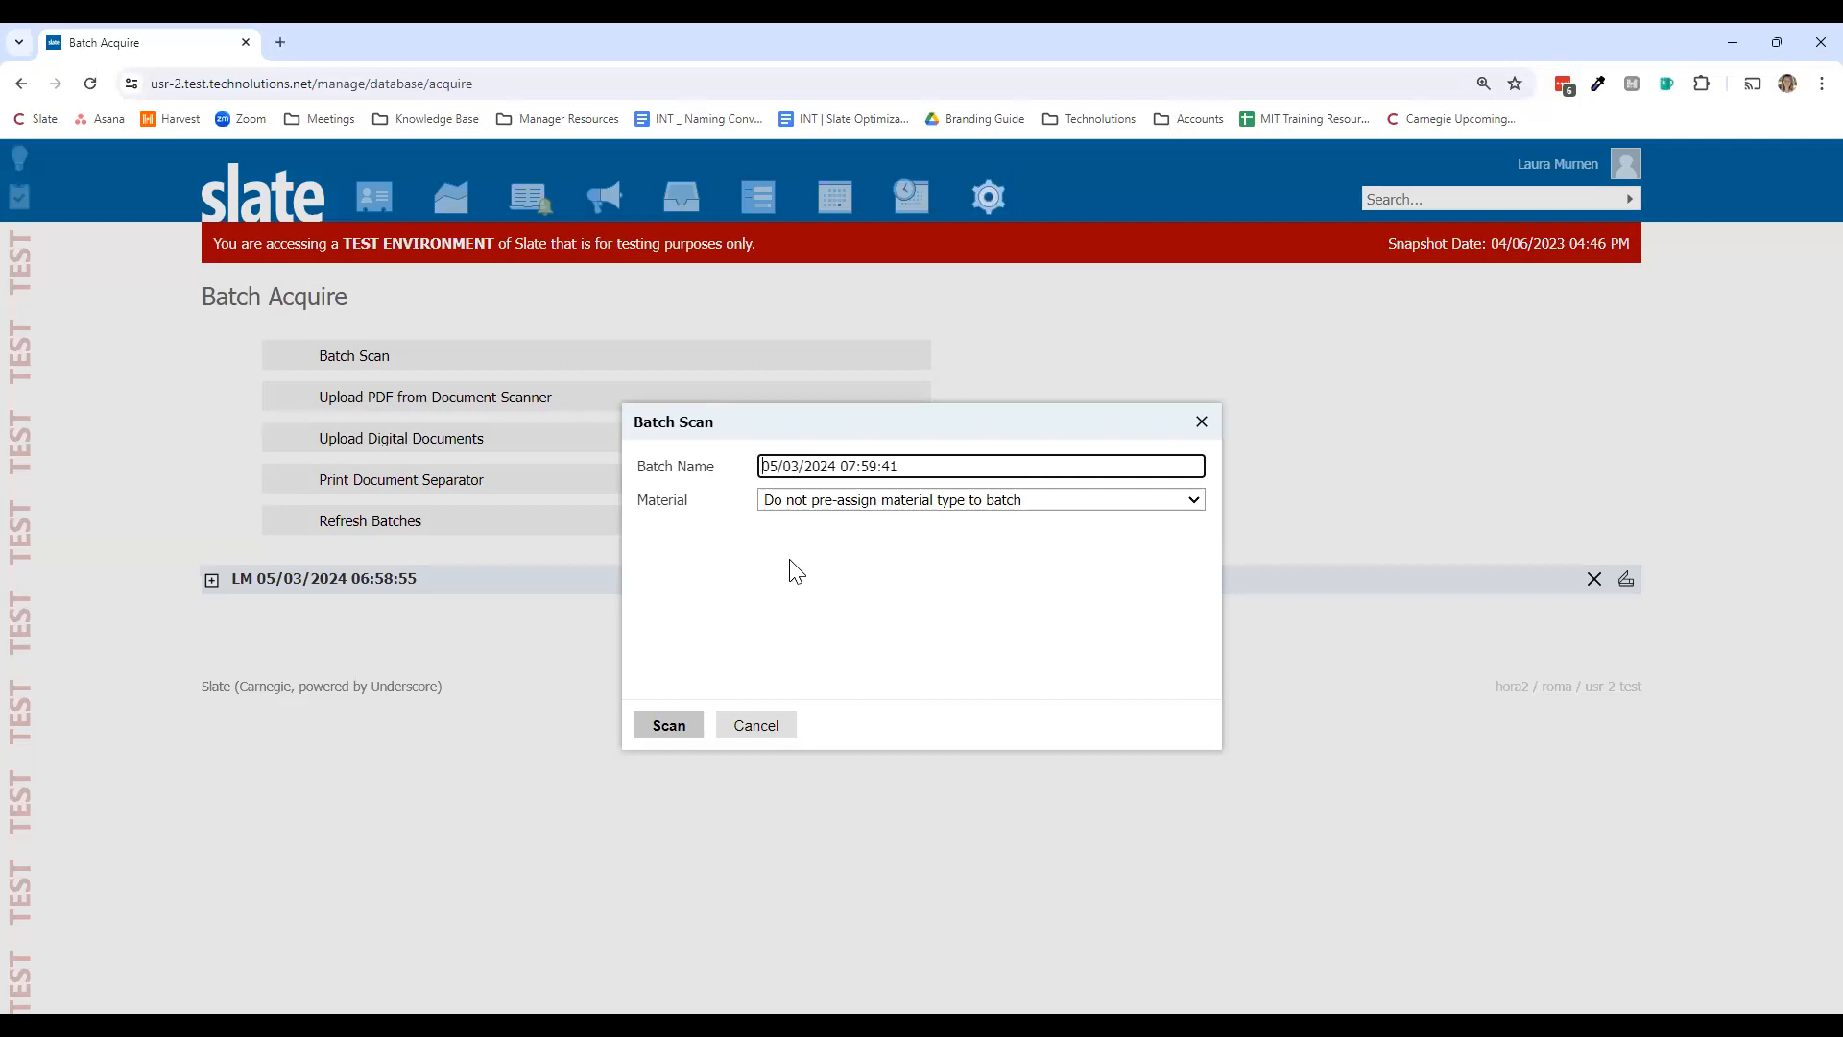
text(LM)
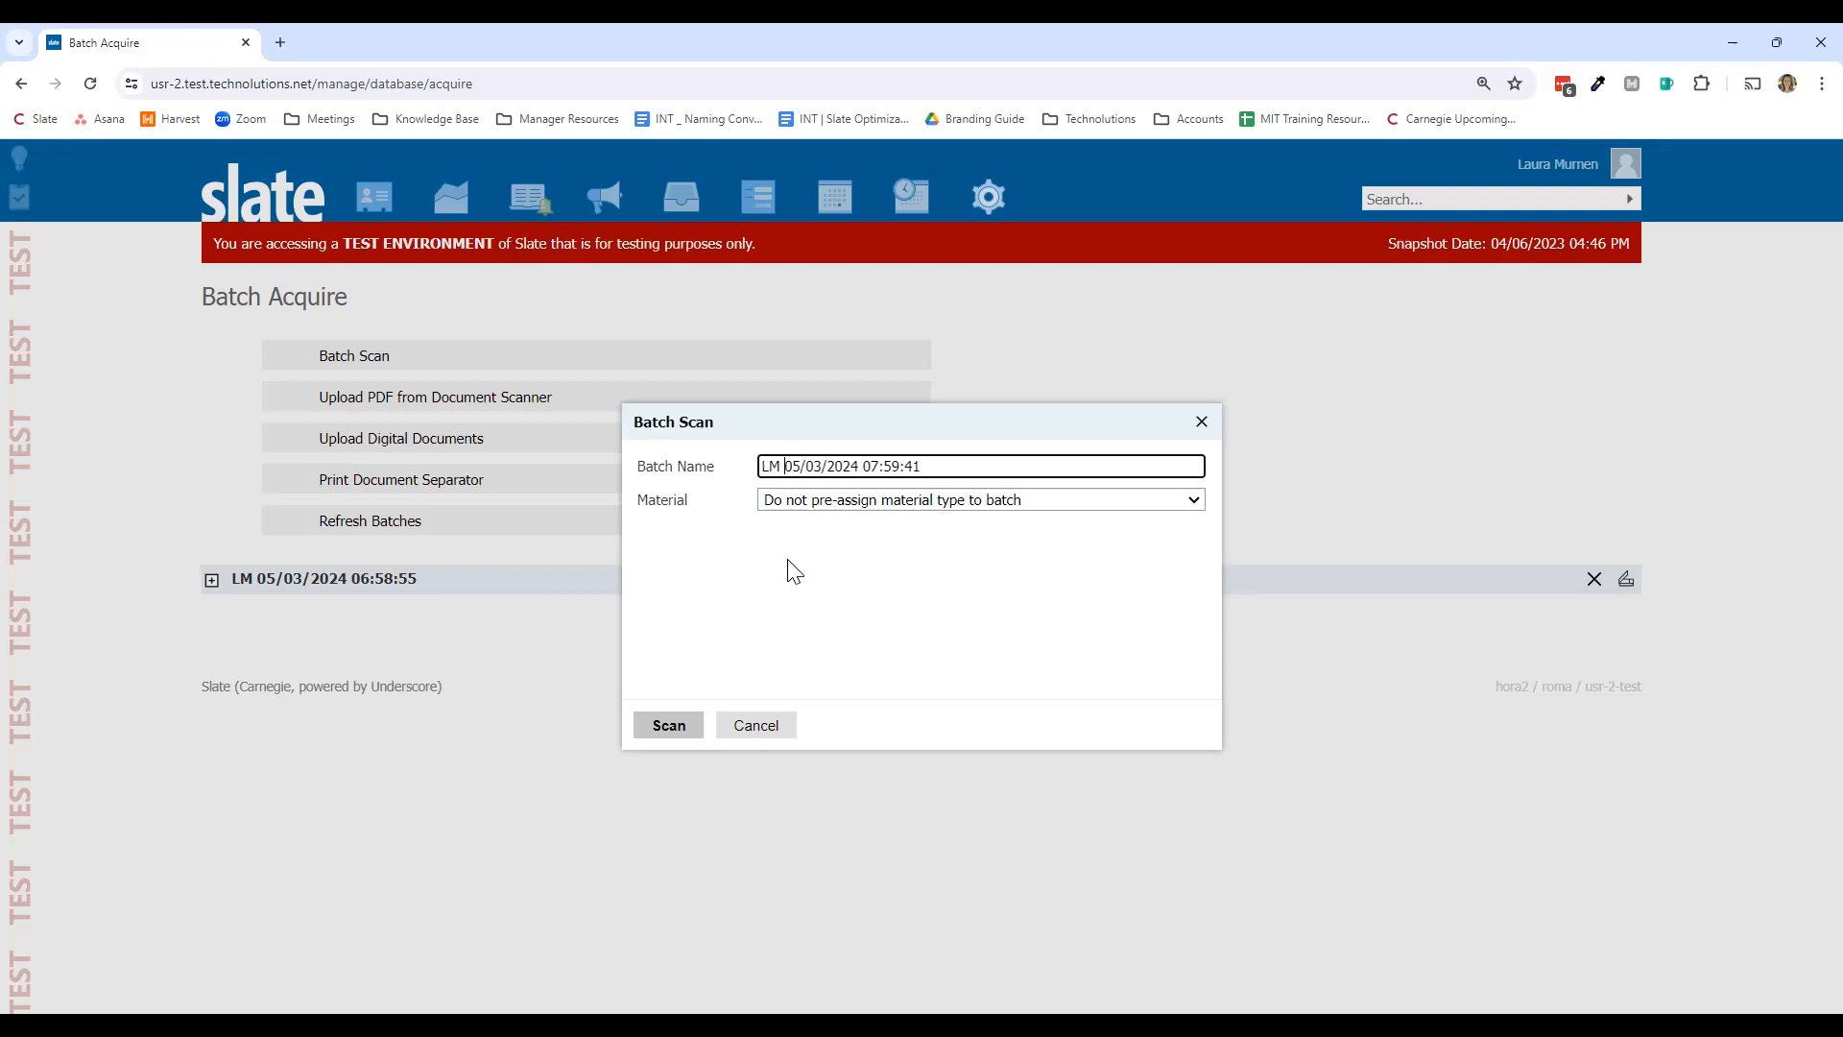
click(773, 506)
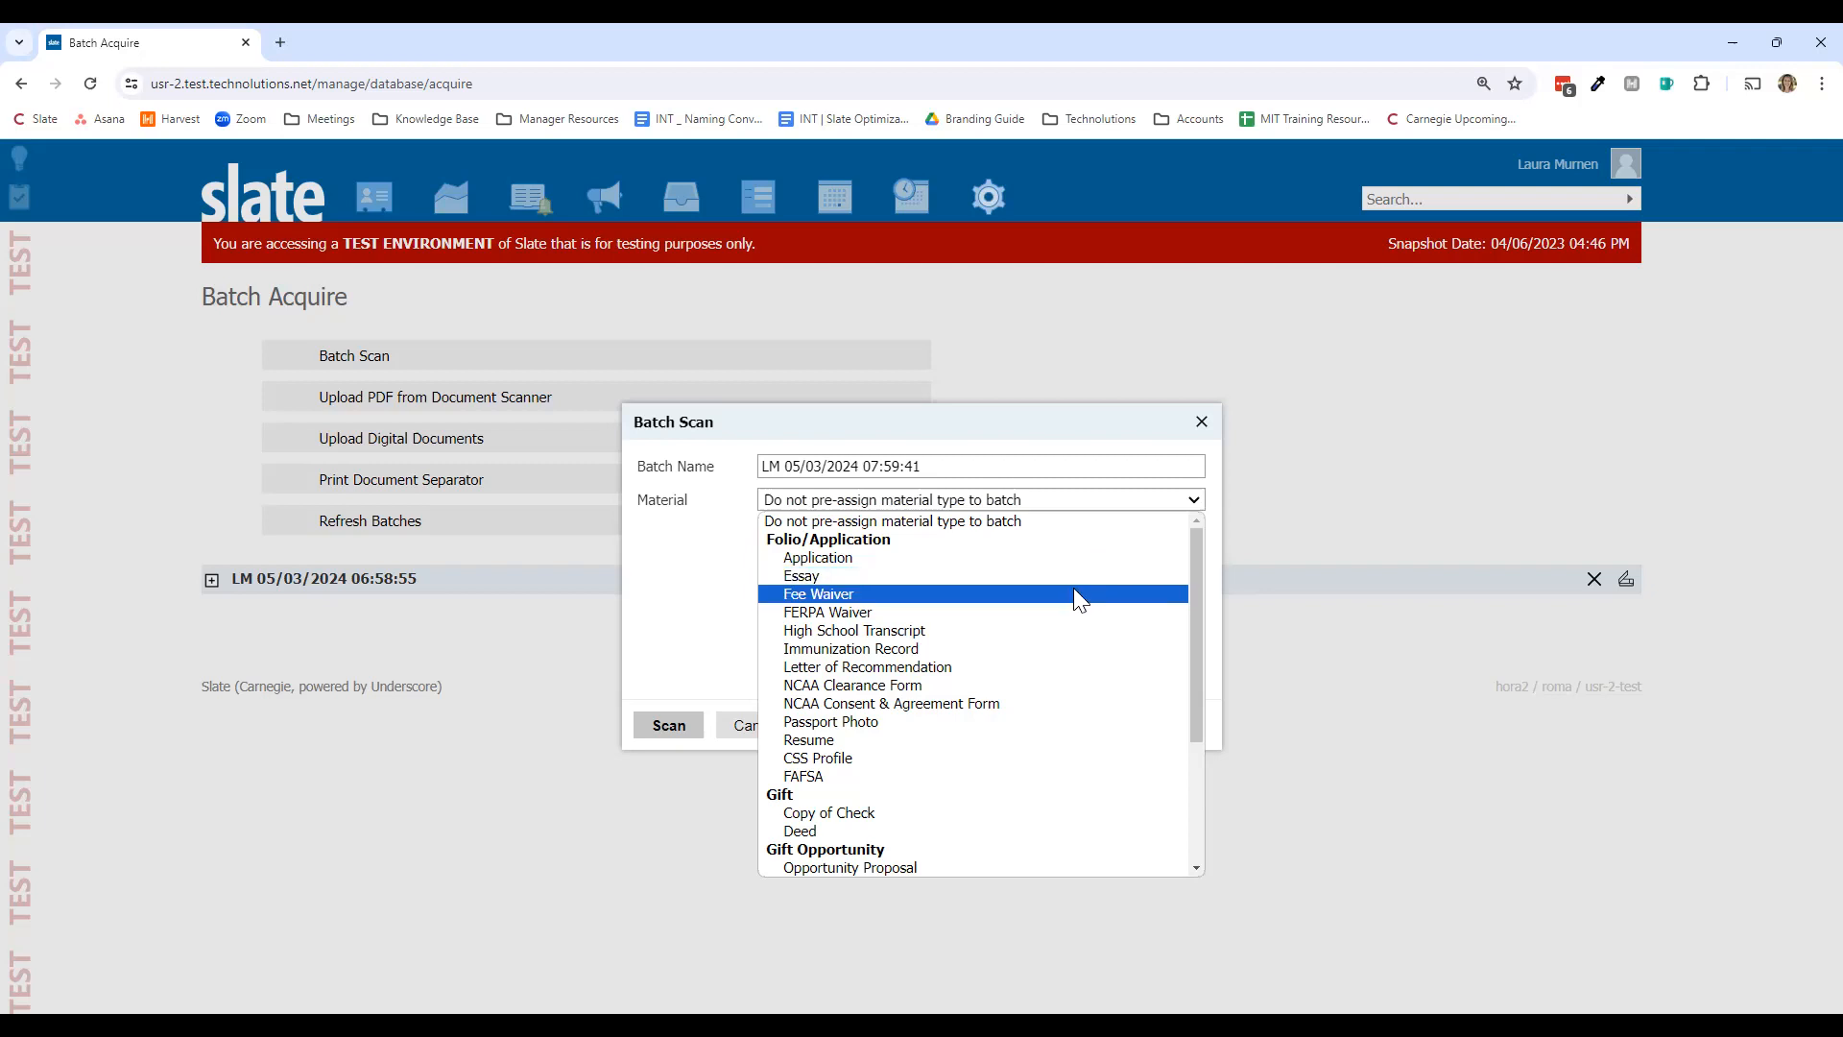
click(1064, 517)
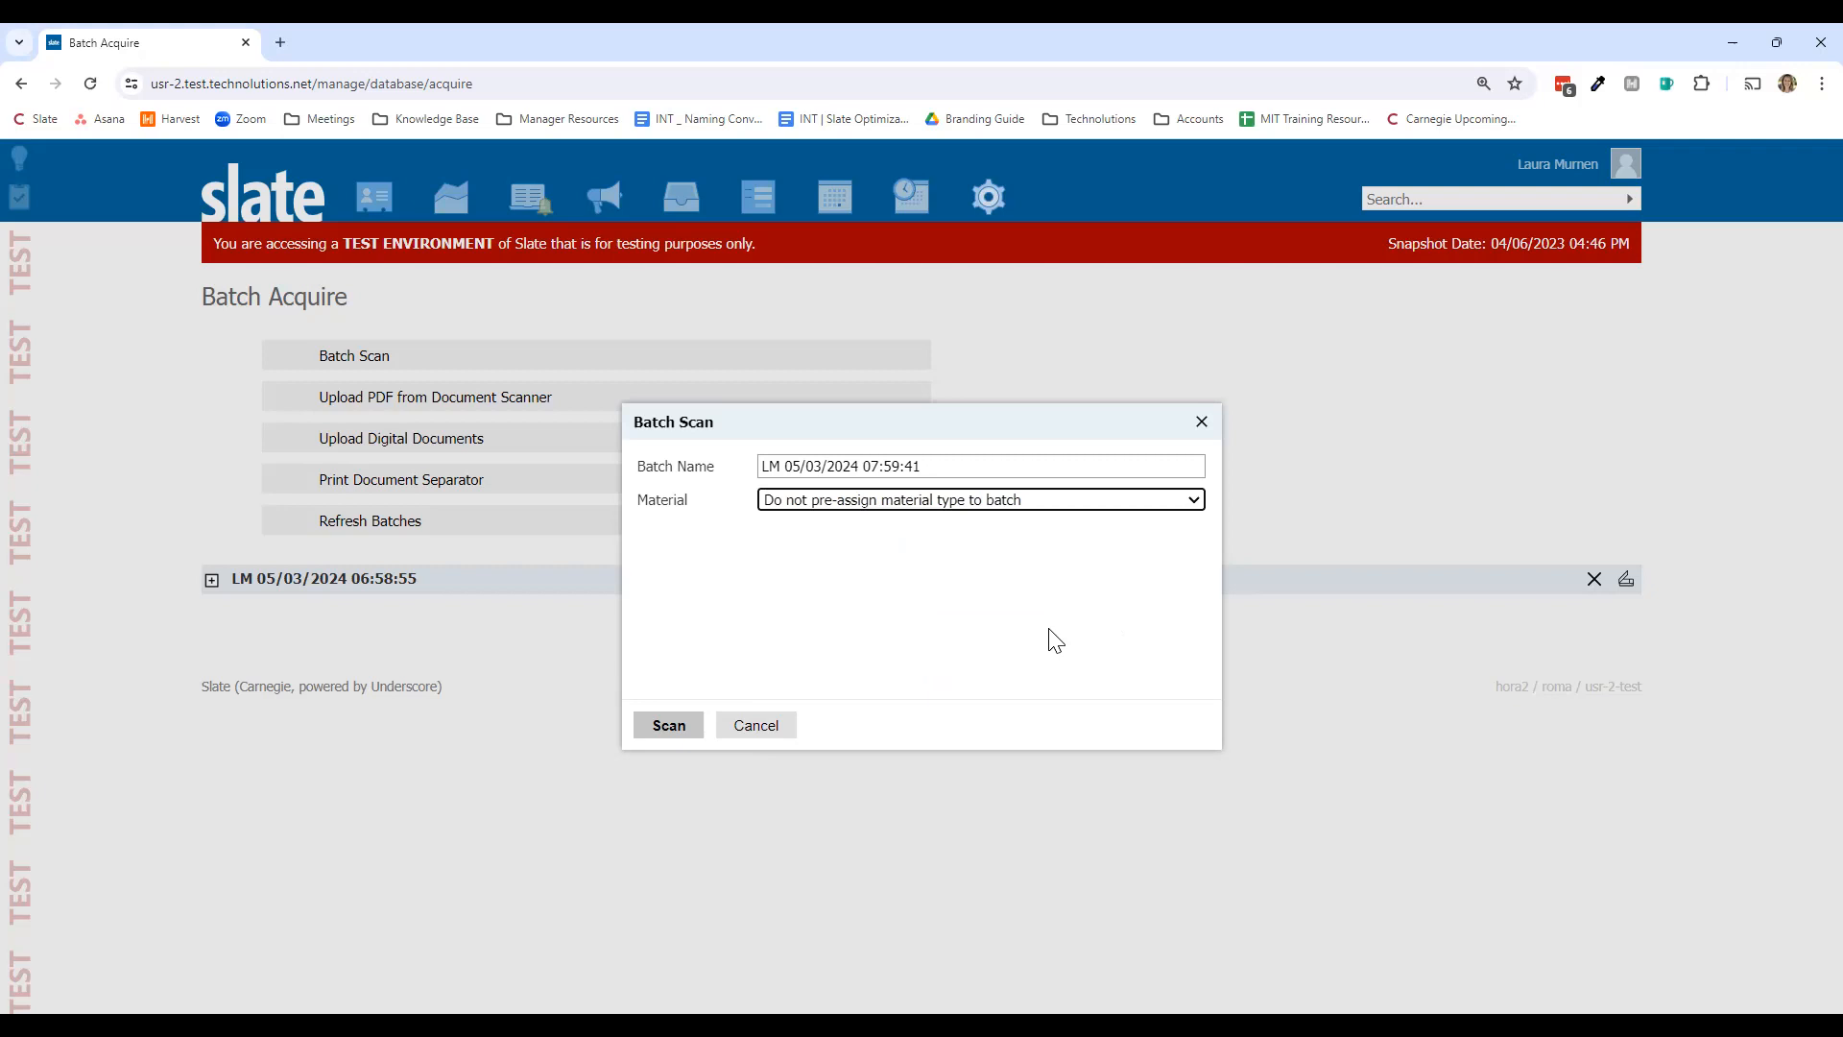
click(672, 727)
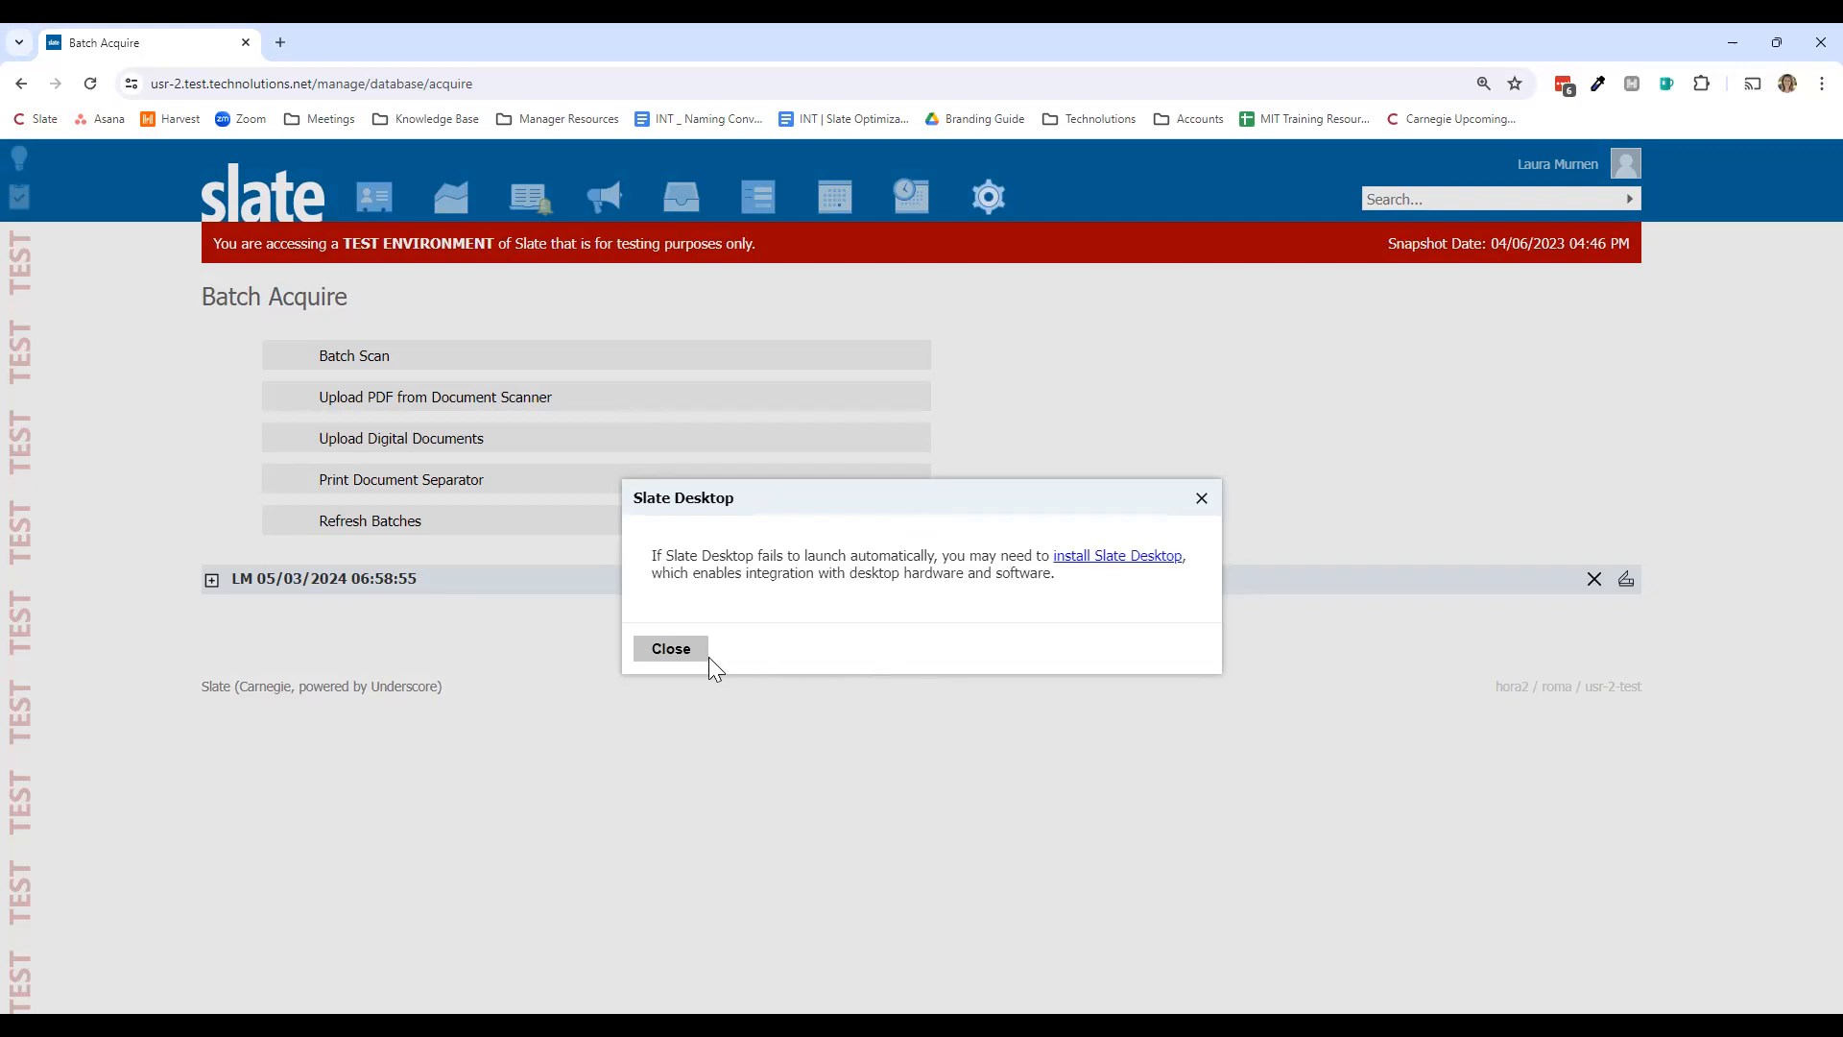
click(671, 649)
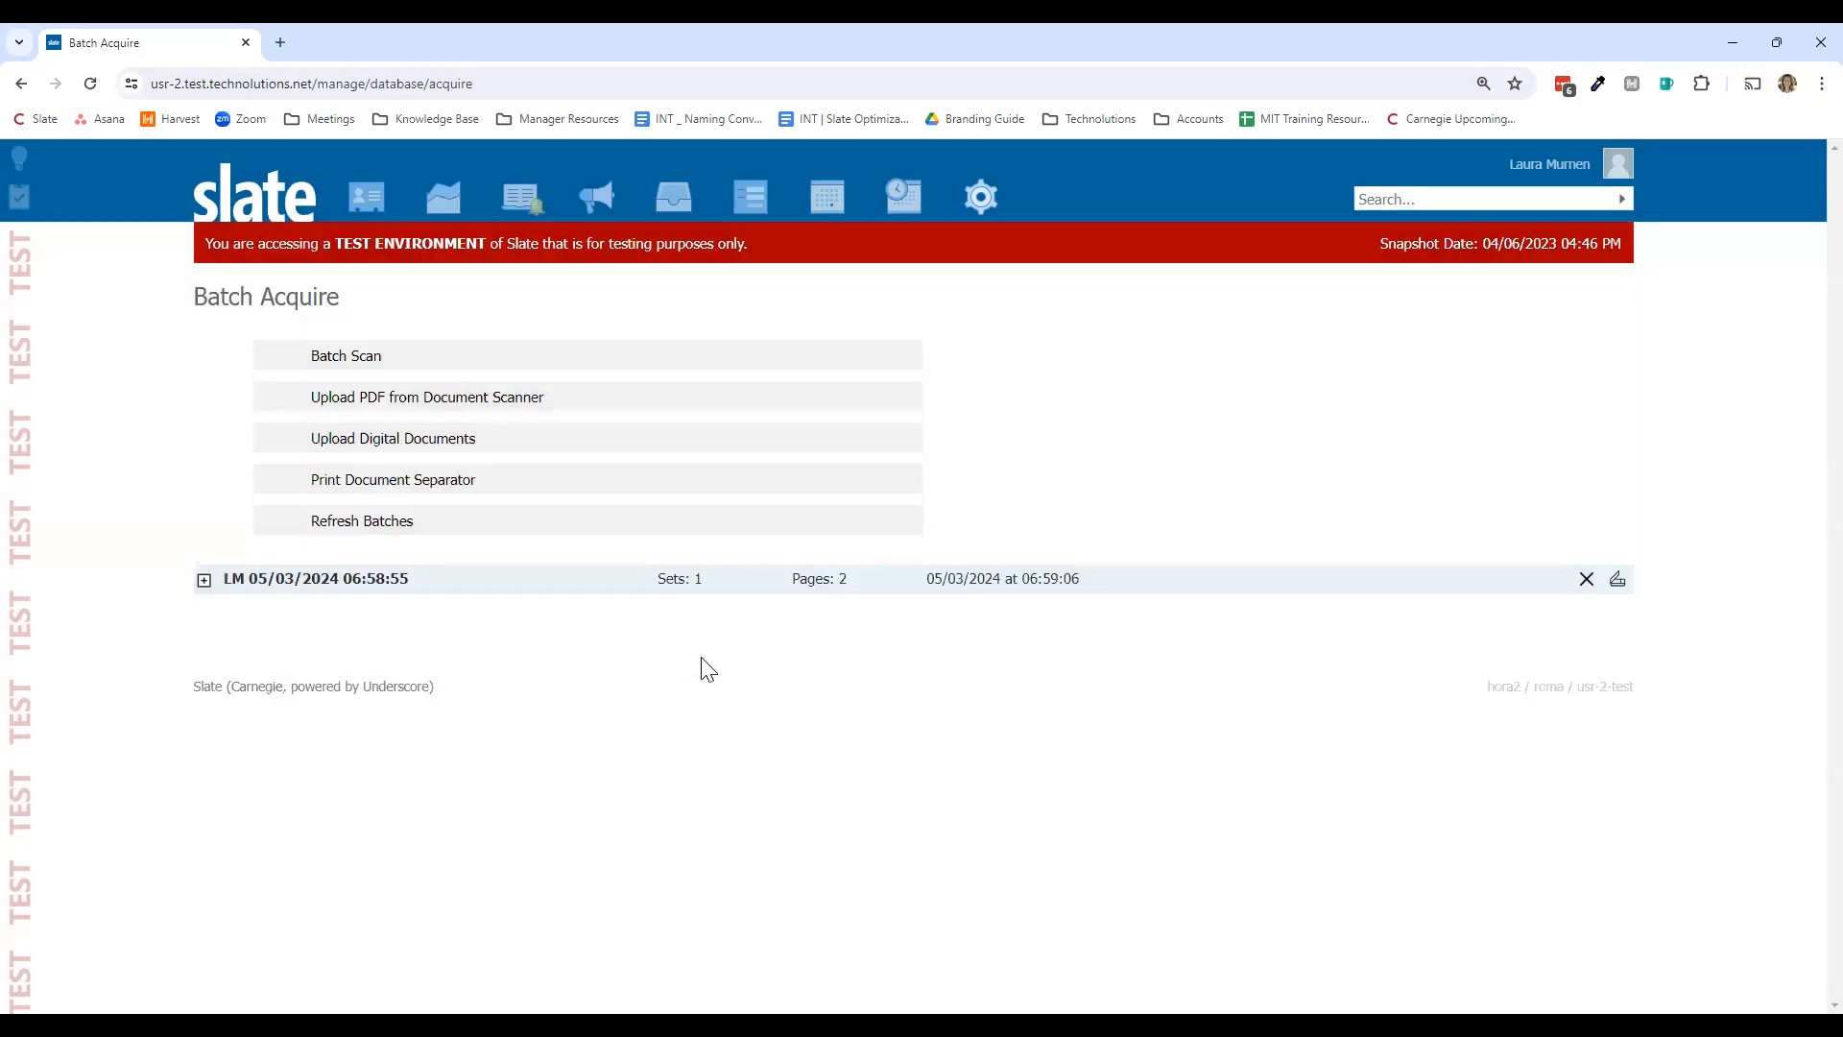
Step: Upload Multipage Document 2.pdf, Sample Essay, Sample Recommendation and Sample Resume in batch 'LM 05/03/2024 08:02:03'
click(576, 457)
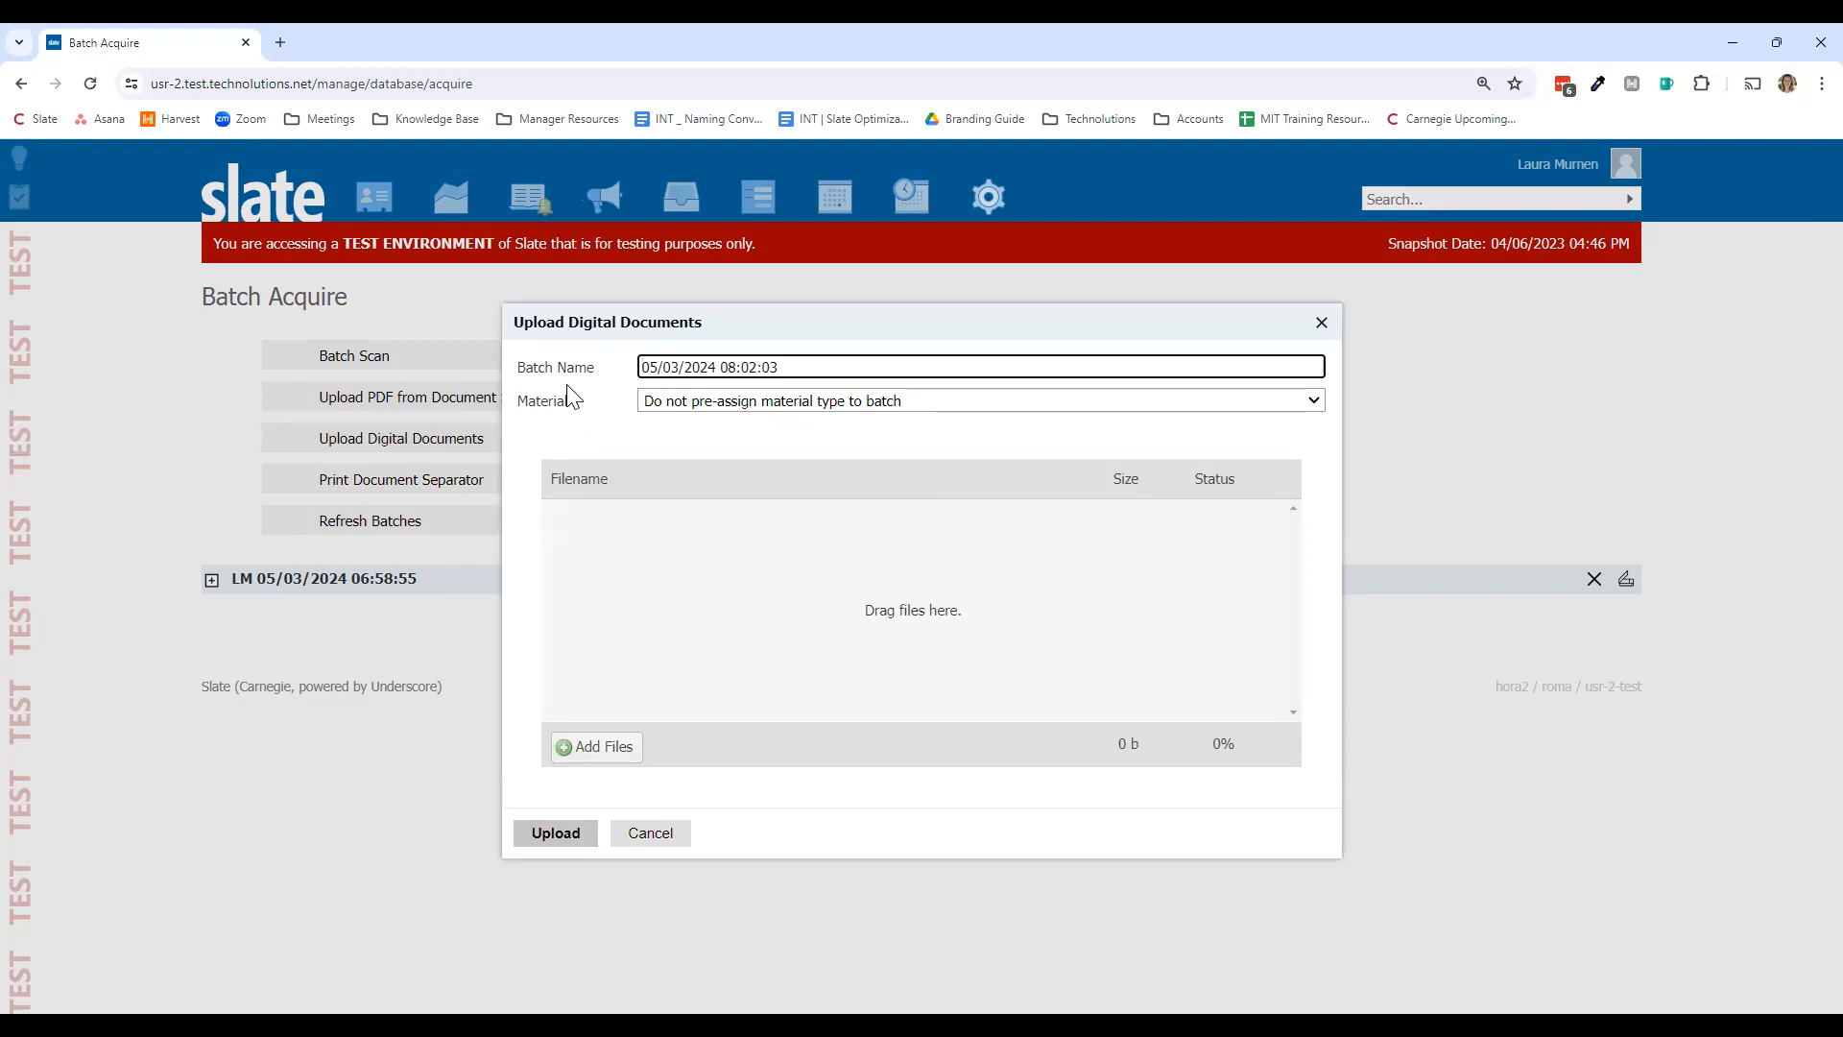
text(LM)
click(629, 754)
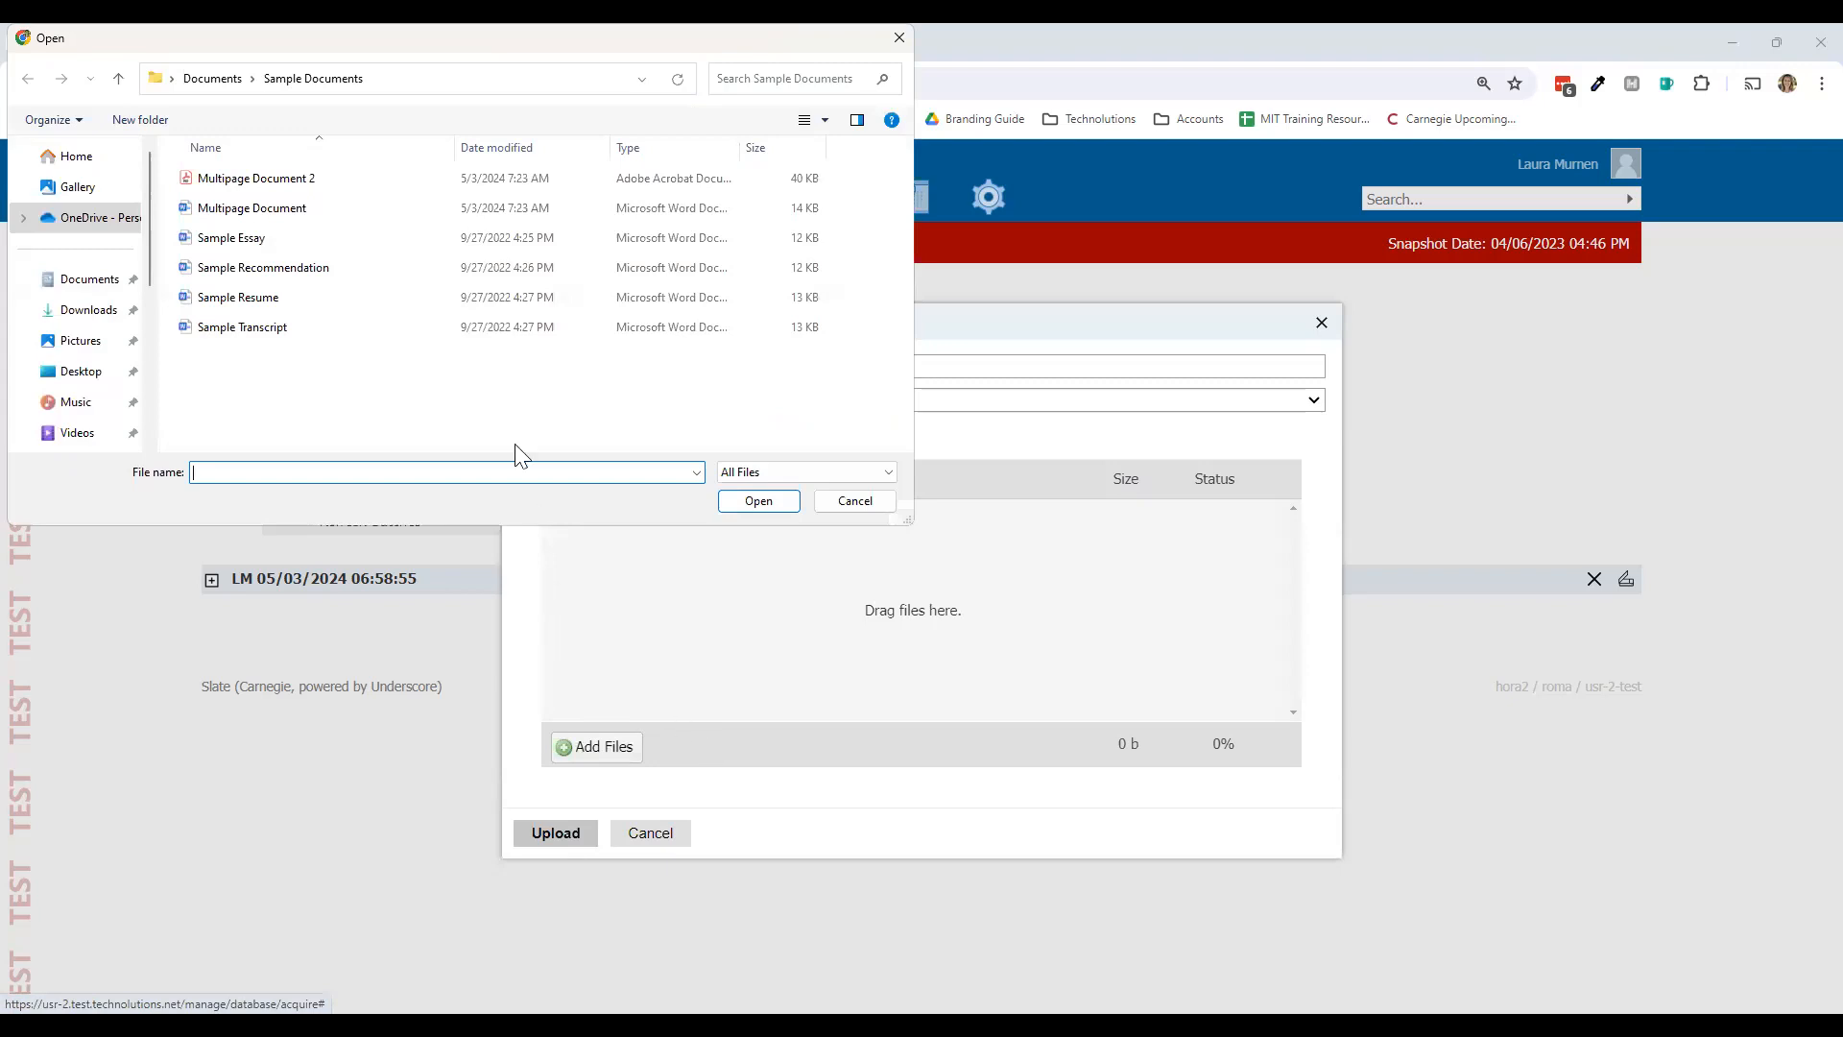
click(356, 182)
ctrl+click(324, 240)
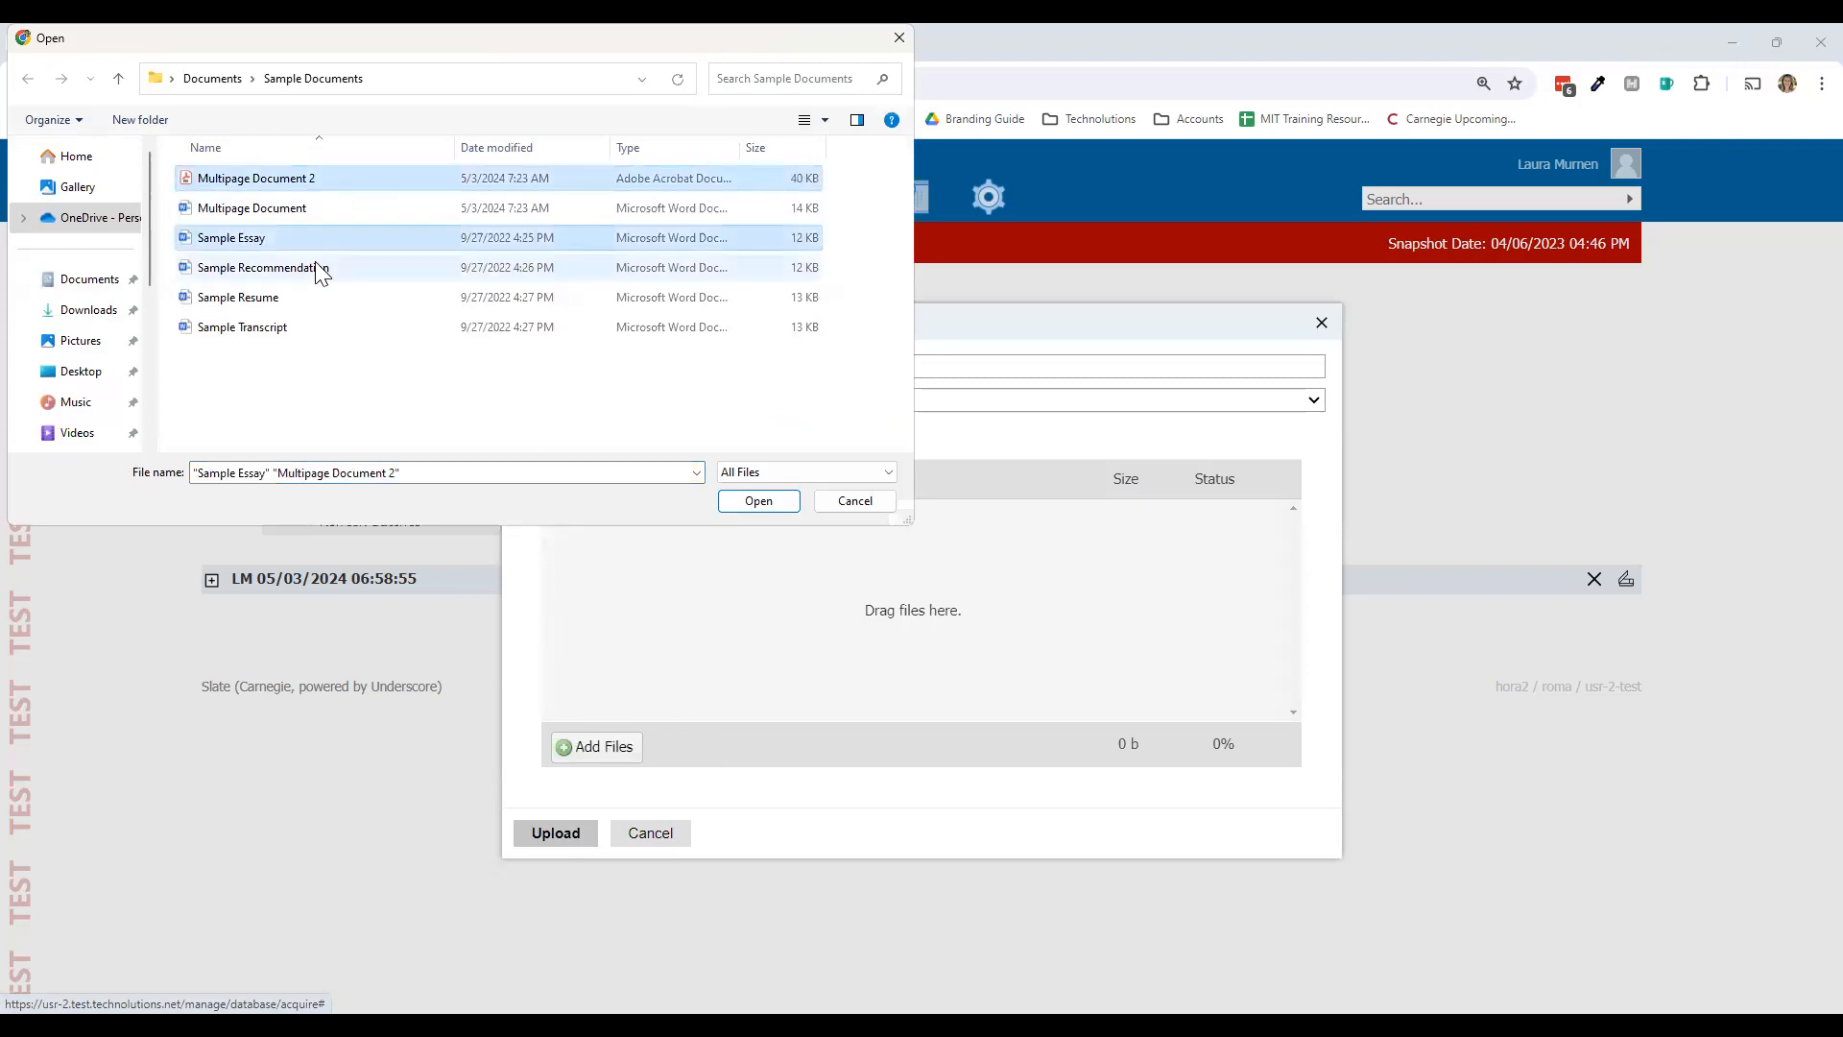
ctrl+click(321, 269)
ctrl+click(300, 299)
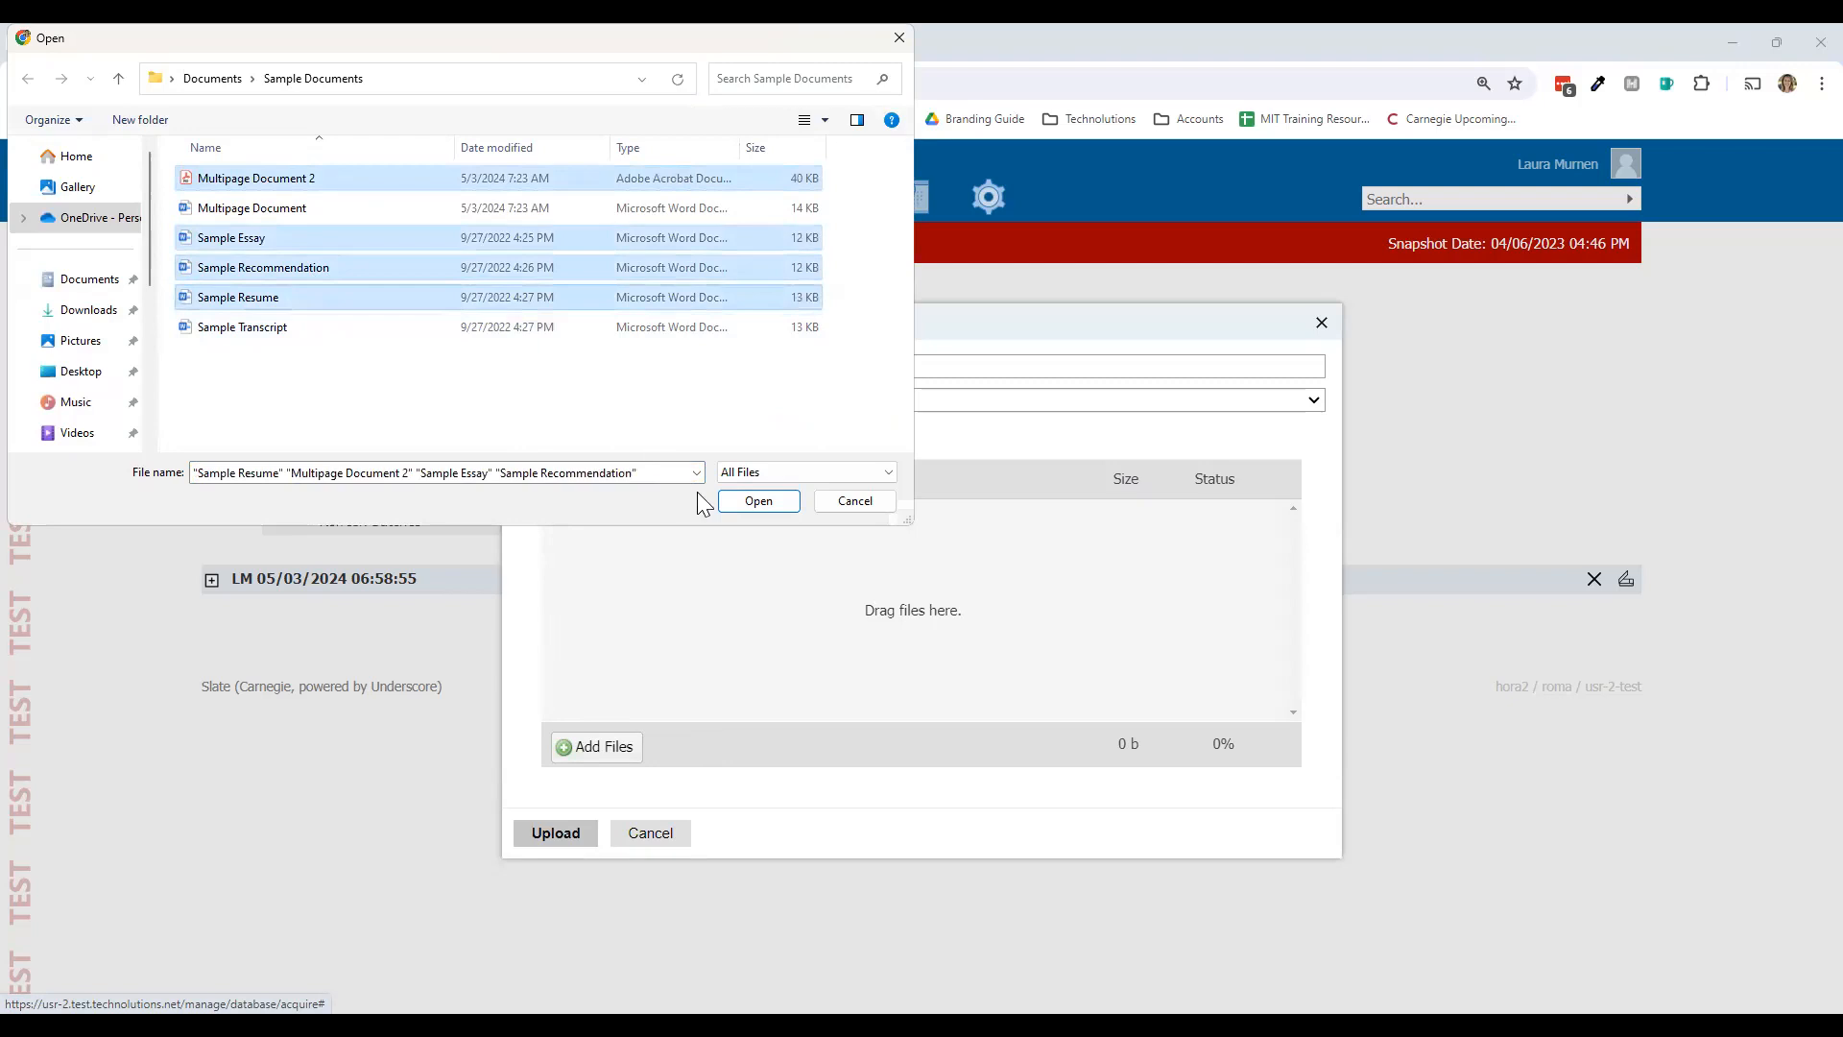
click(758, 501)
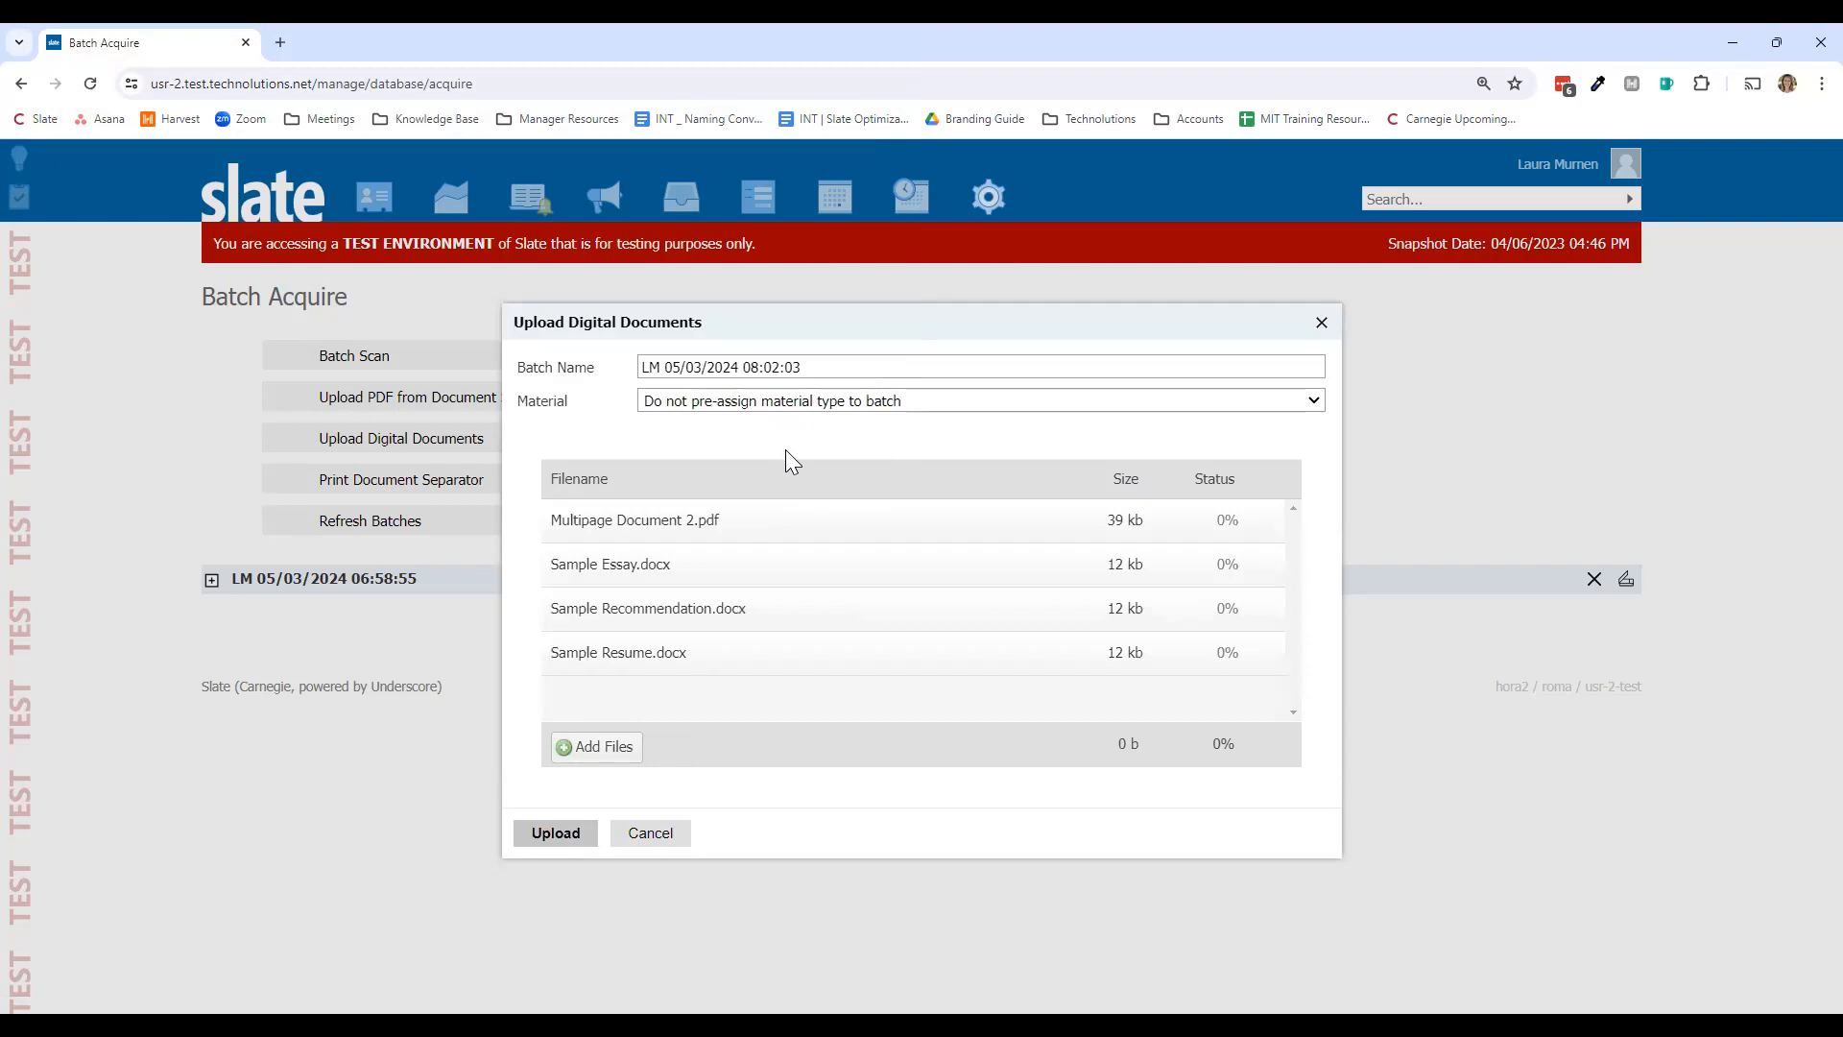
click(561, 831)
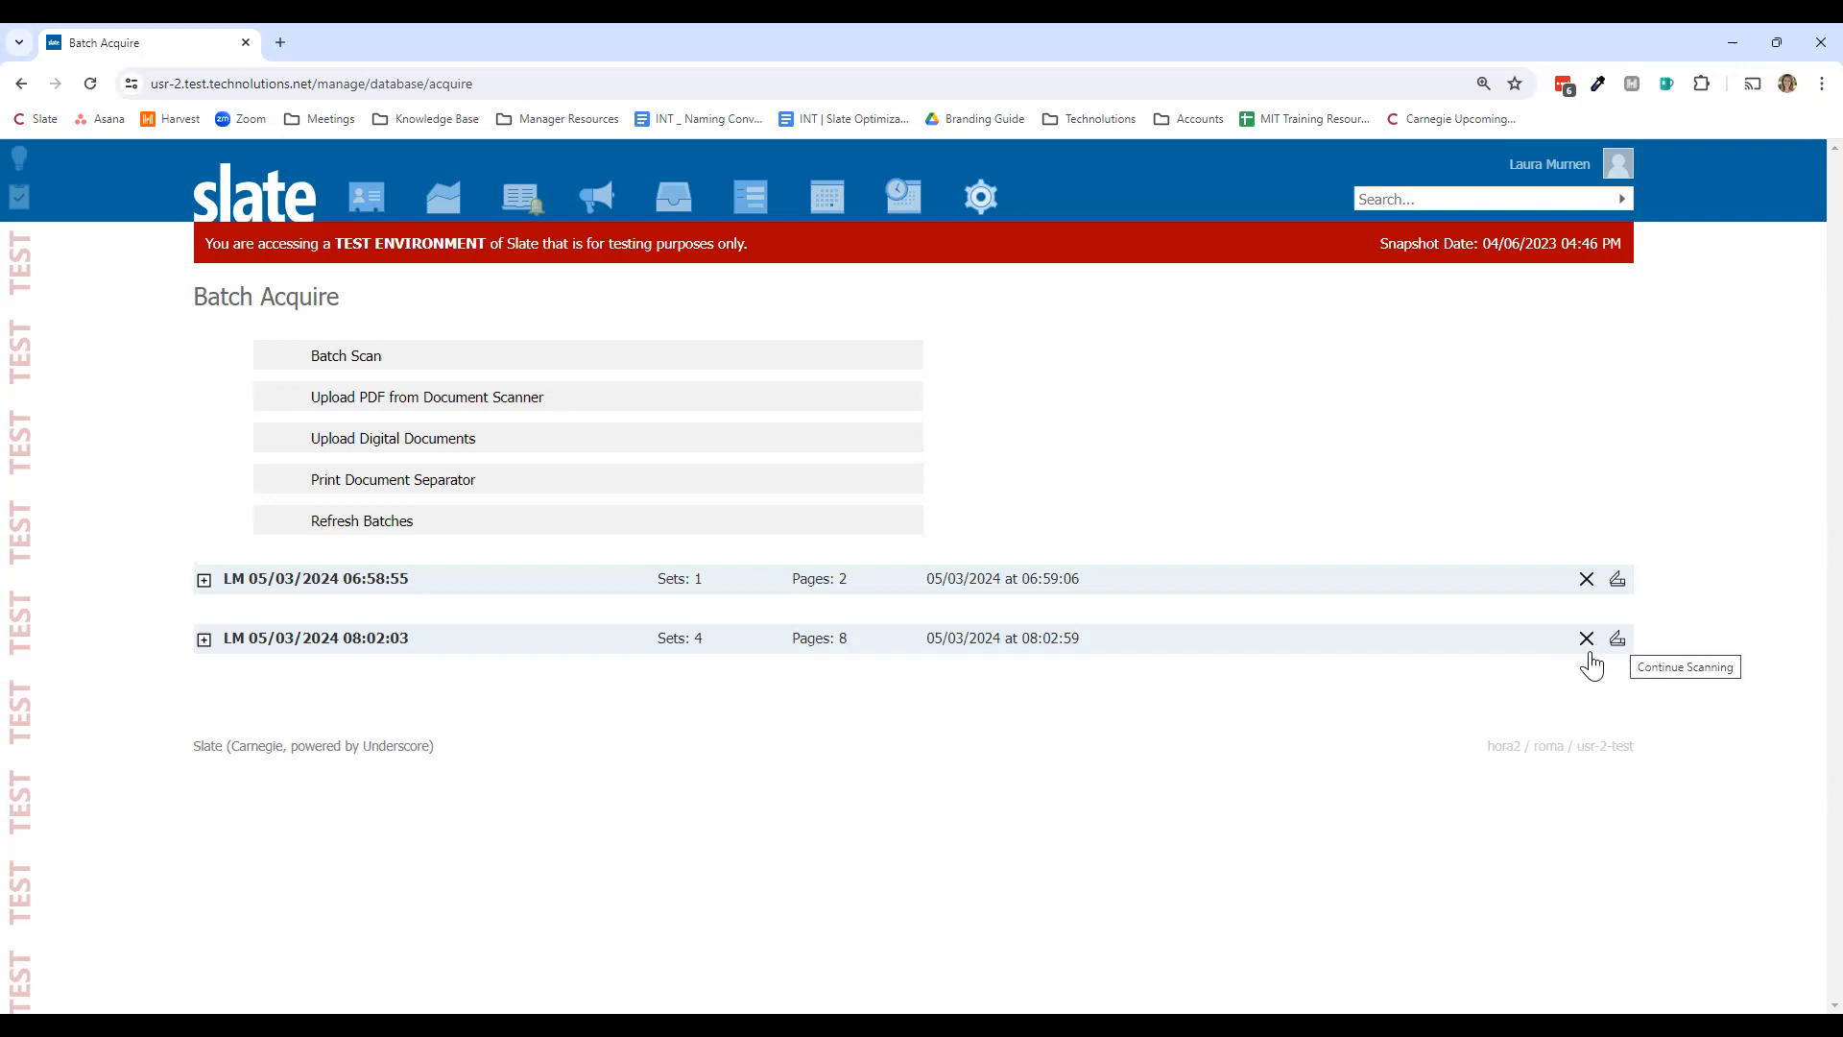
Step: Expand the new batch and open its five-page Multipage Document 2.pdf set in the viewer
click(524, 643)
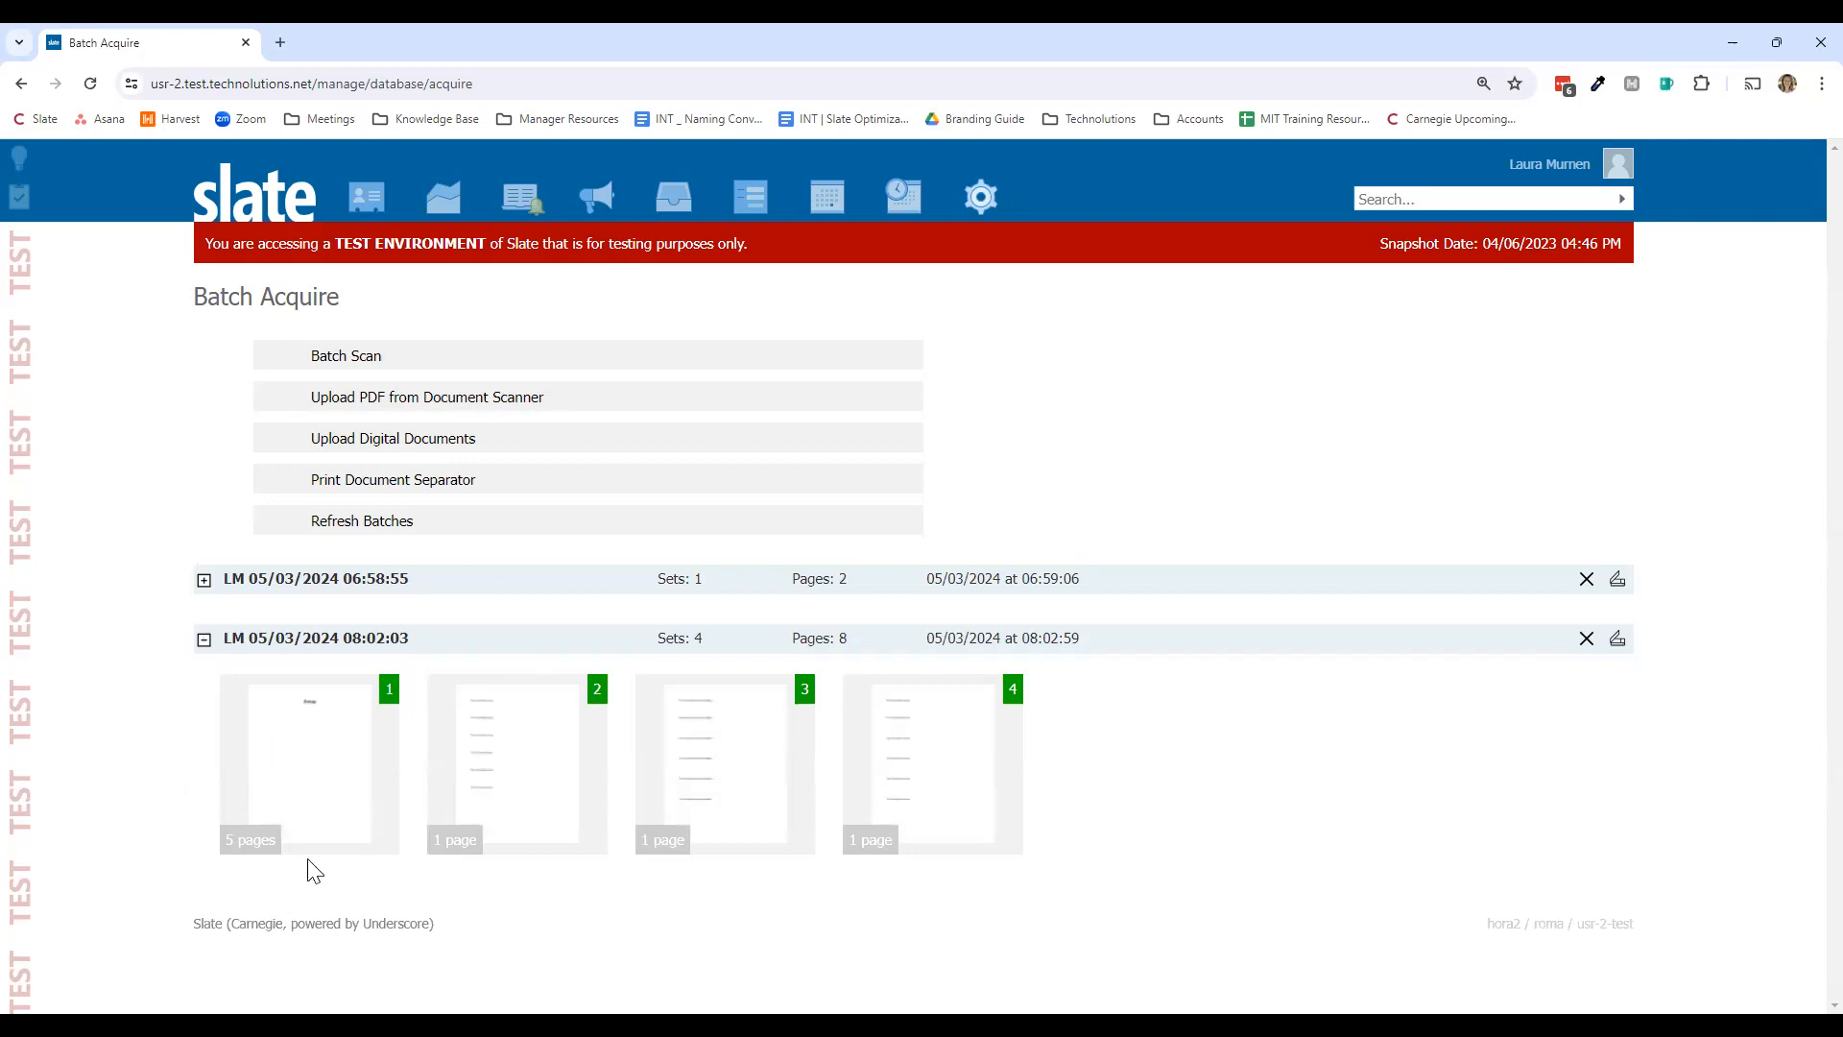
click(331, 848)
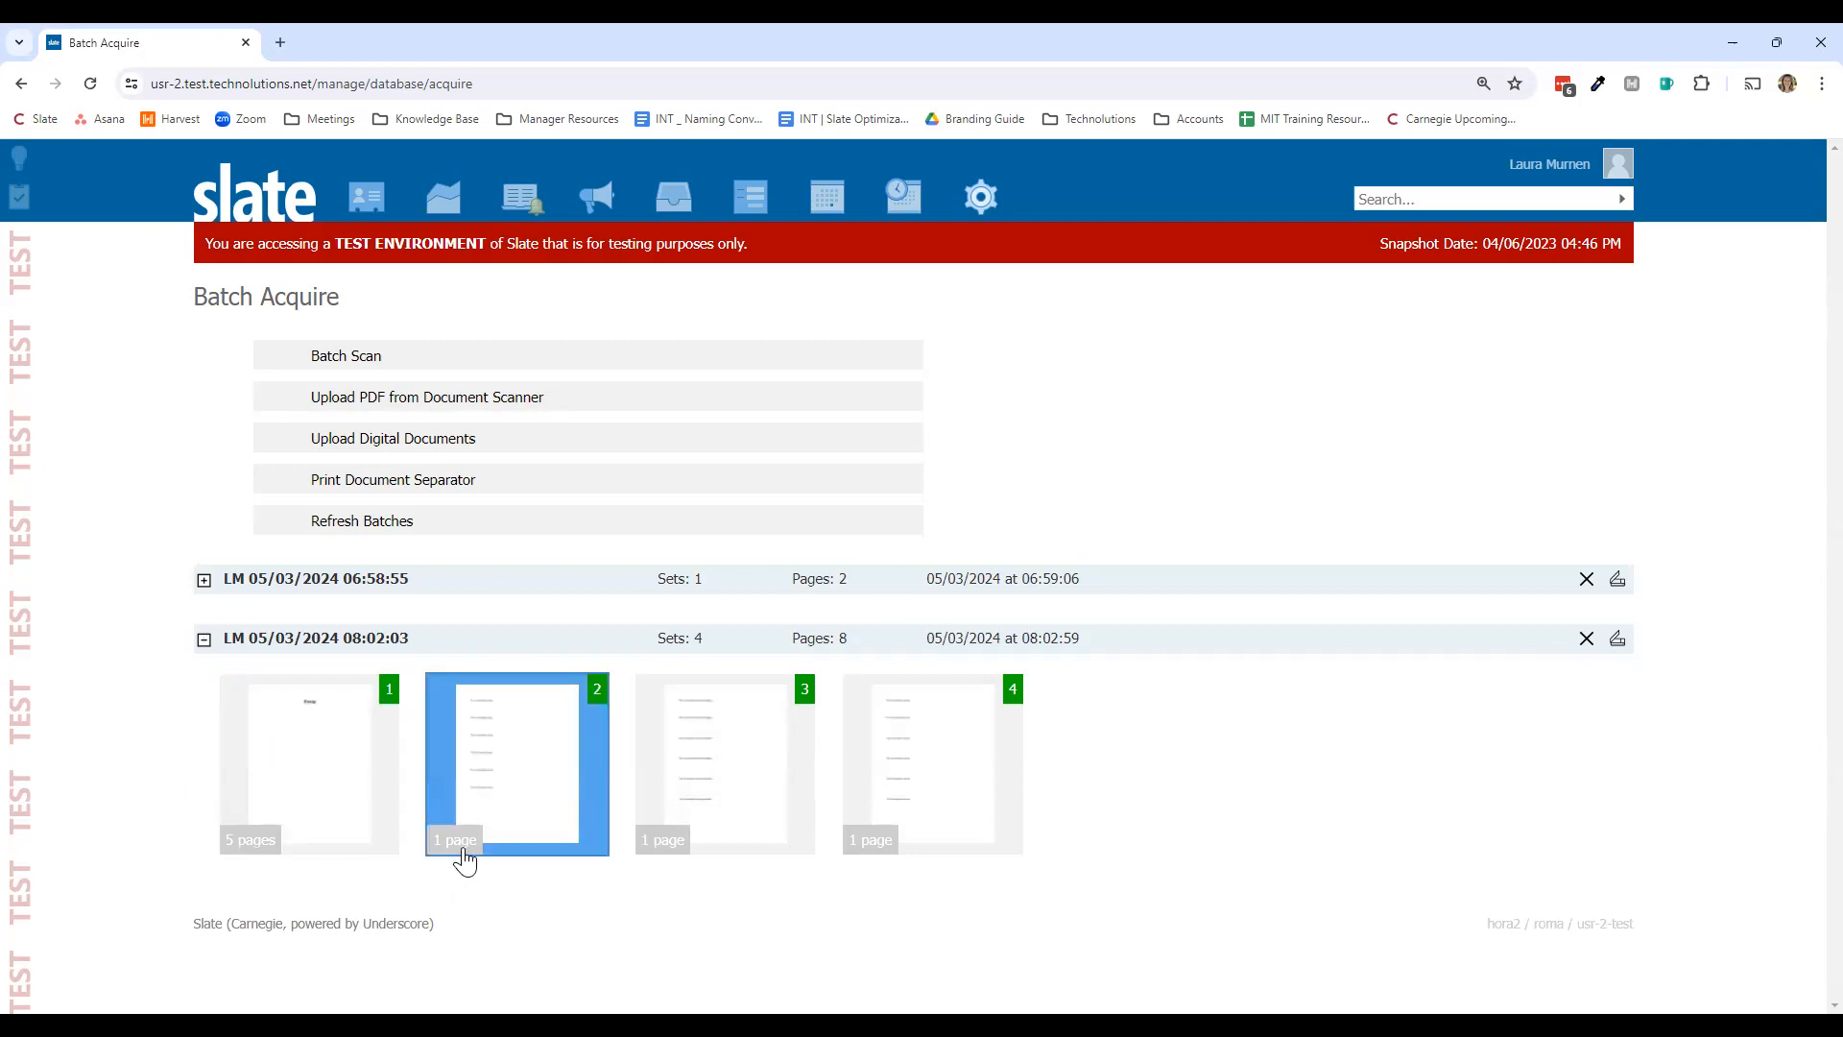
click(360, 822)
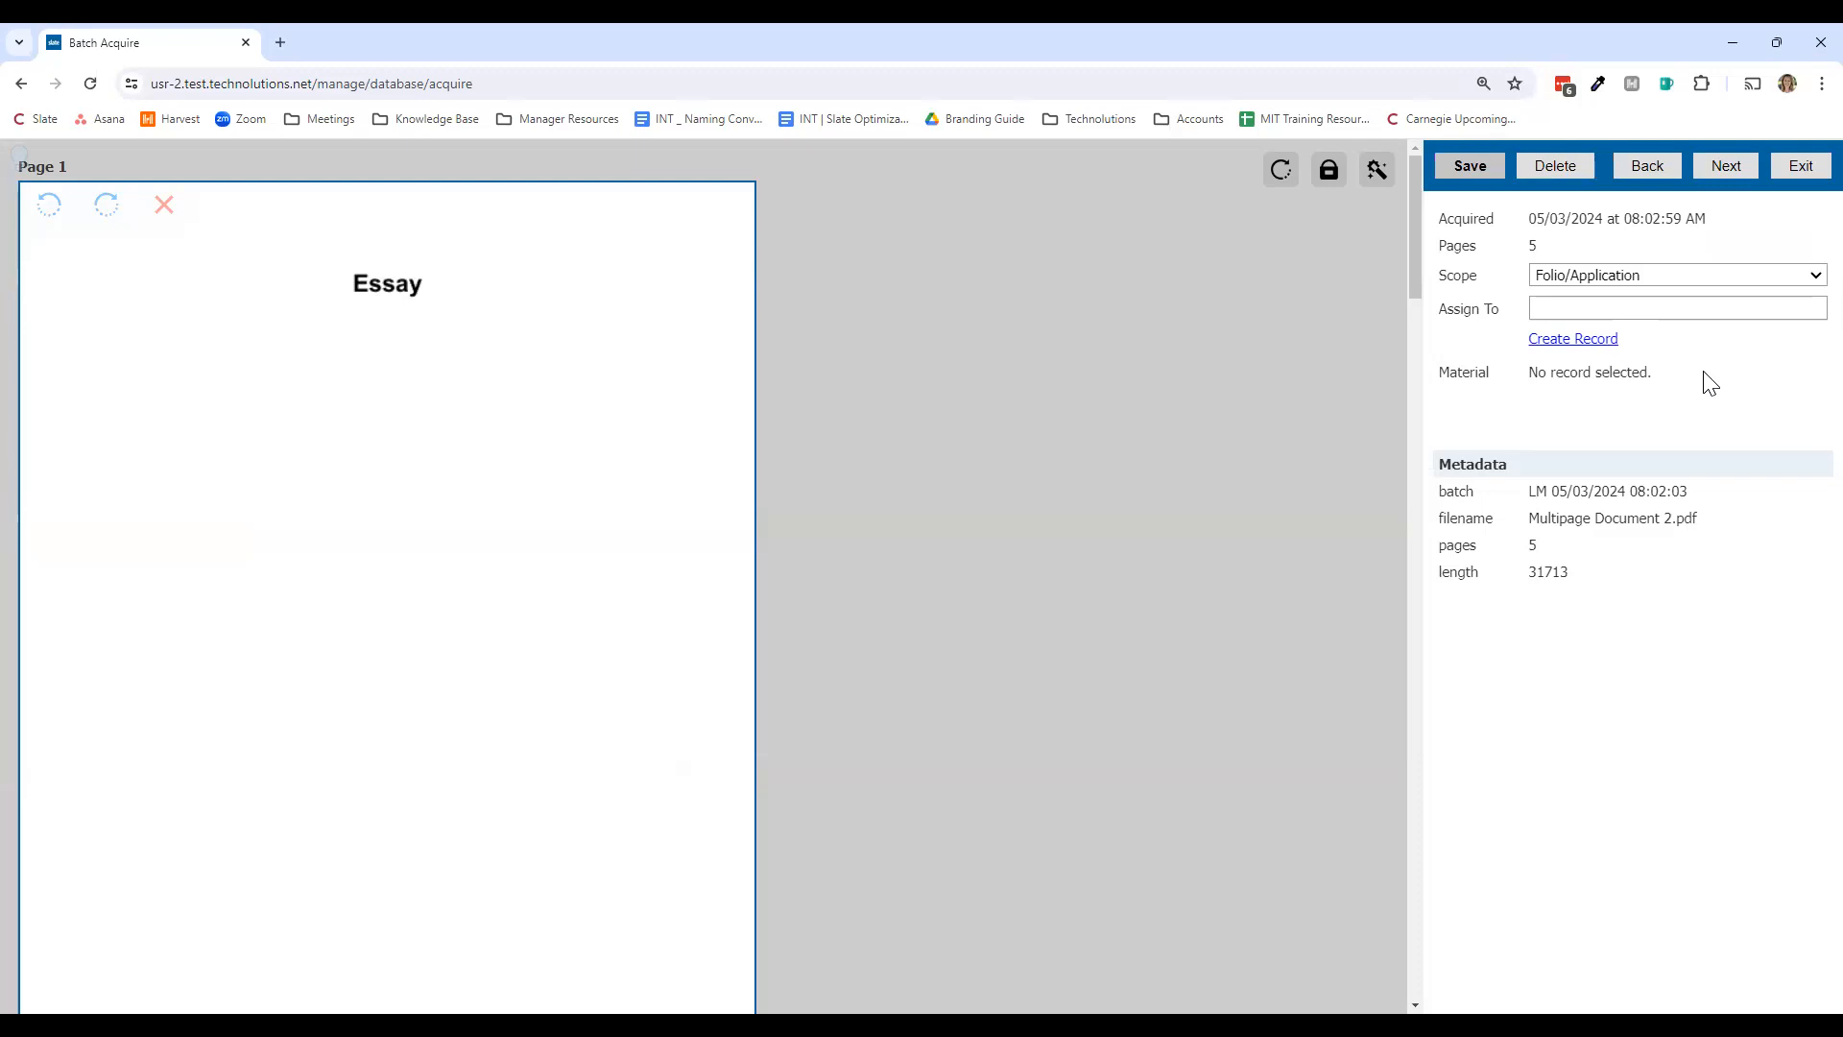
scroll(604, 763, down, 5)
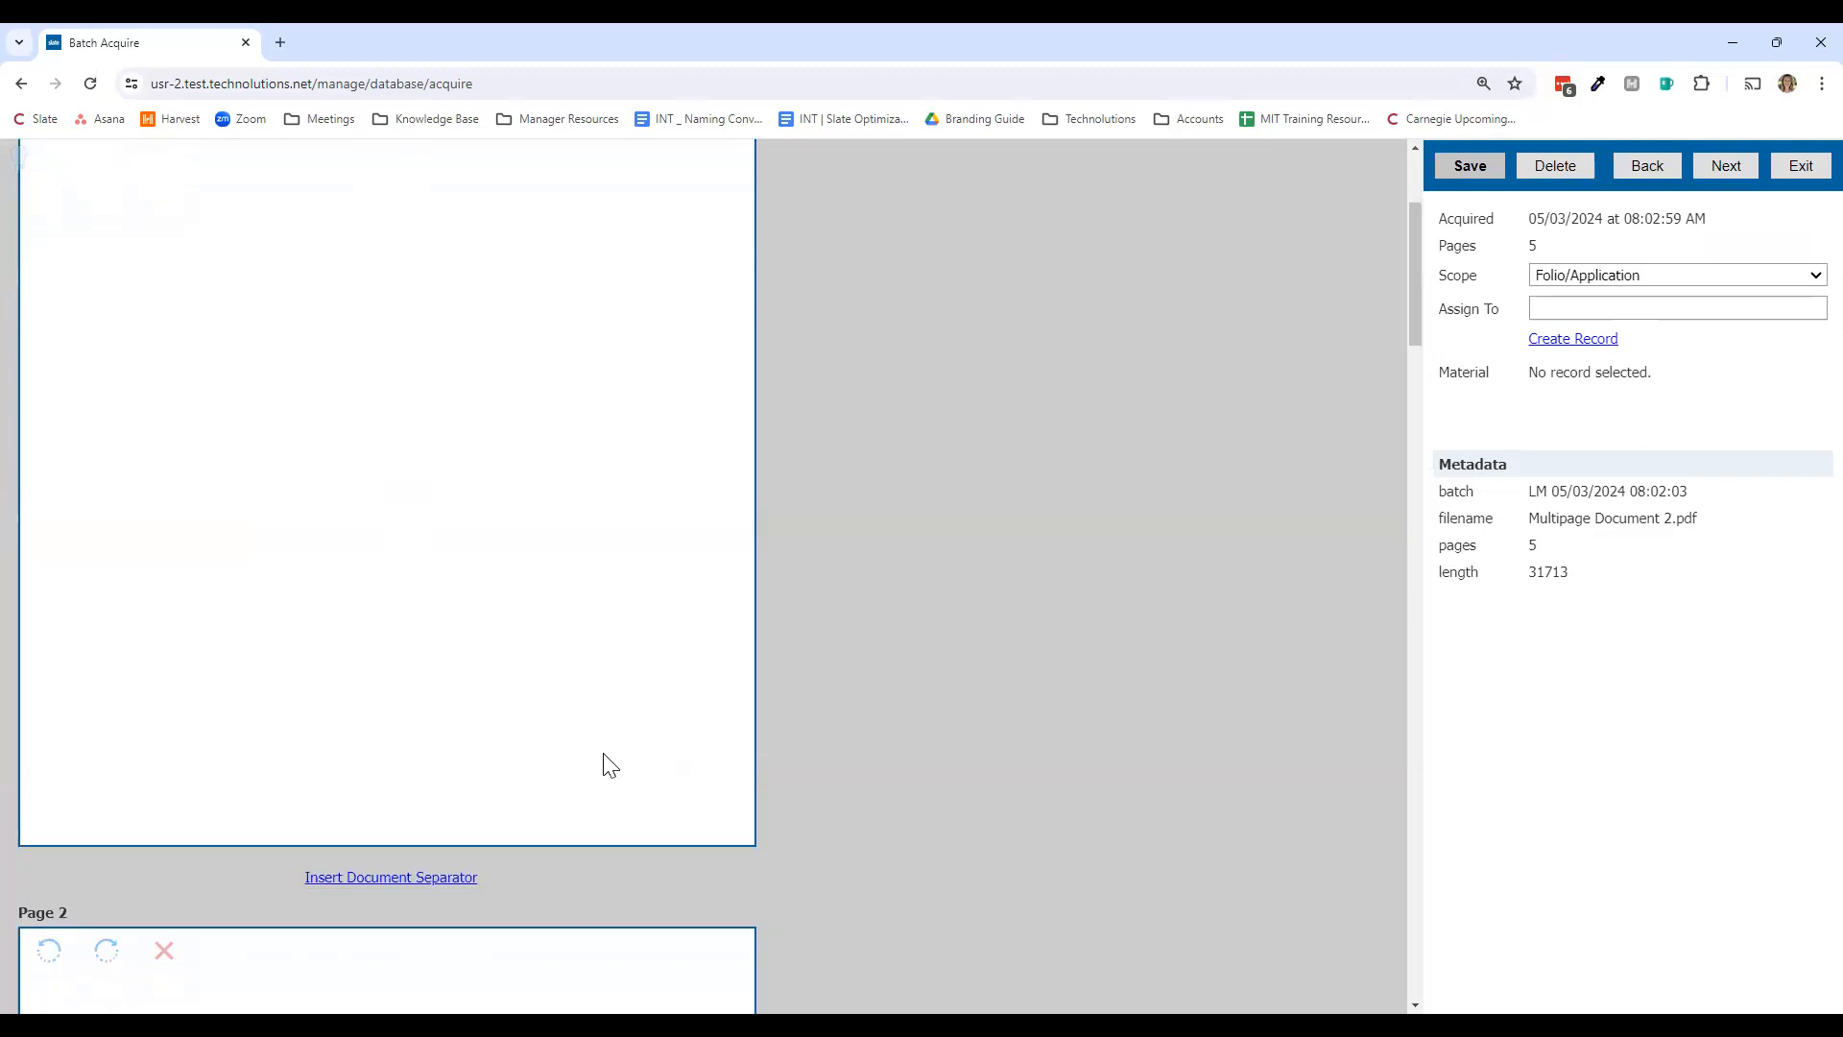
scroll(611, 765, up, 5)
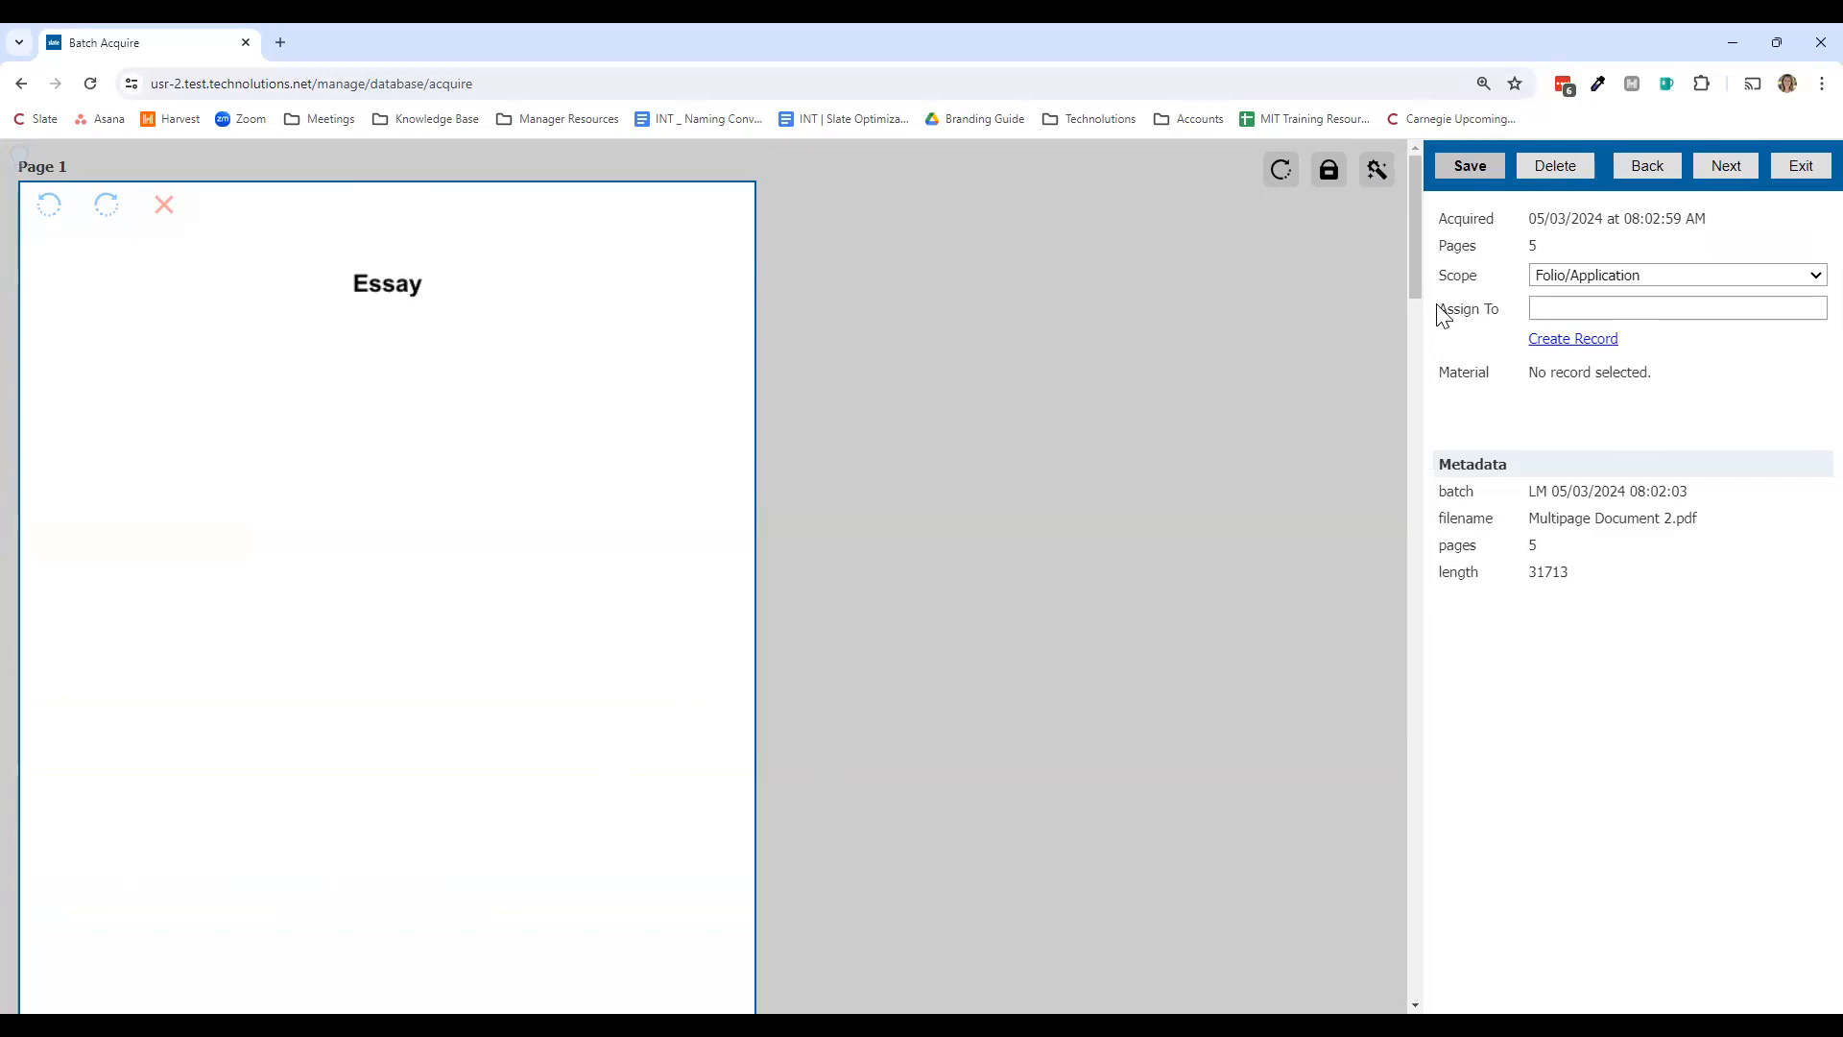
click(64, 216)
scroll(187, 376, down, 4)
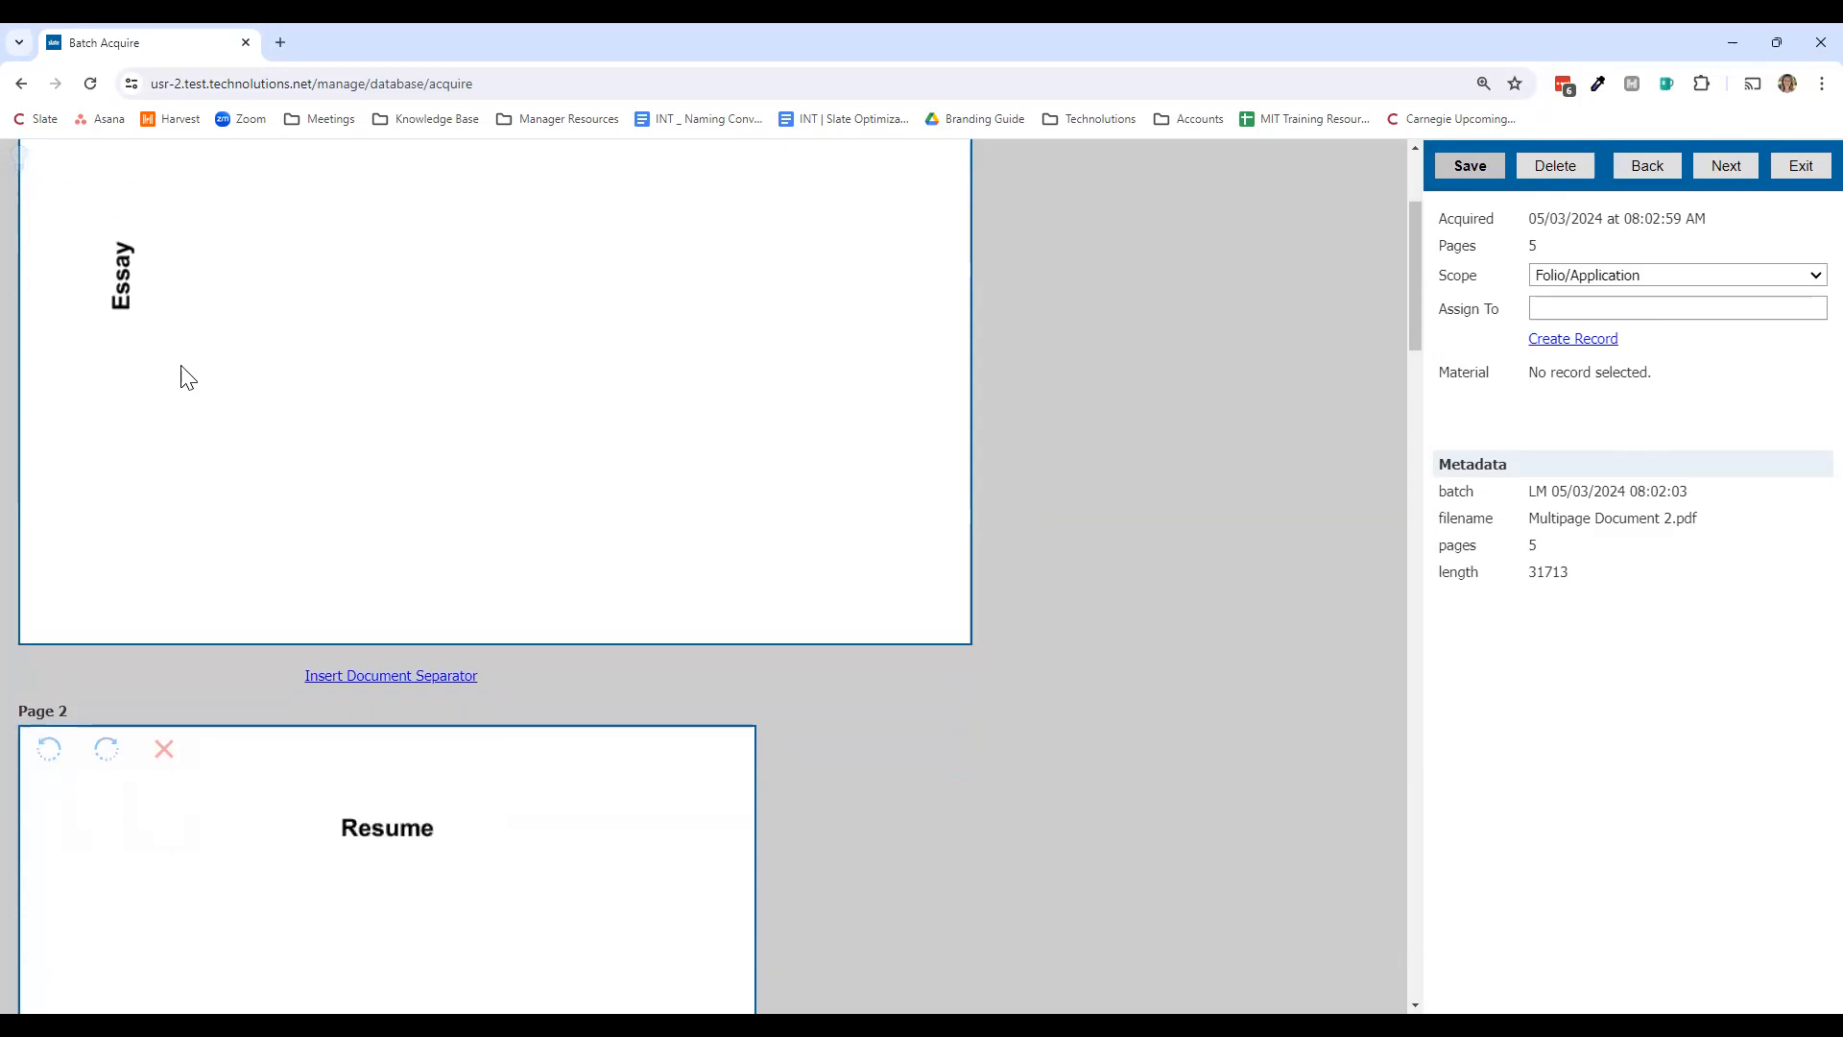
scroll(181, 371, down, 3)
scroll(181, 370, up, 7)
click(53, 208)
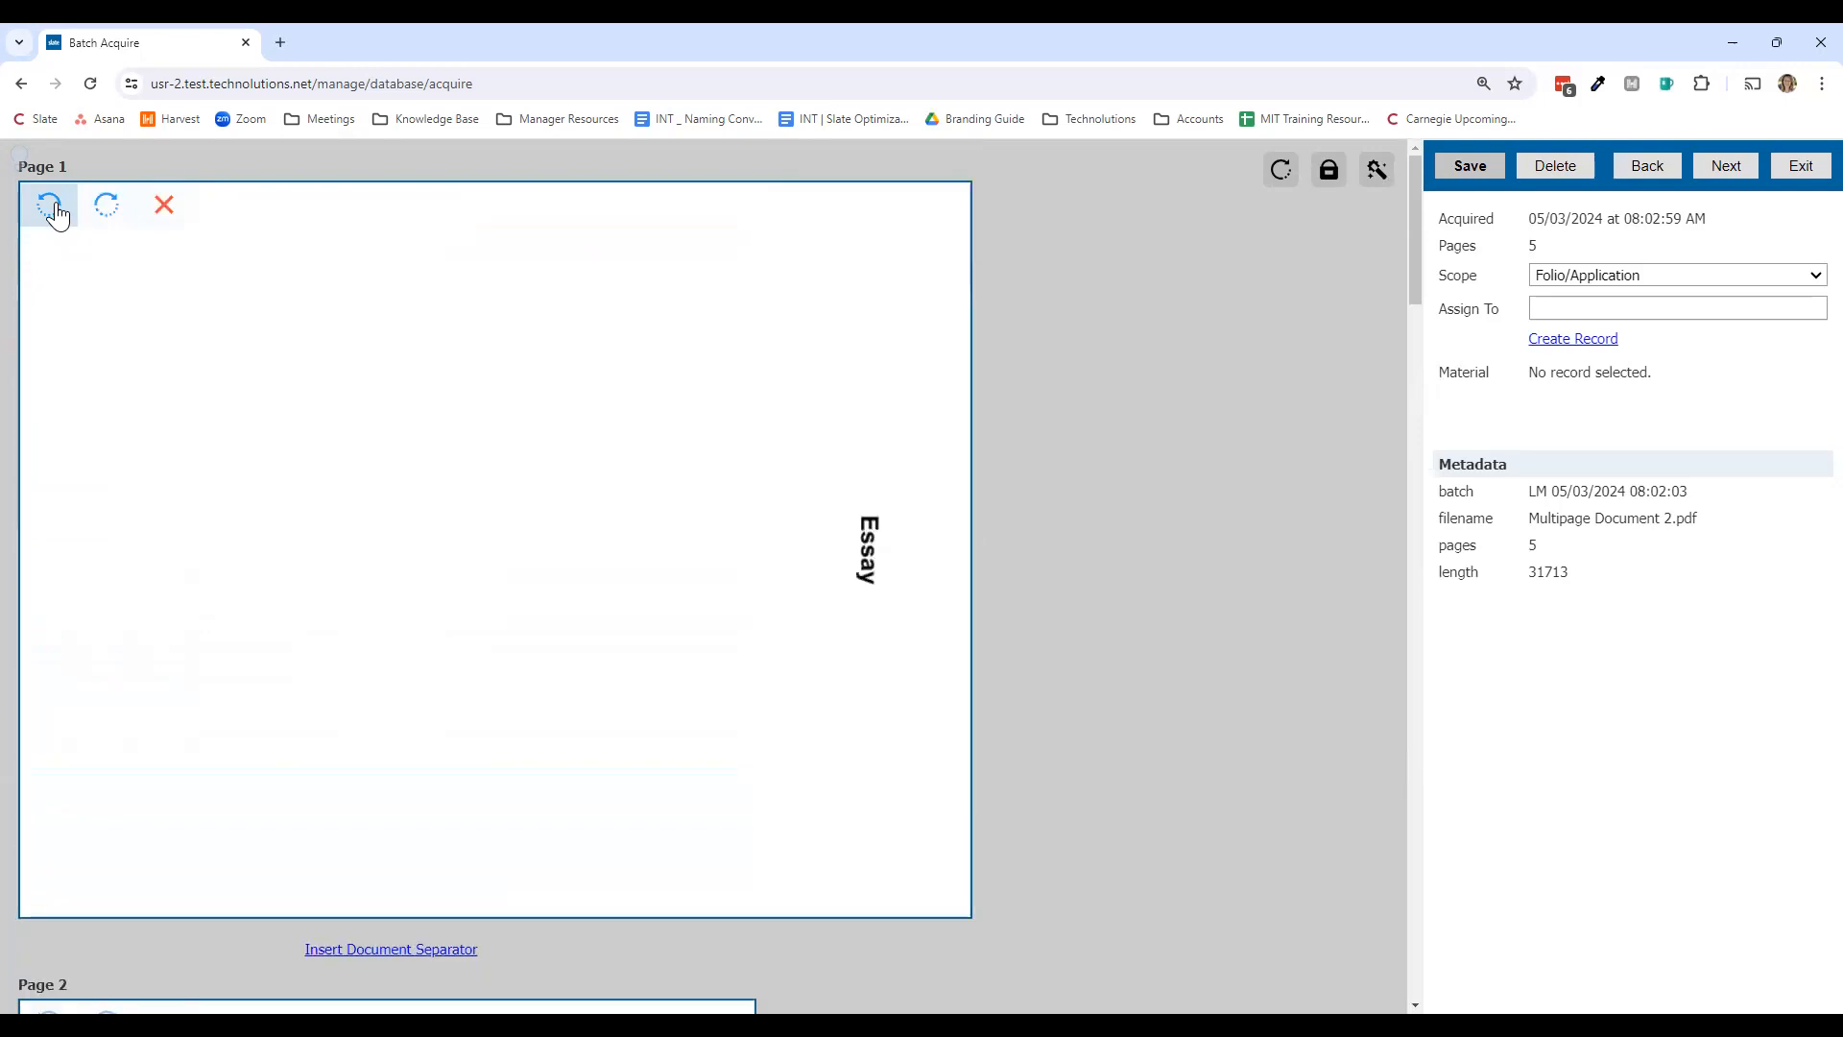
click(56, 221)
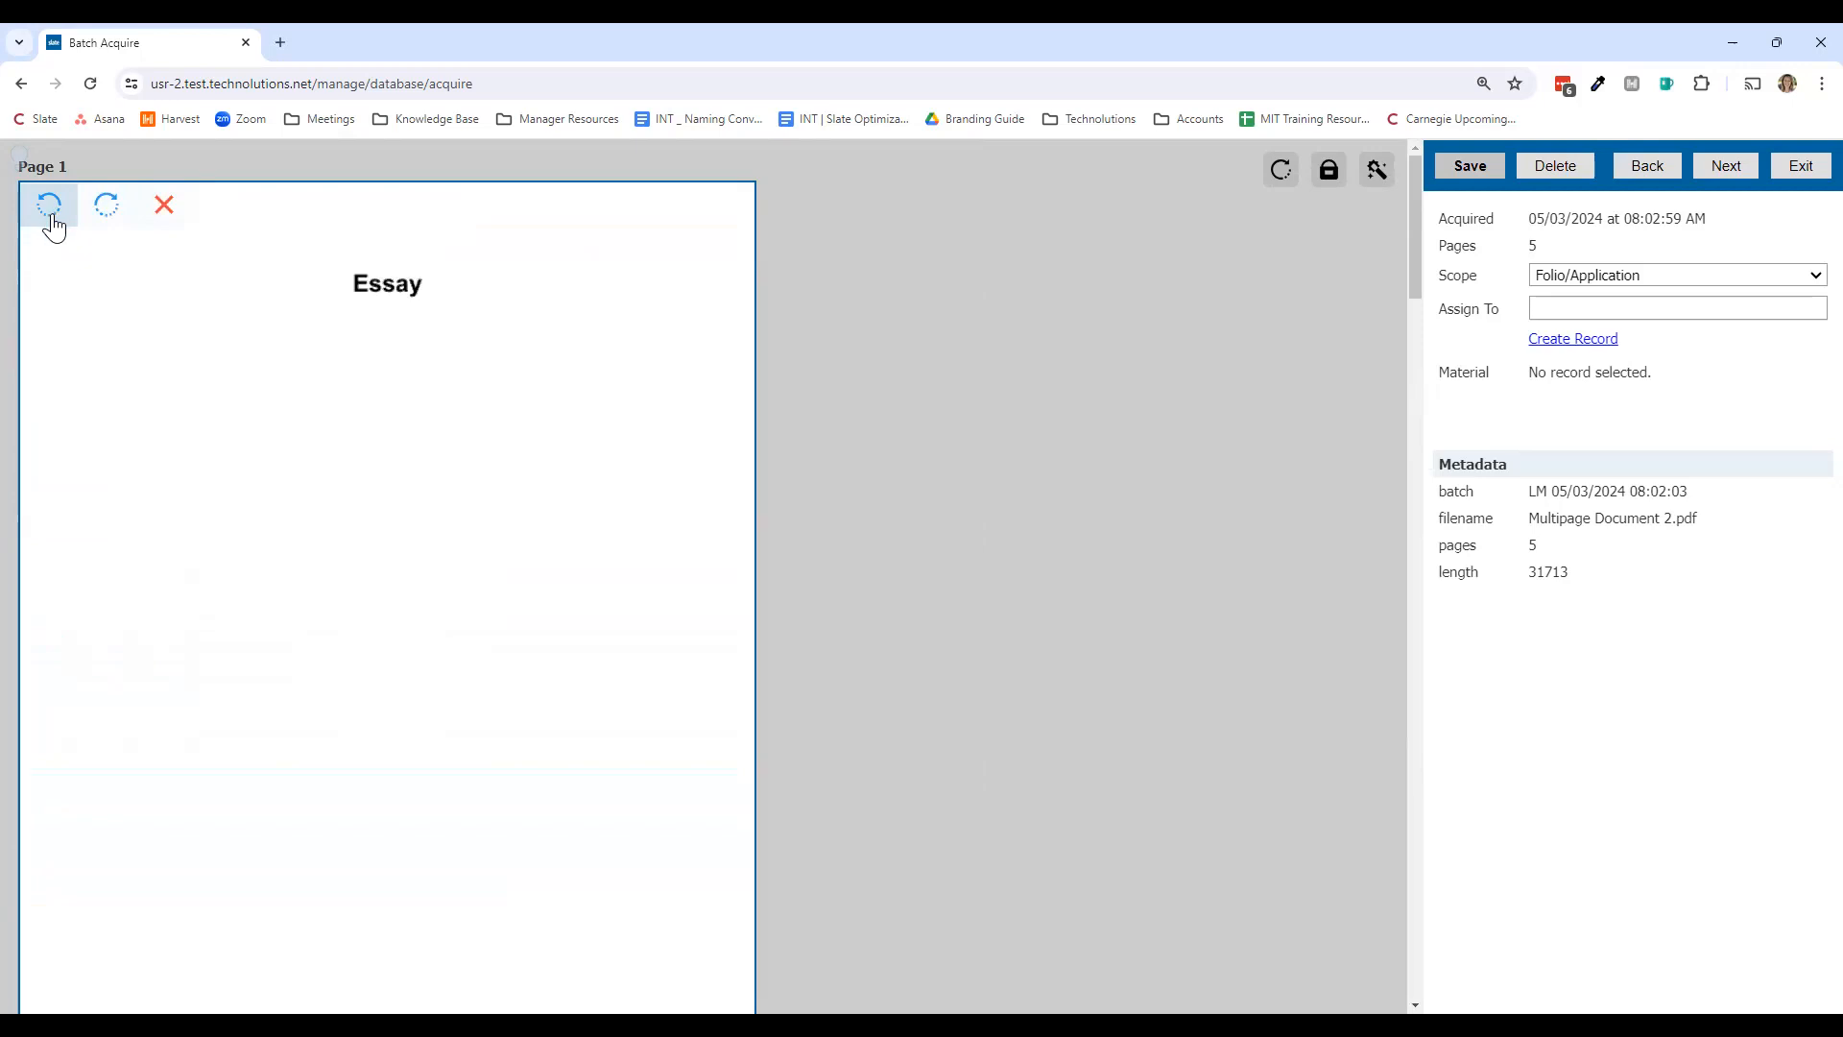
click(164, 207)
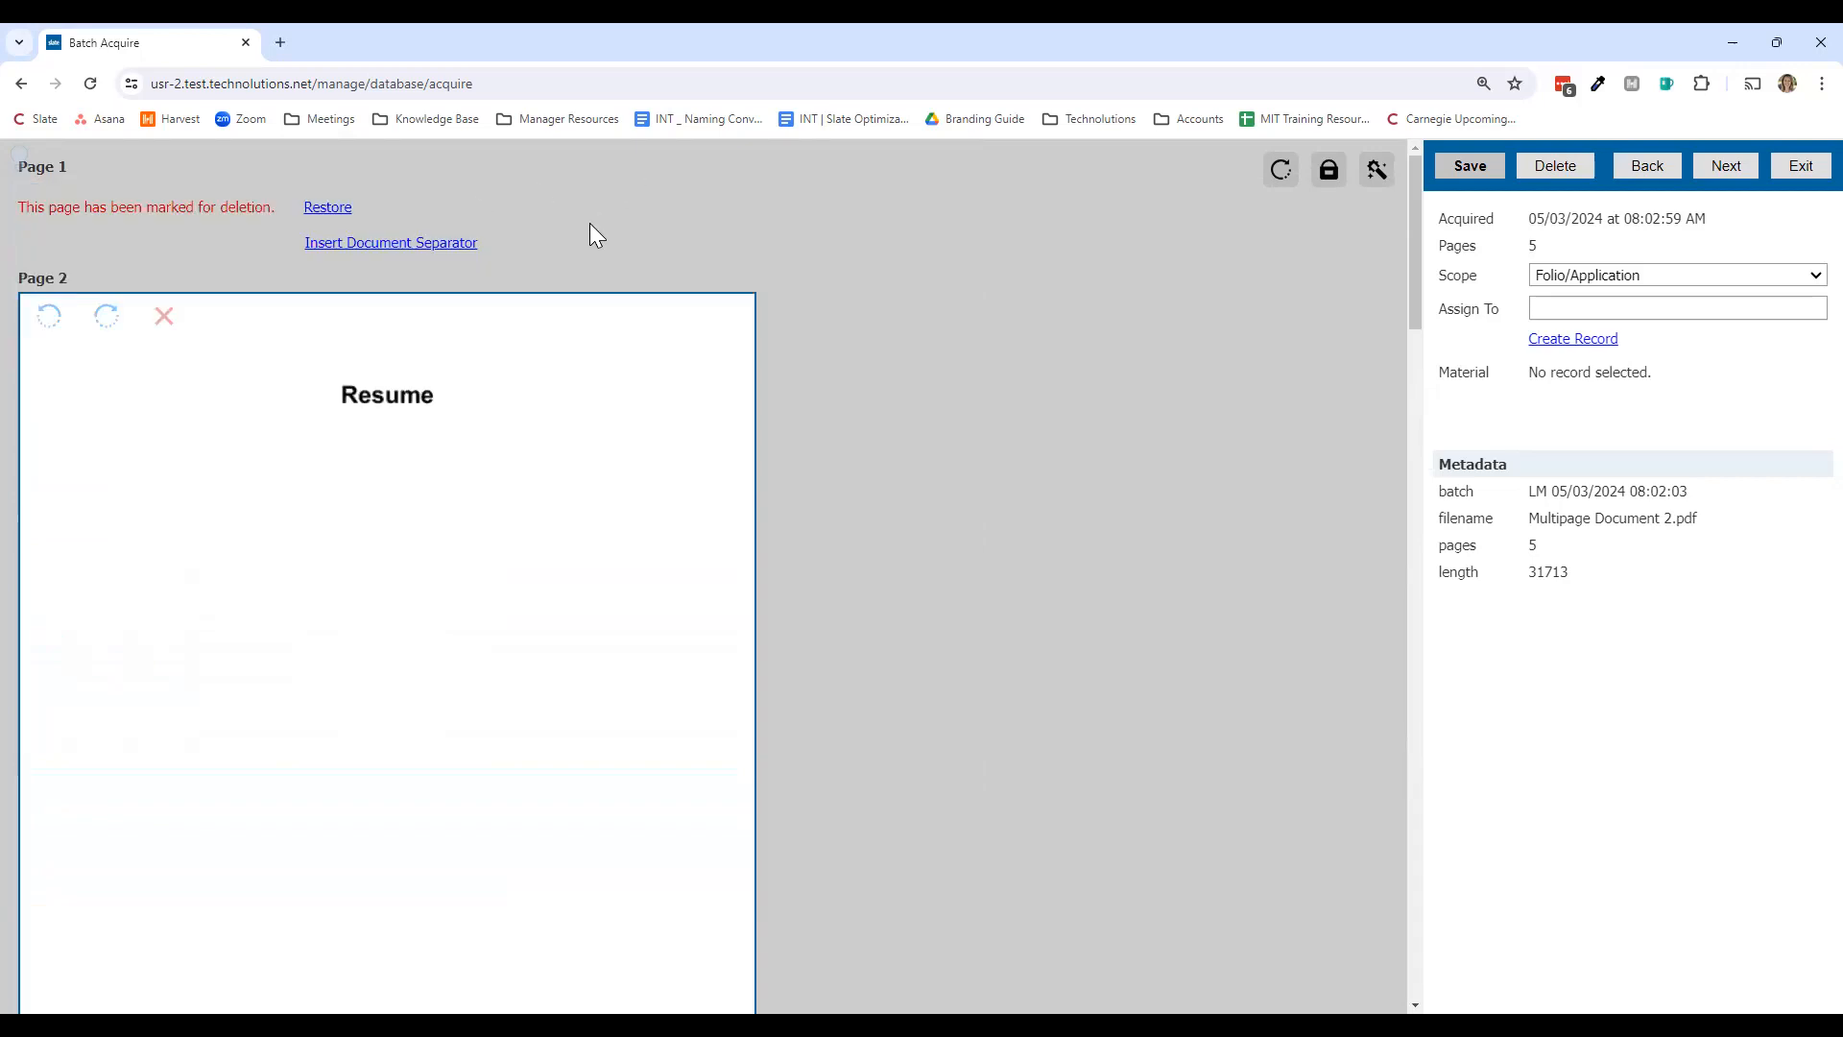
click(324, 209)
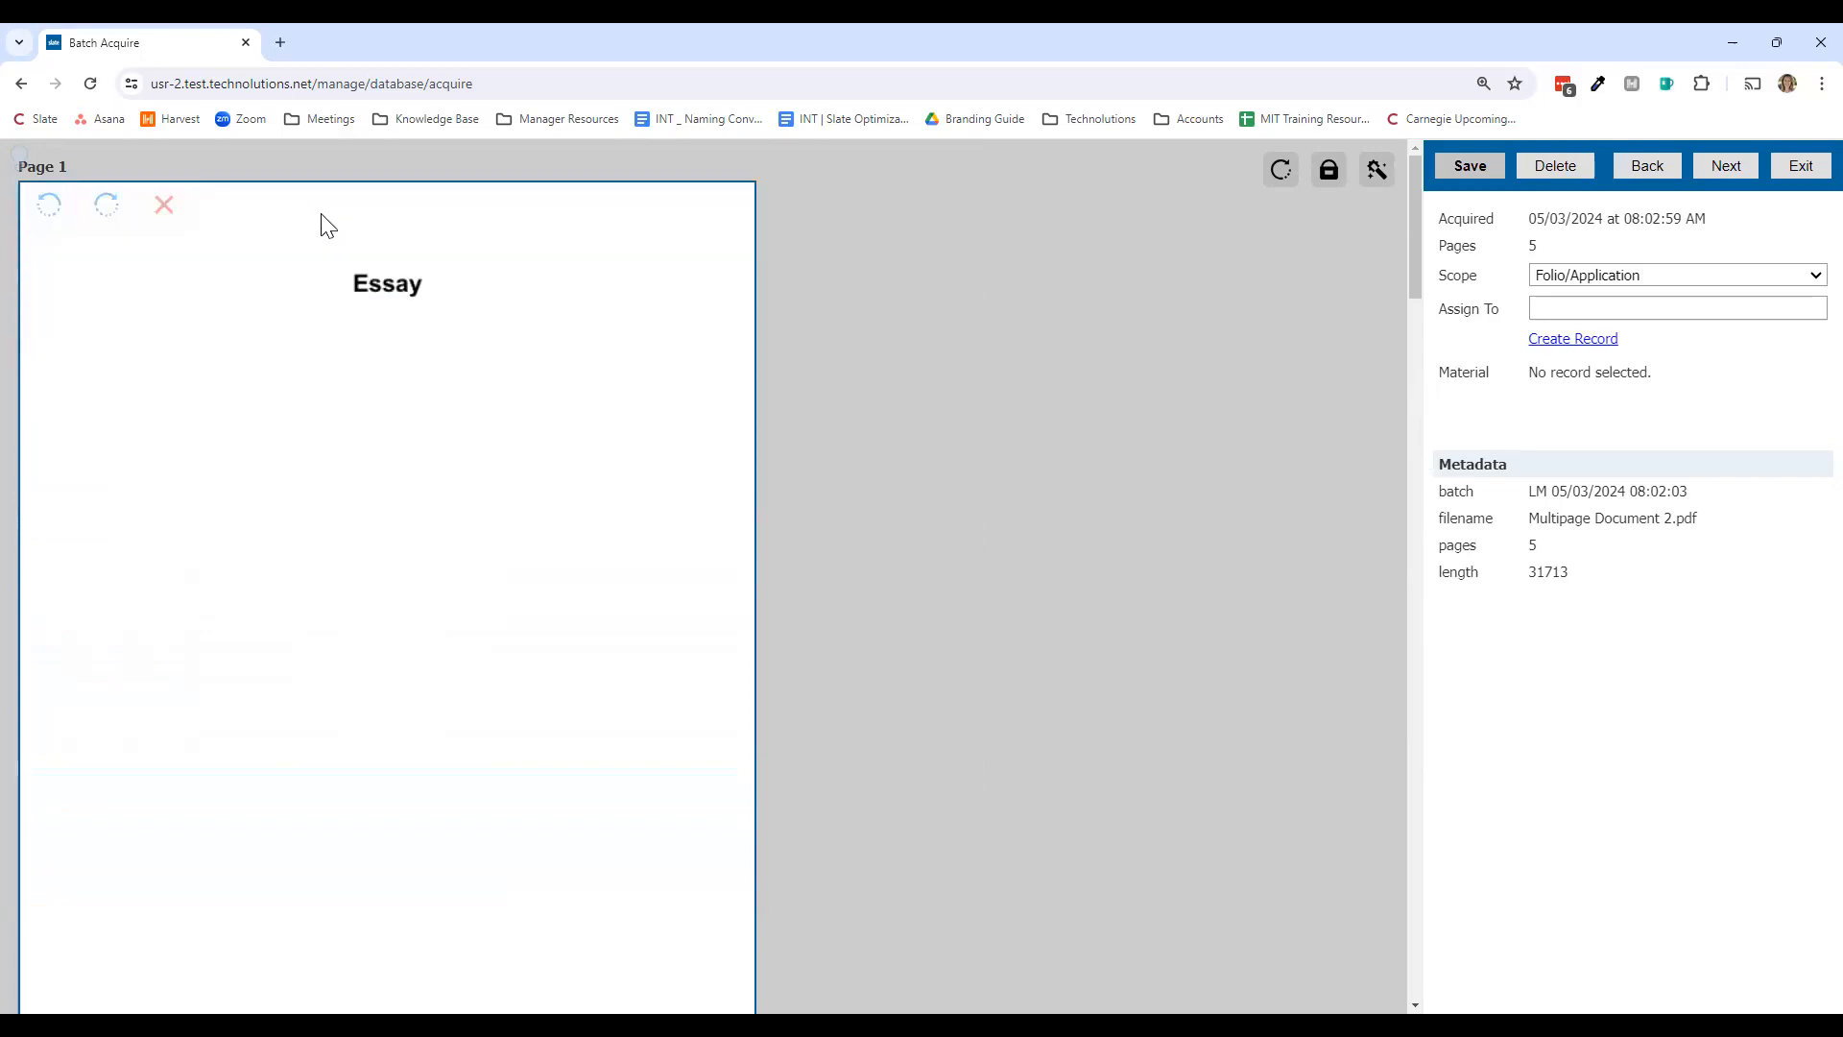
click(1479, 176)
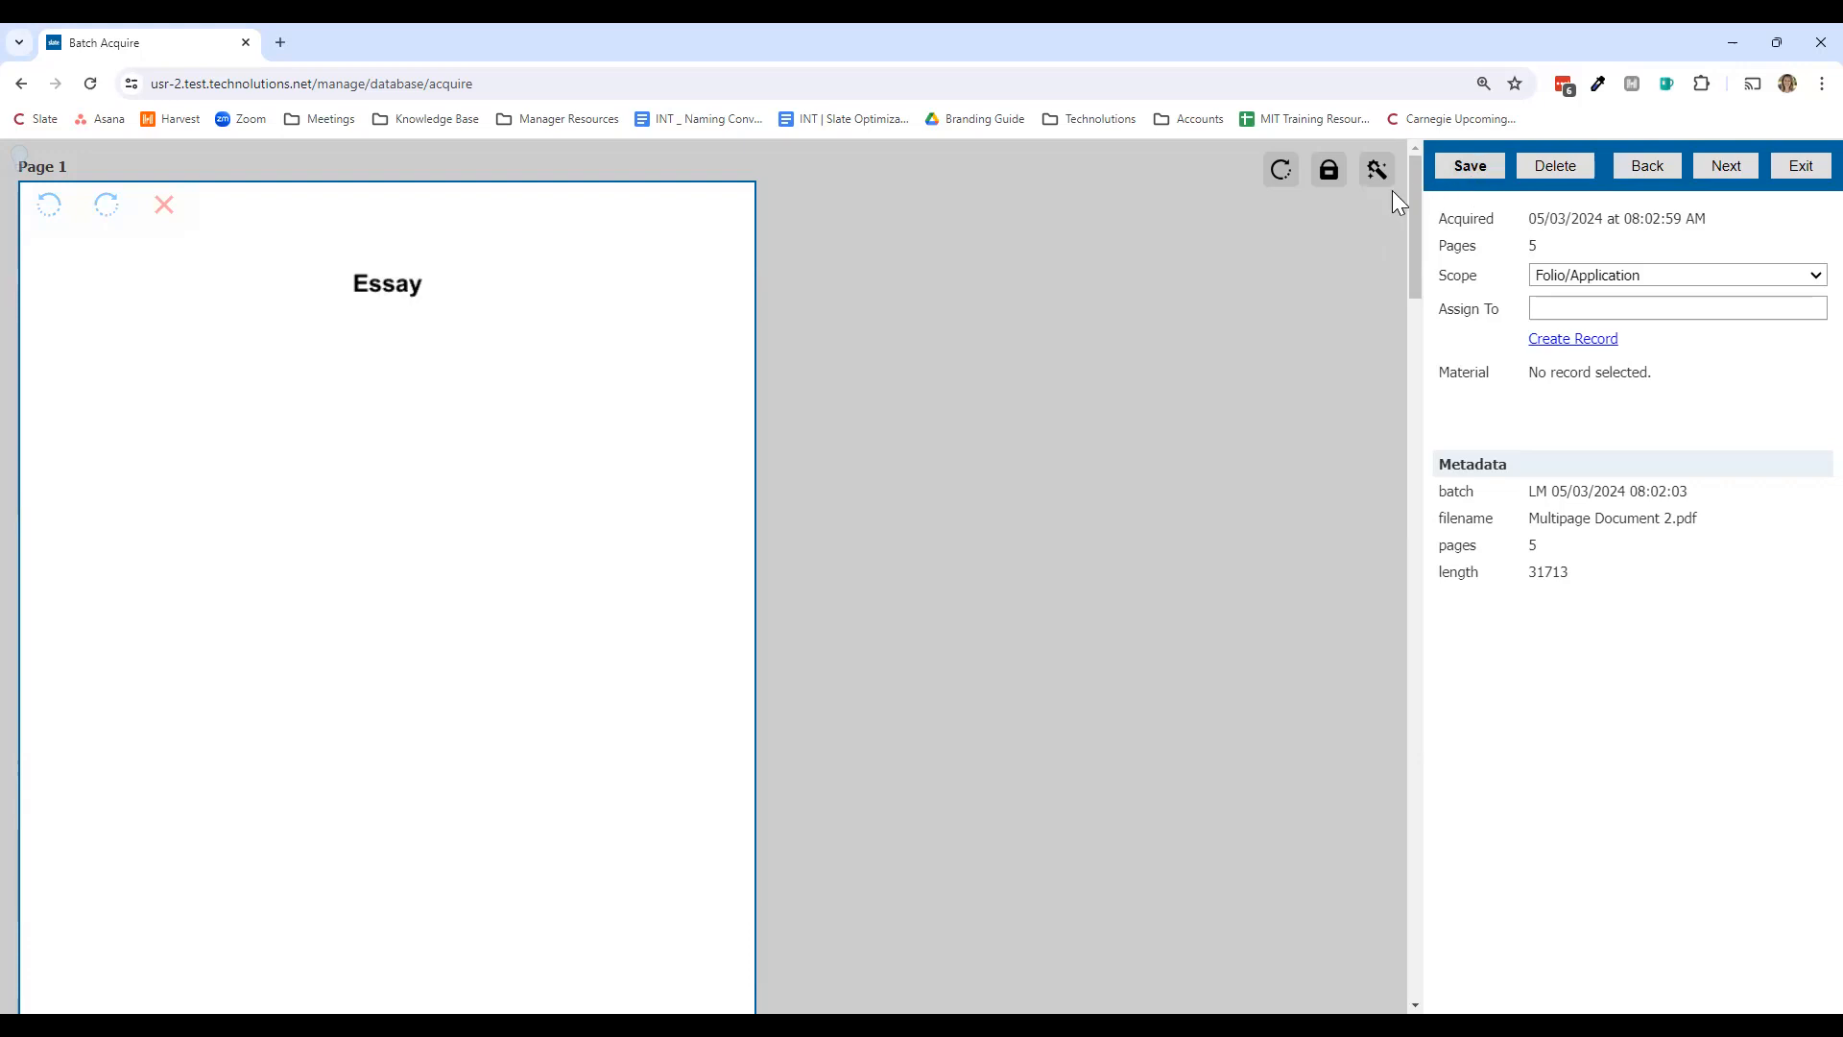
click(1293, 182)
scroll(1147, 399, down, 2)
scroll(1145, 393, down, 3)
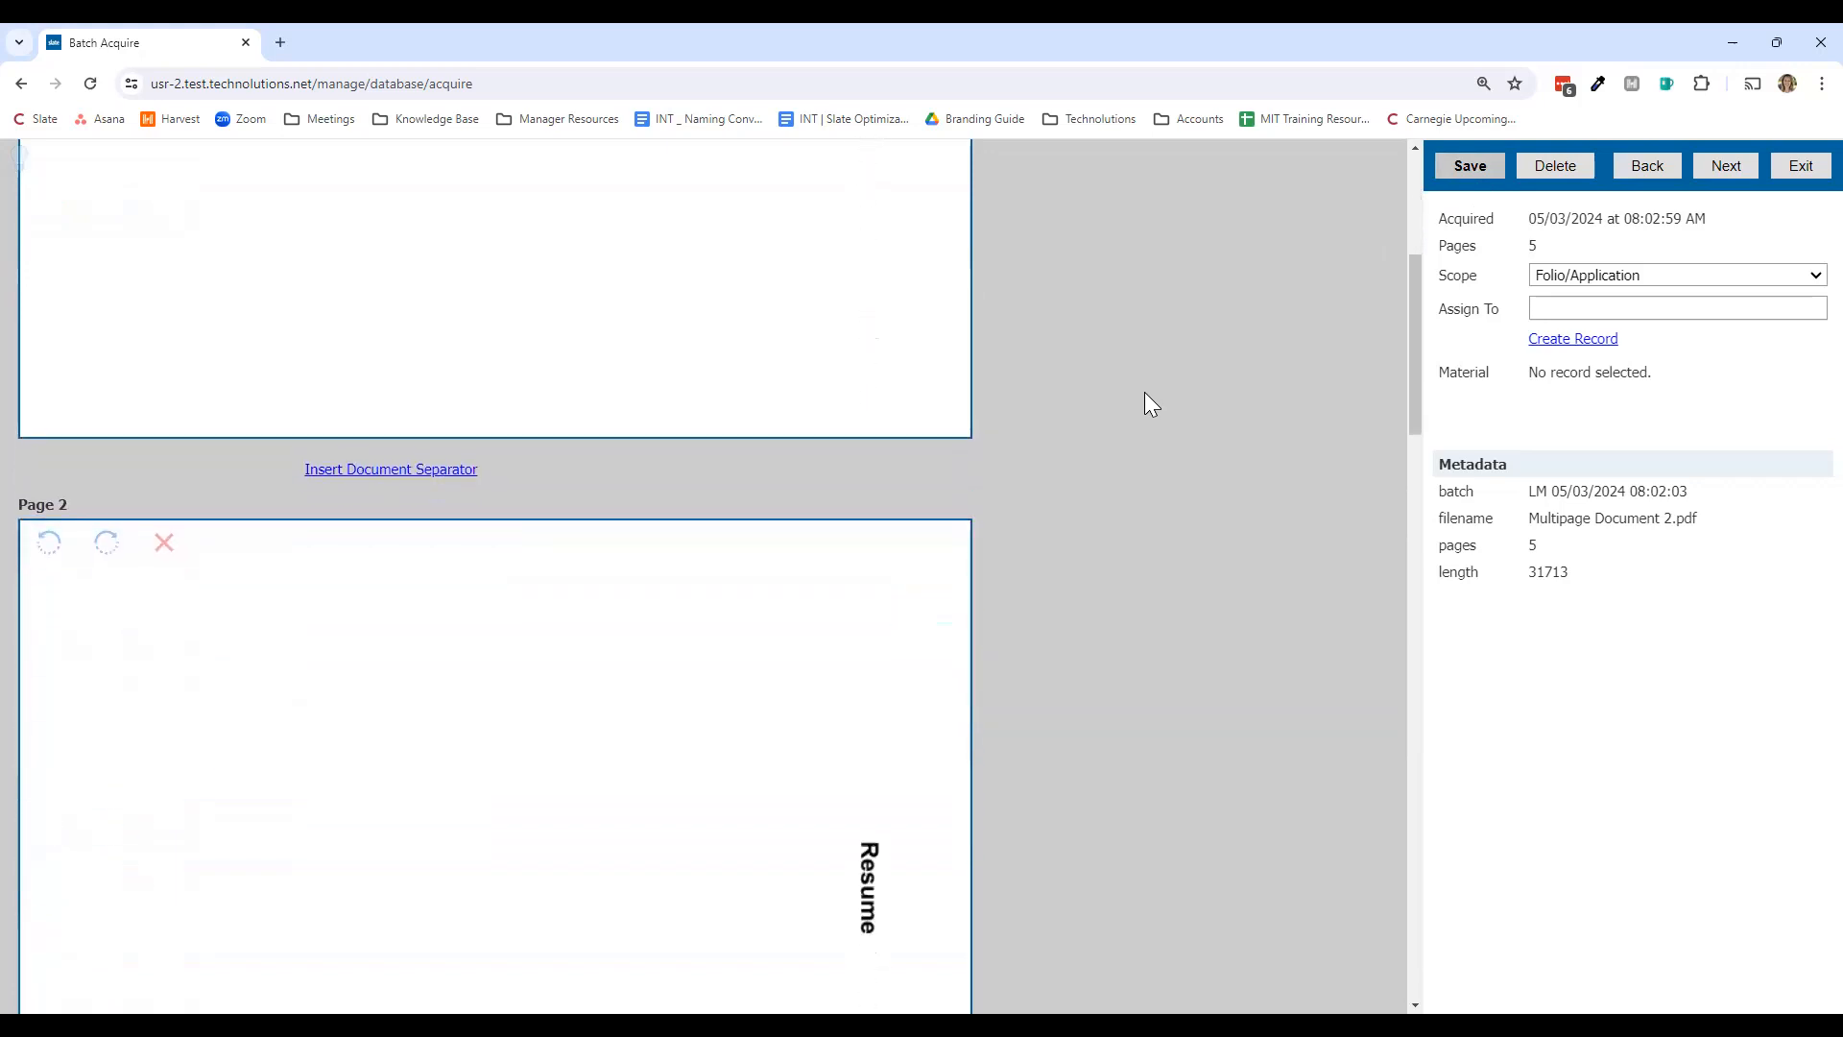
scroll(1144, 392, down, 2)
scroll(1144, 391, up, 7)
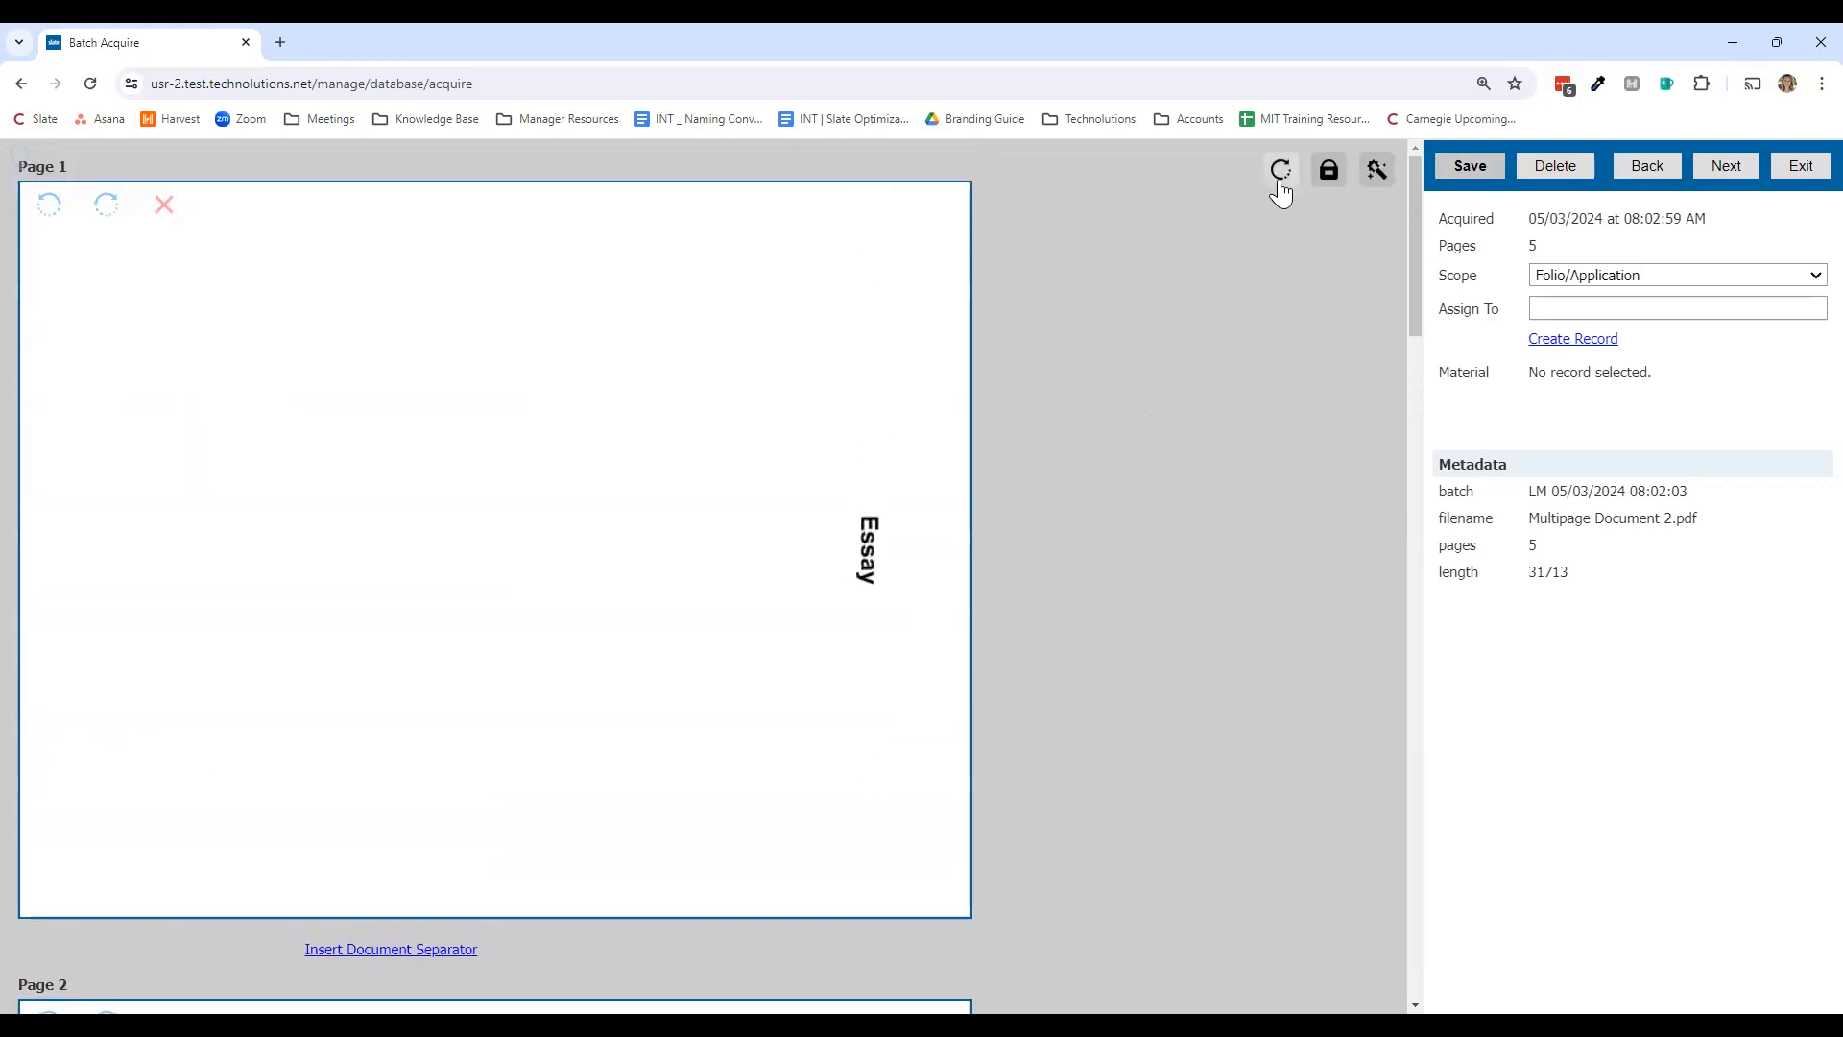
click(1281, 182)
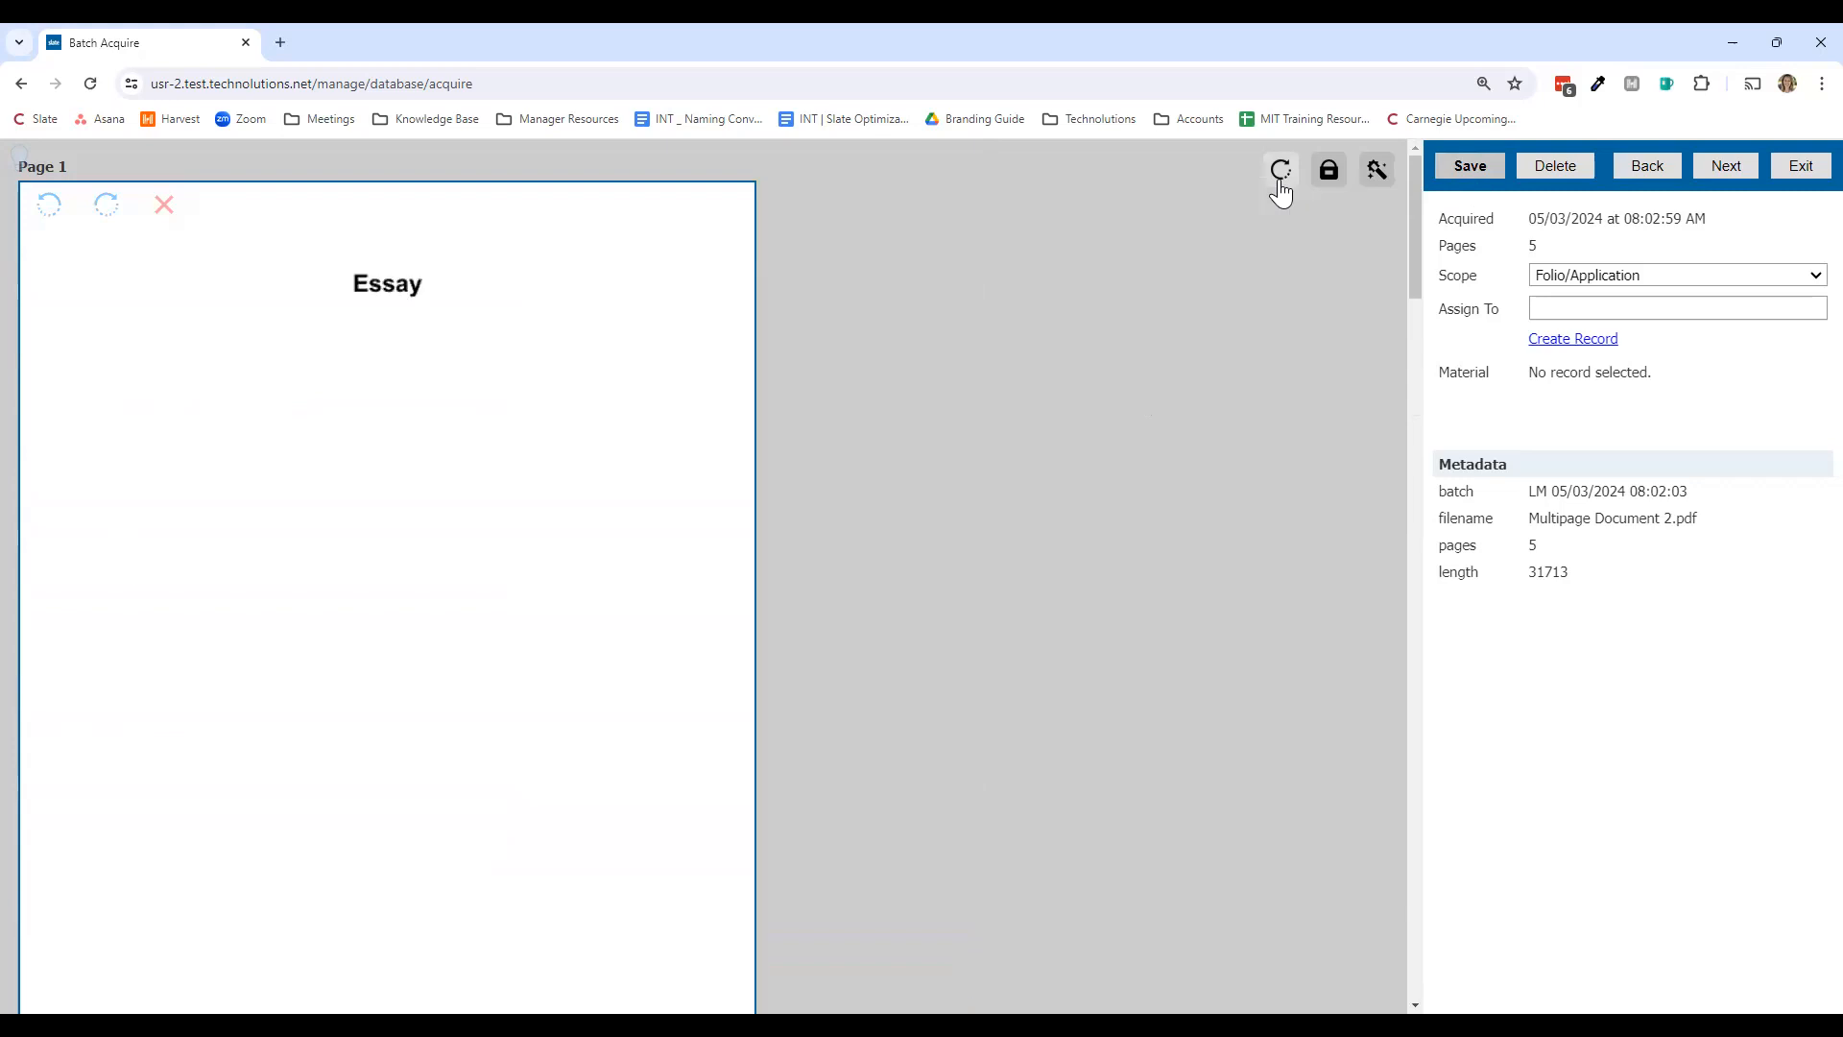
Step: Redact the line below the Essay title, discarding two trial redactions, and save the page
click(1330, 179)
drag(76, 385, 372, 408)
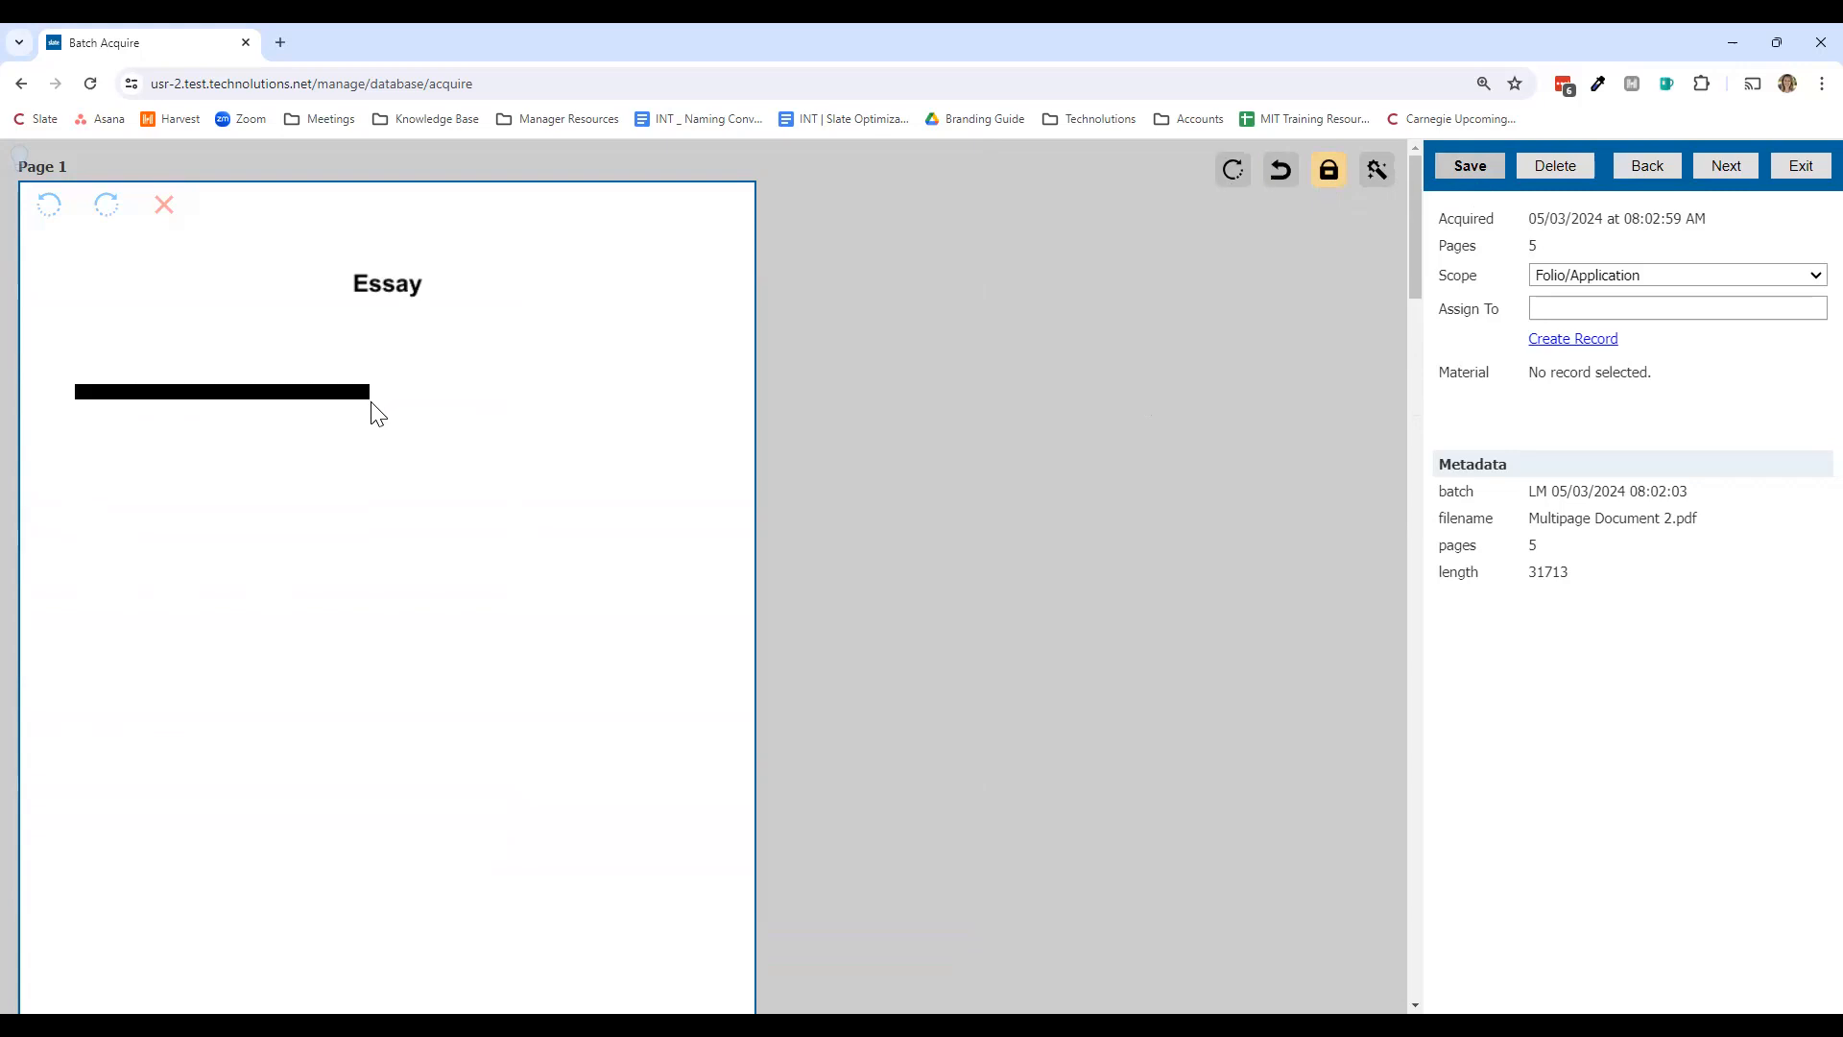
drag(169, 519, 525, 535)
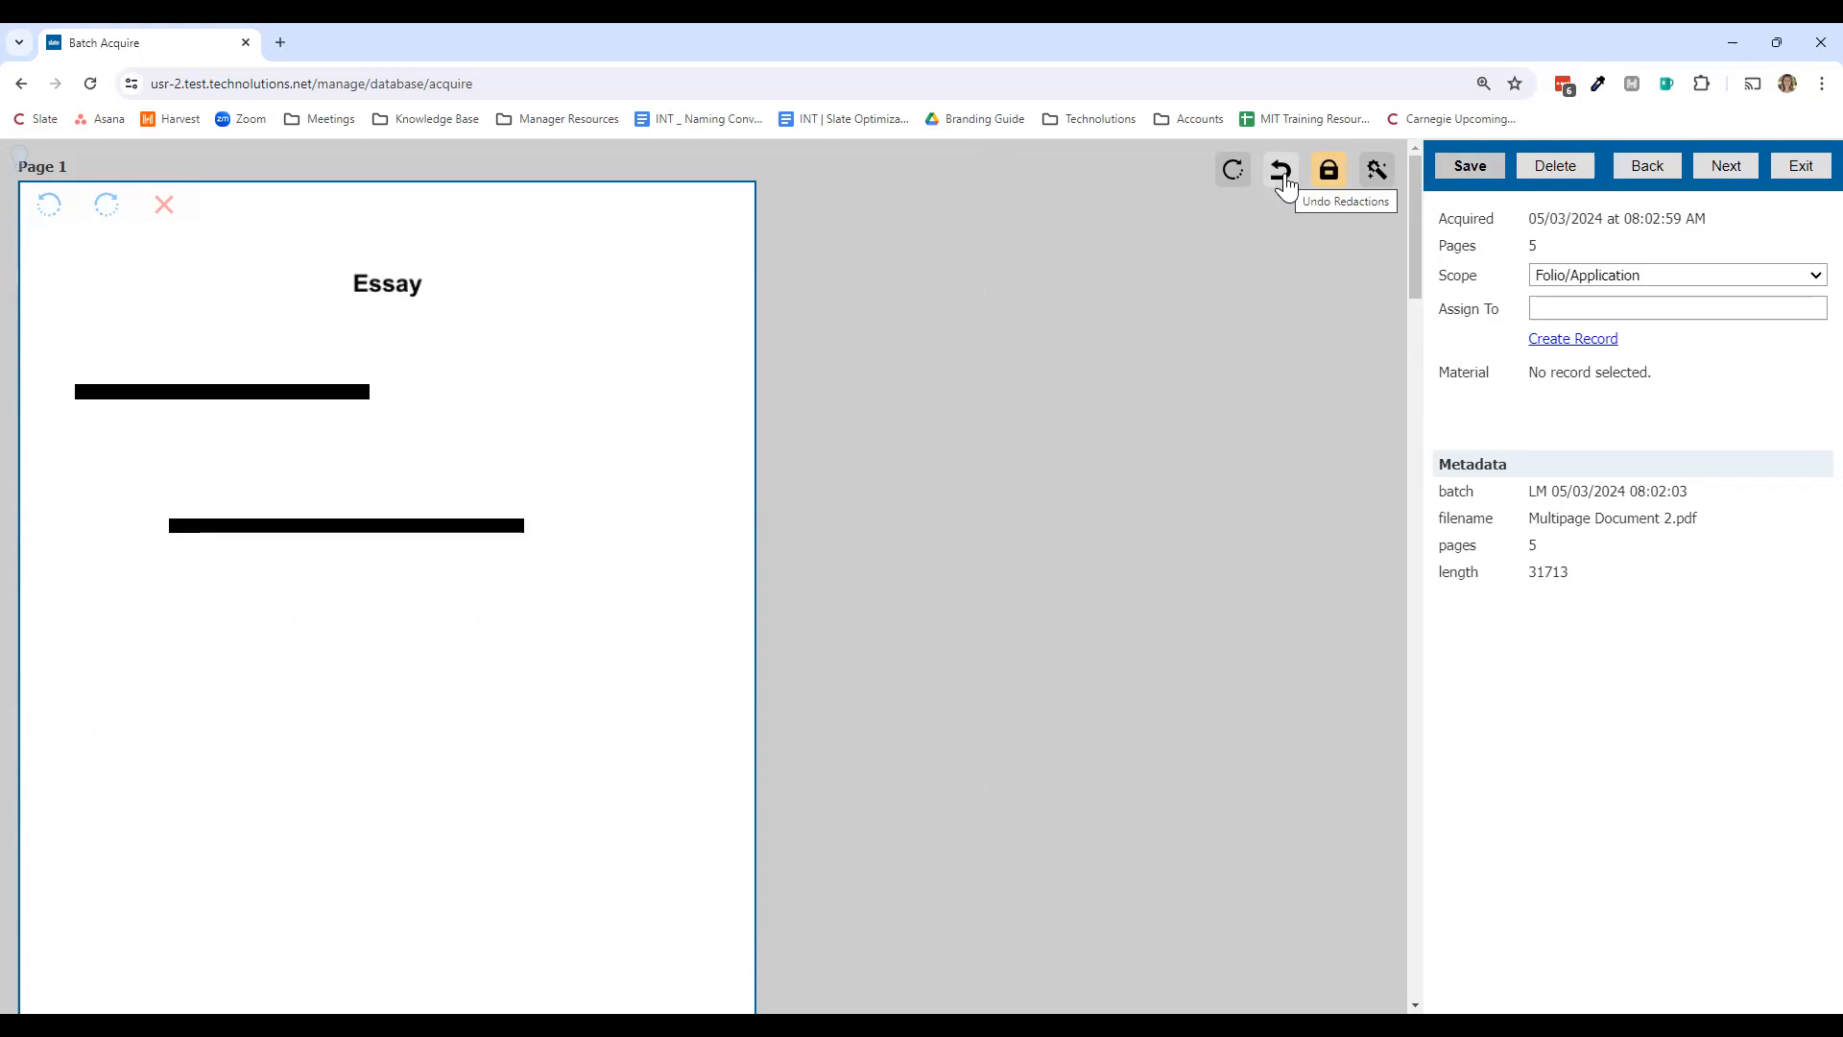
click(1283, 173)
click(1283, 175)
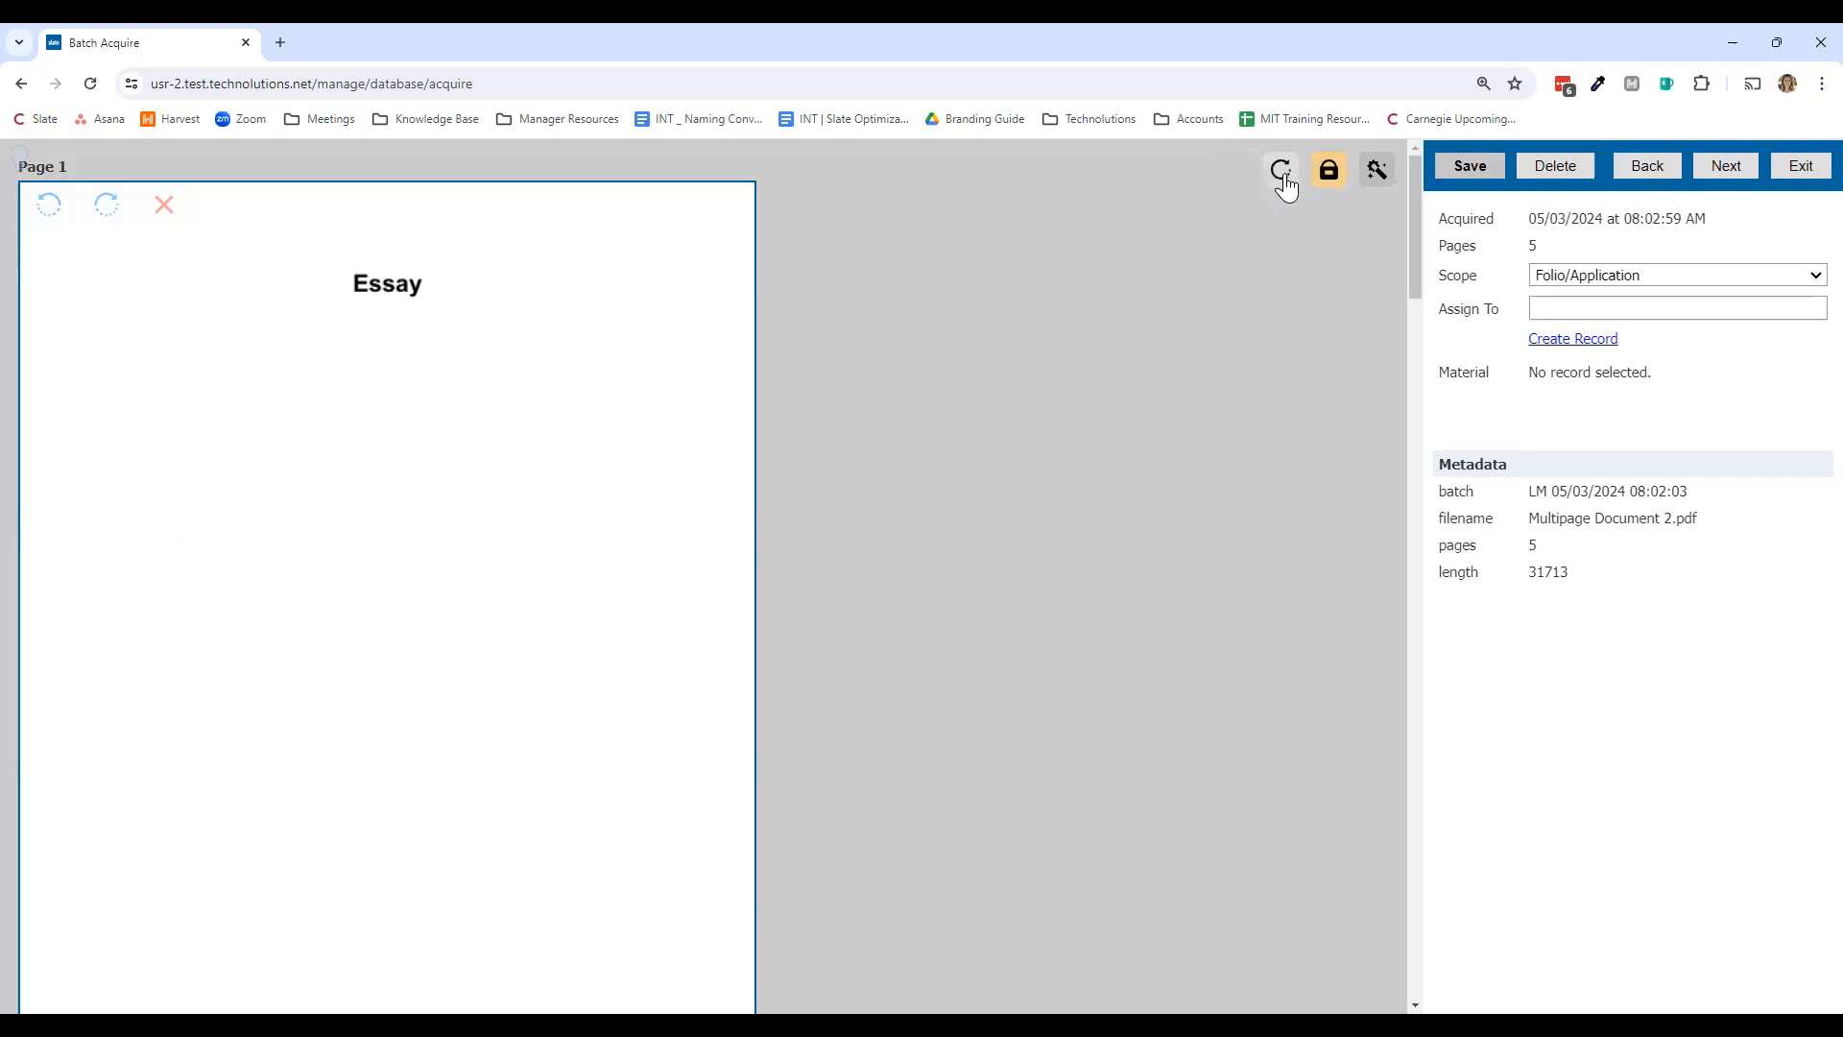
drag(236, 432, 558, 447)
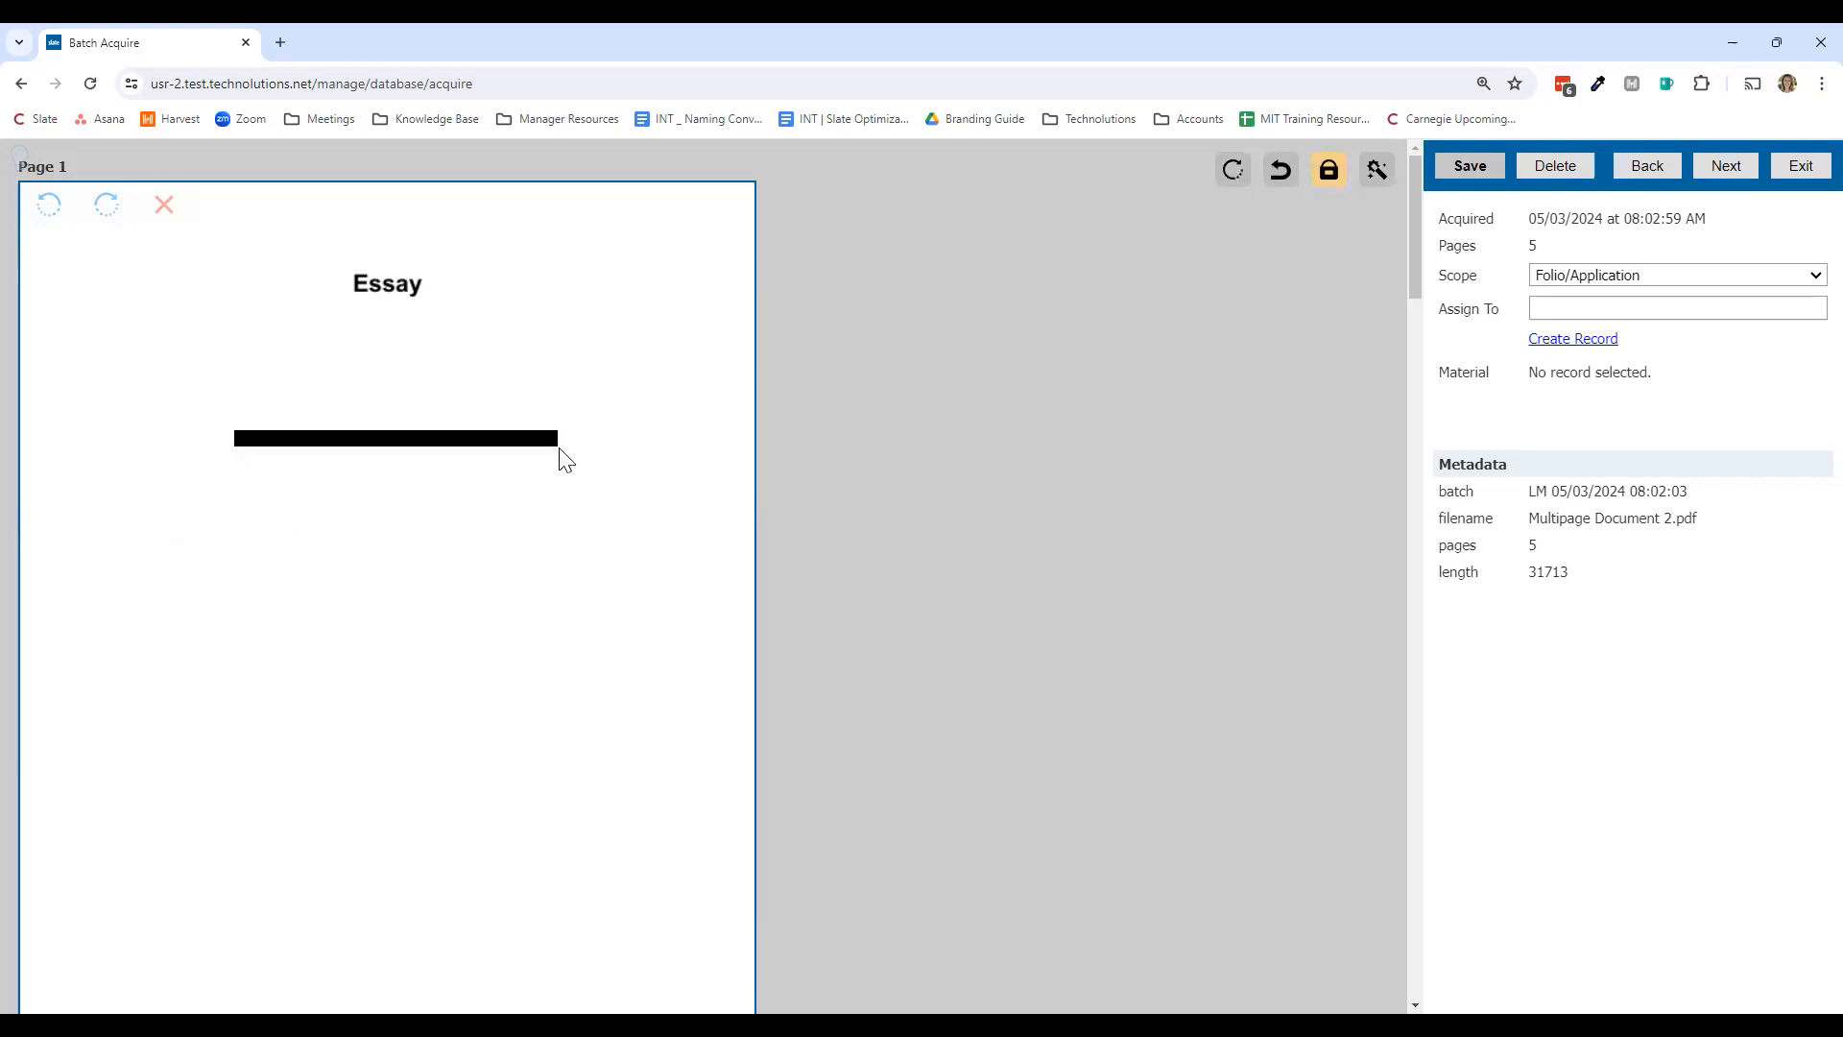
click(1449, 172)
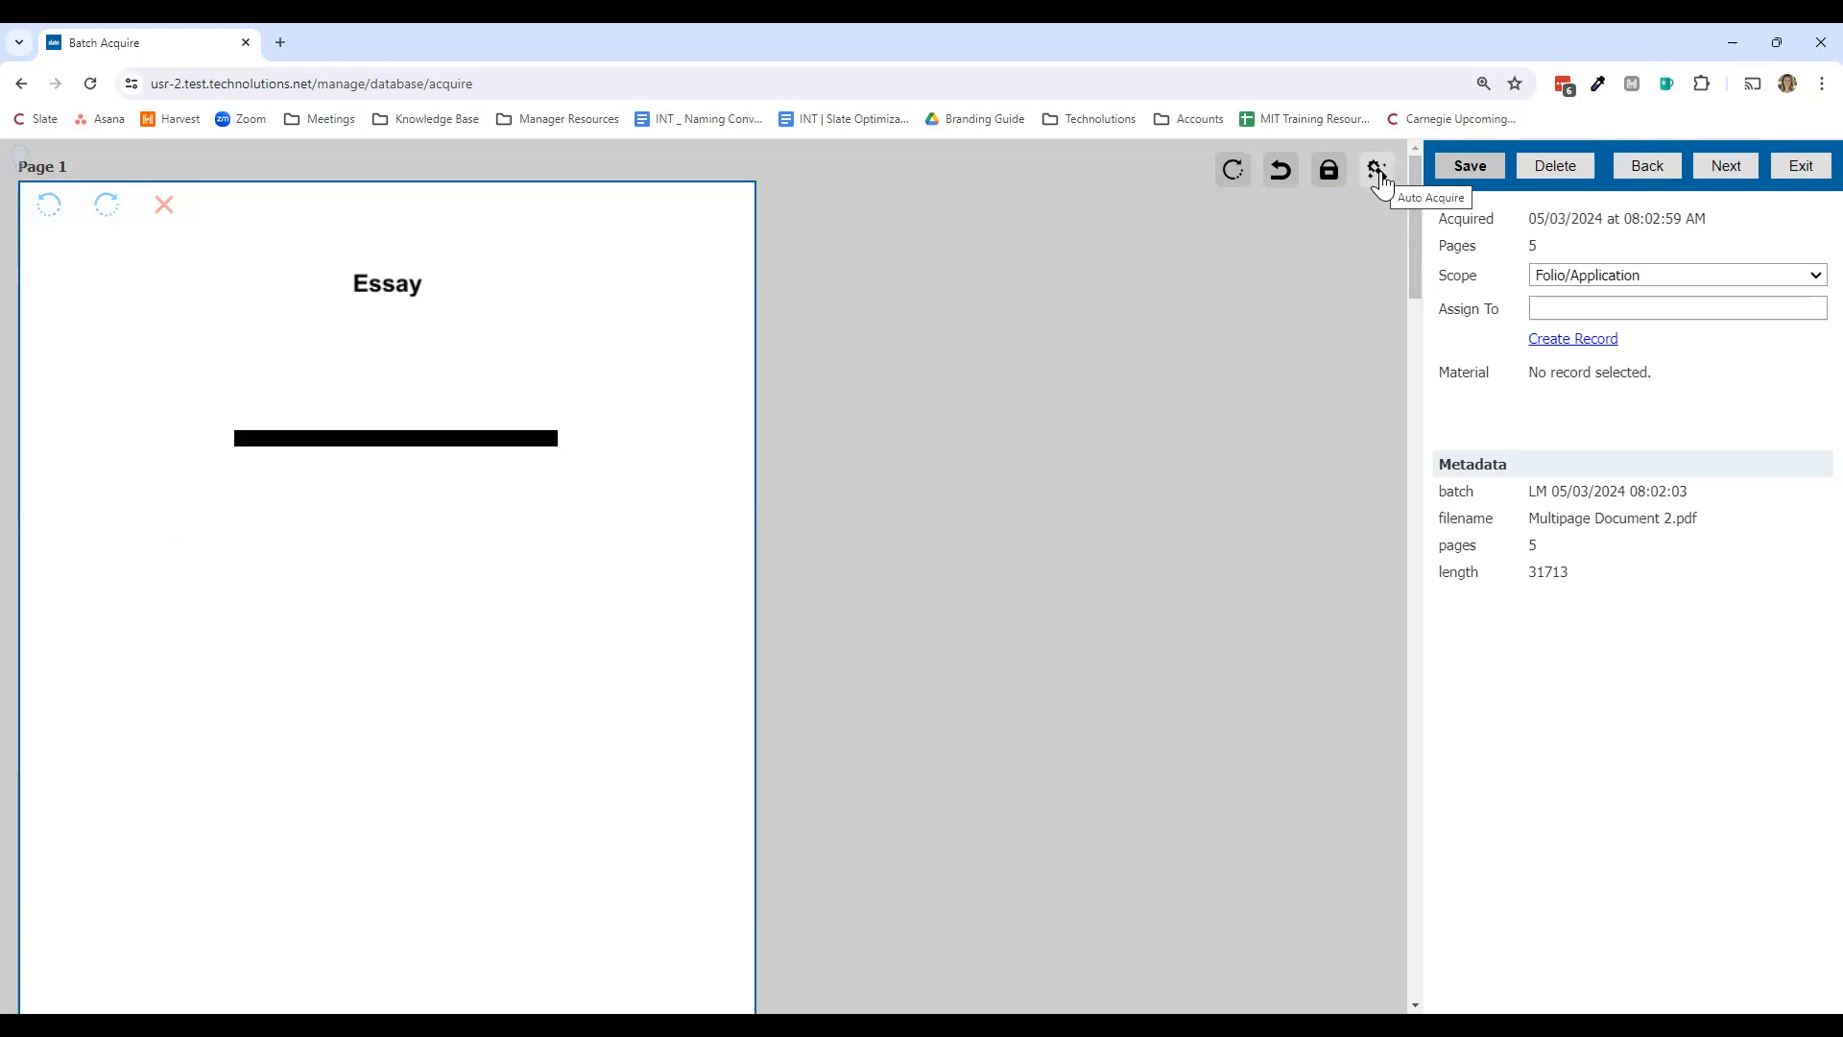
Step: Run Auto Acquire and review the Essay, Resume and Transcript pages of the set
click(1379, 181)
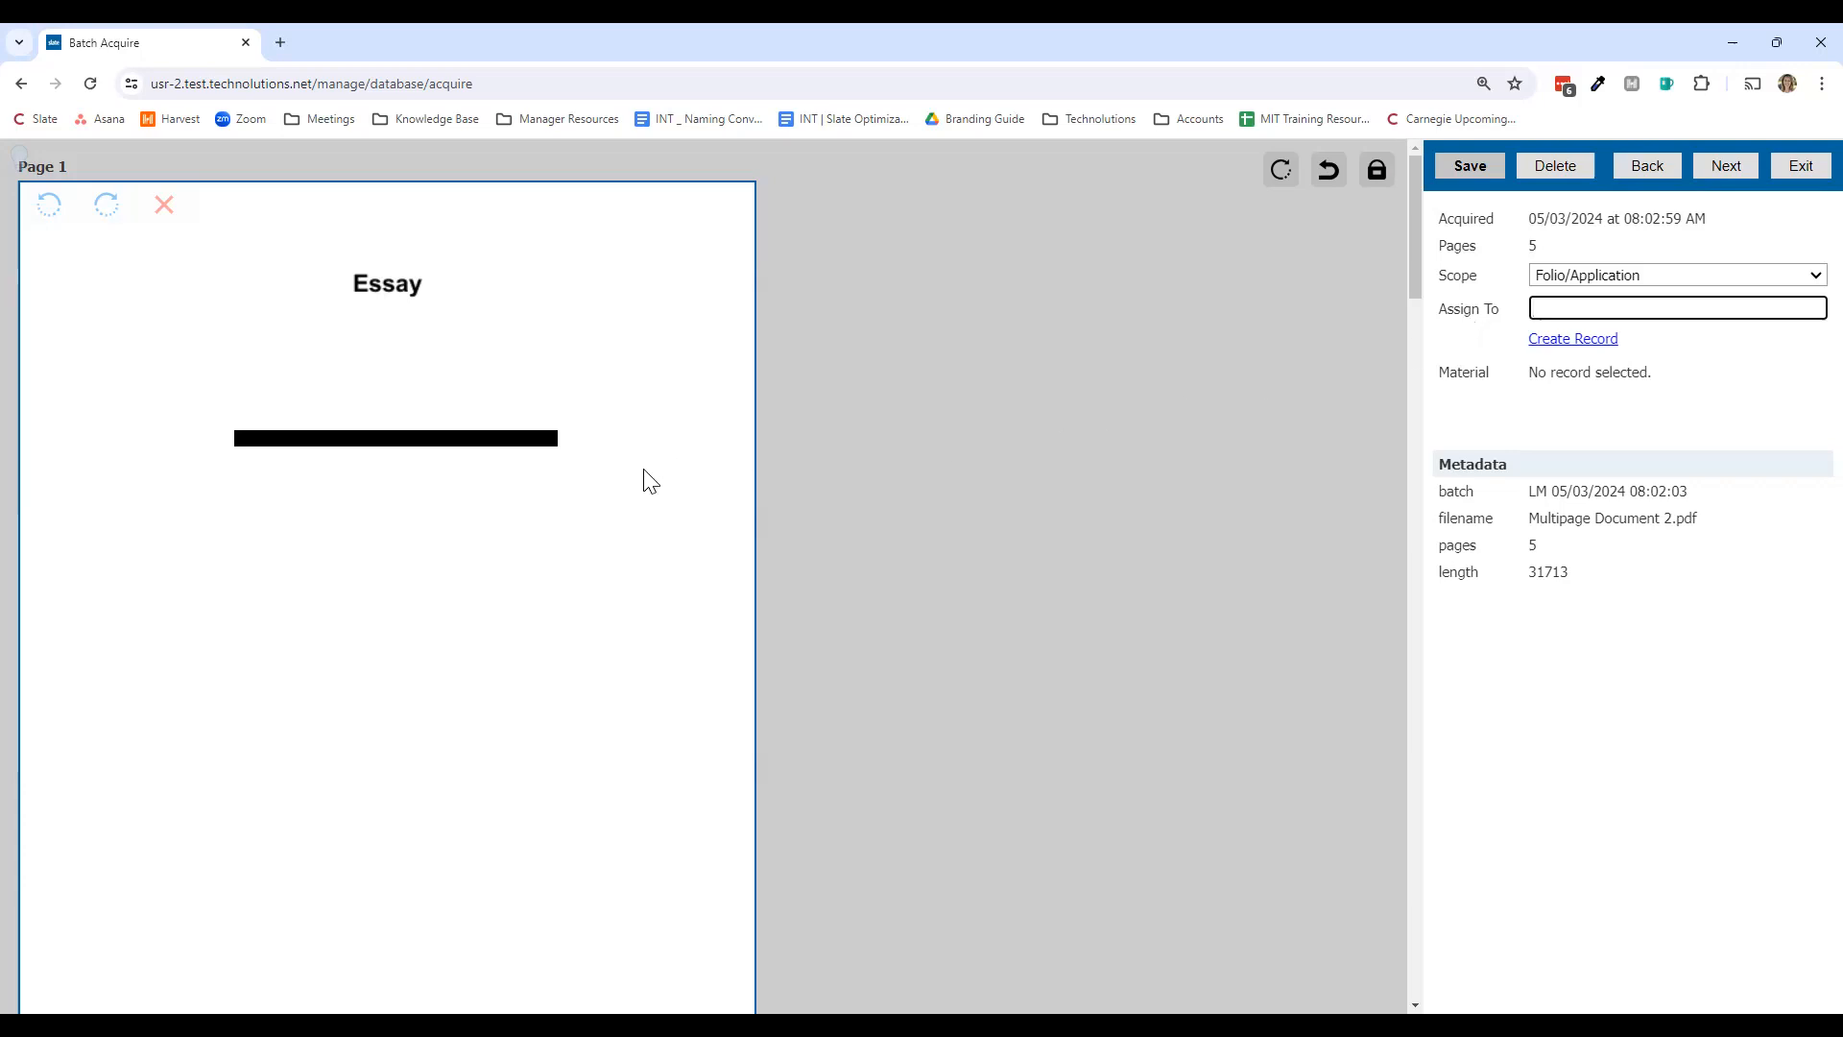
scroll(651, 481, down, 3)
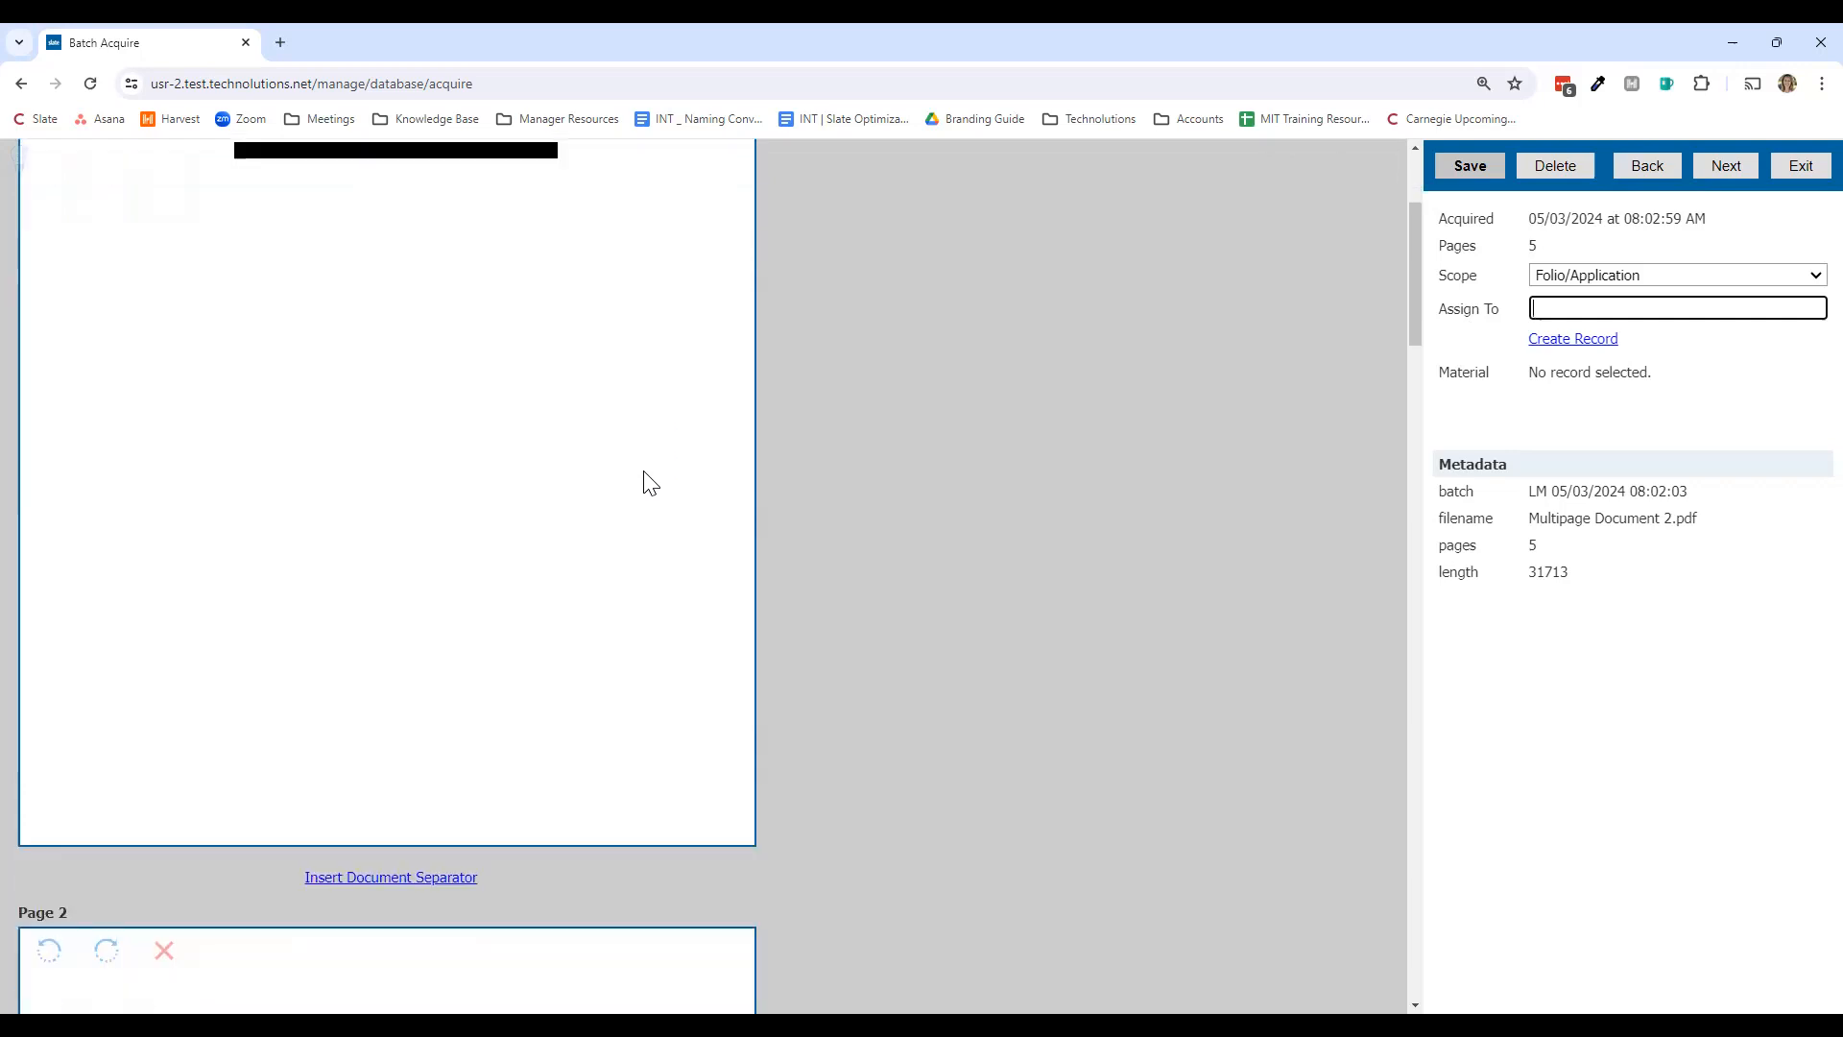
scroll(650, 481, up, 3)
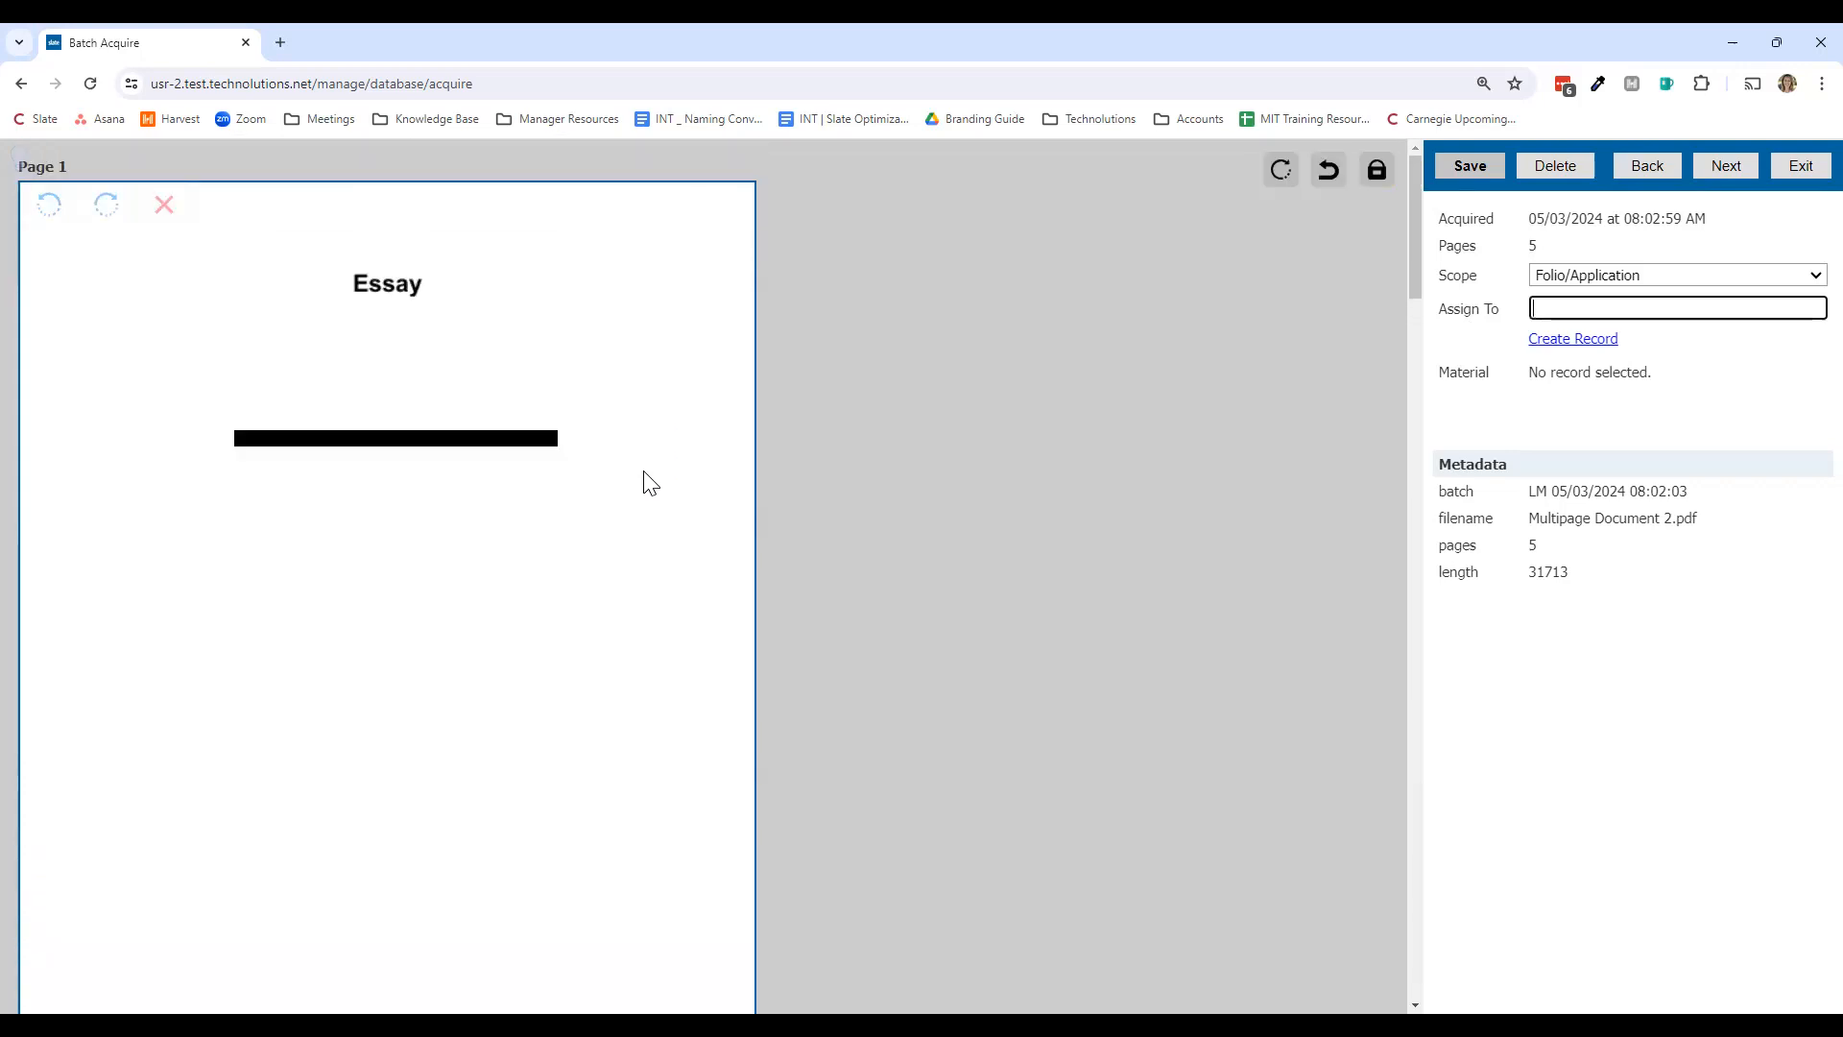
scroll(651, 481, down, 5)
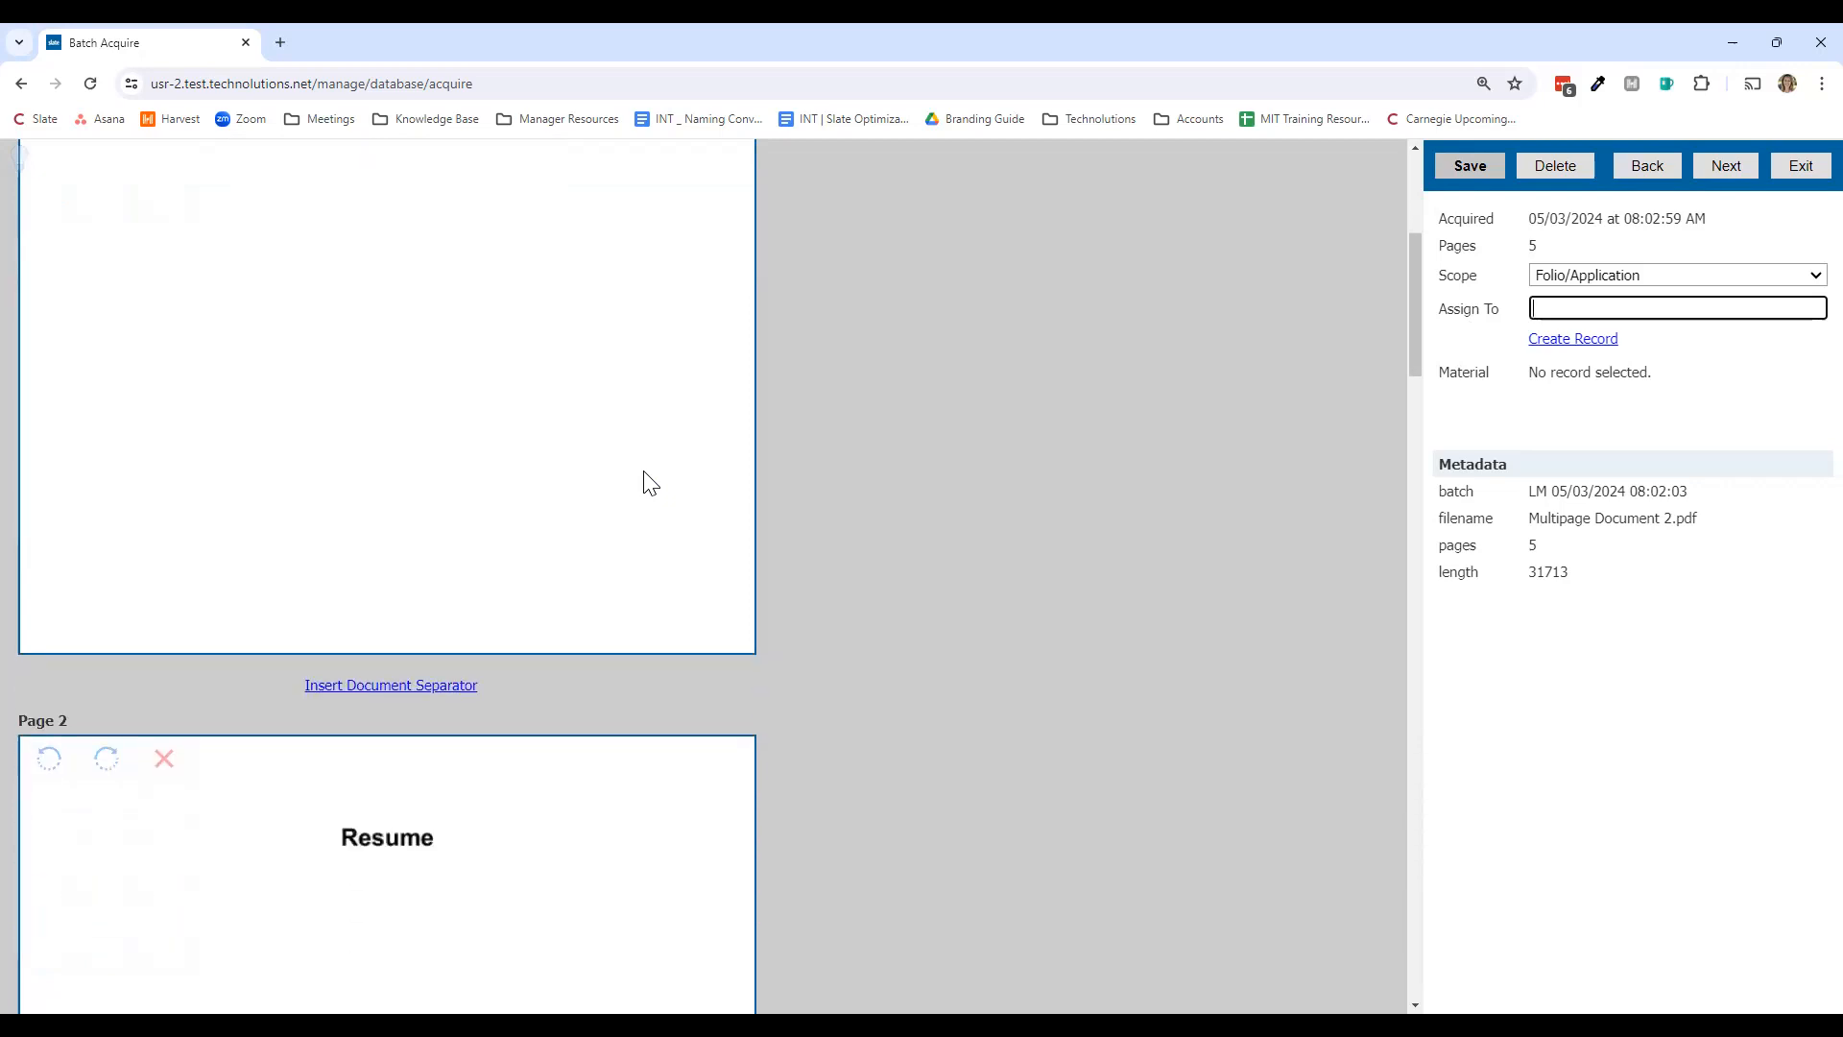
scroll(651, 483, down, 9)
scroll(649, 483, down, 2)
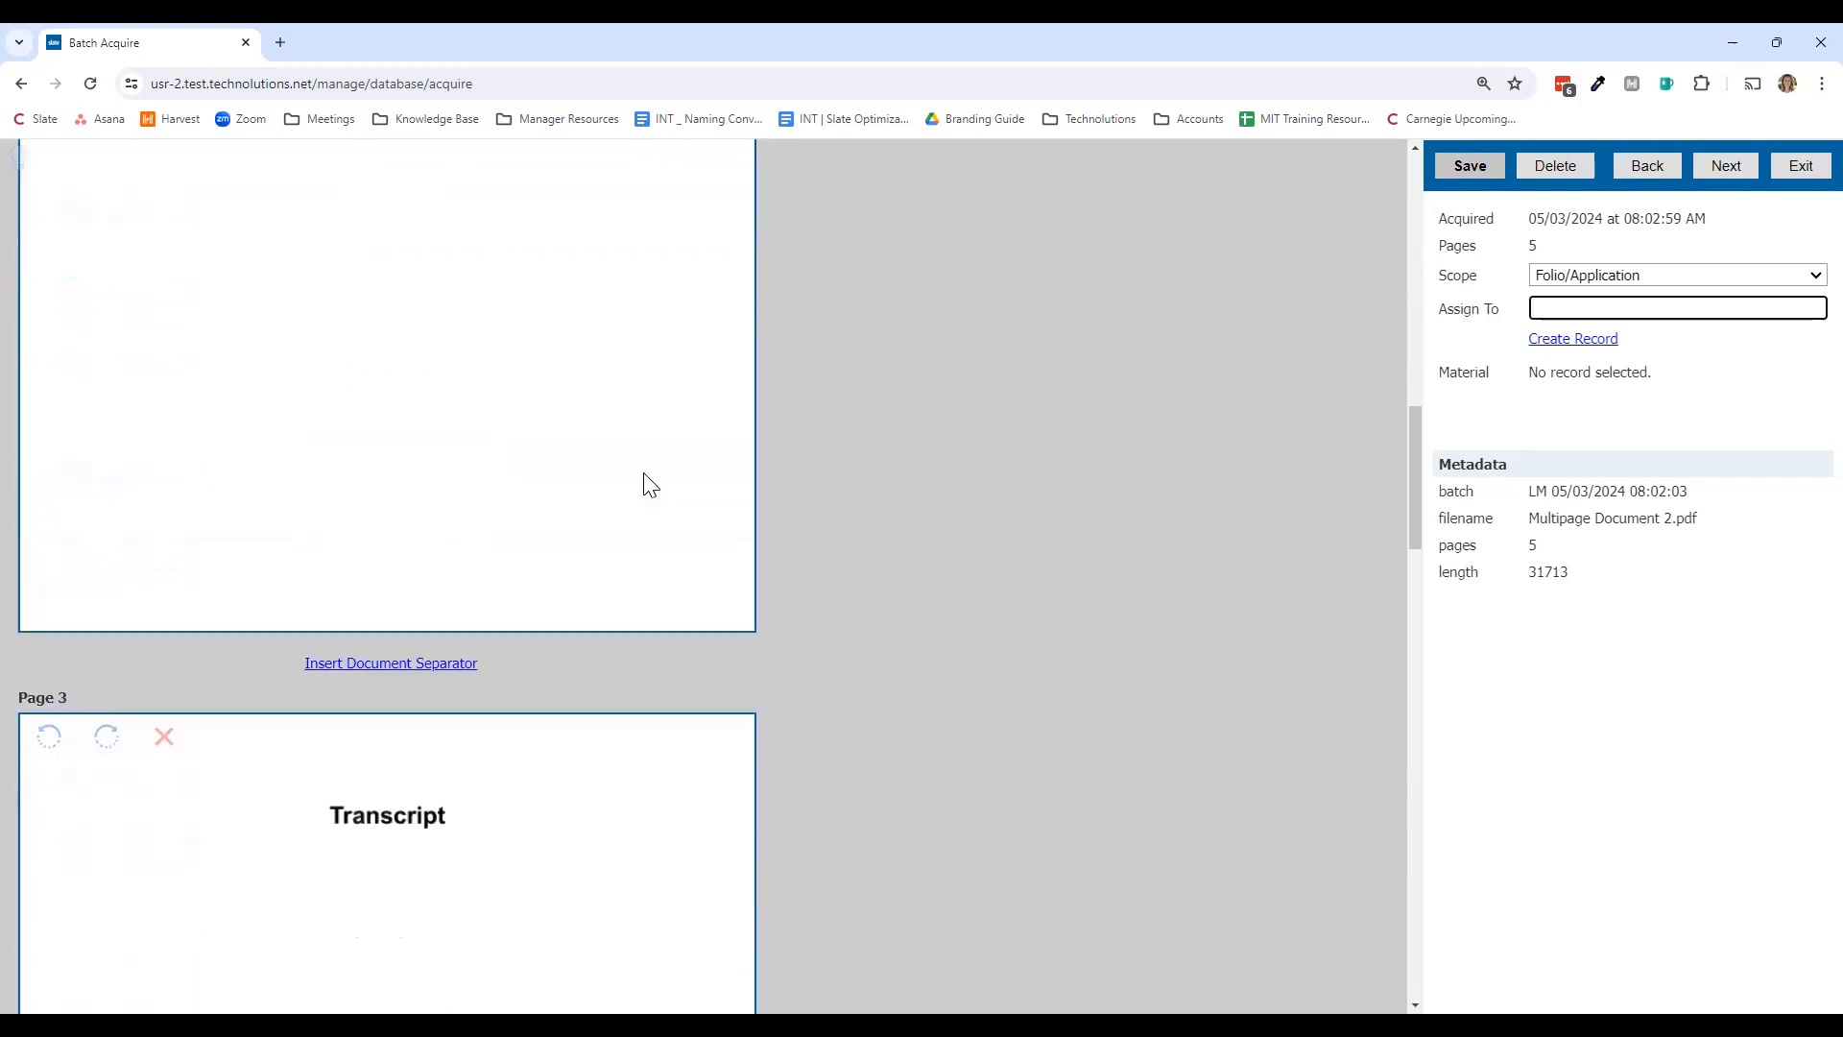
scroll(648, 485, up, 6)
scroll(661, 507, up, 5)
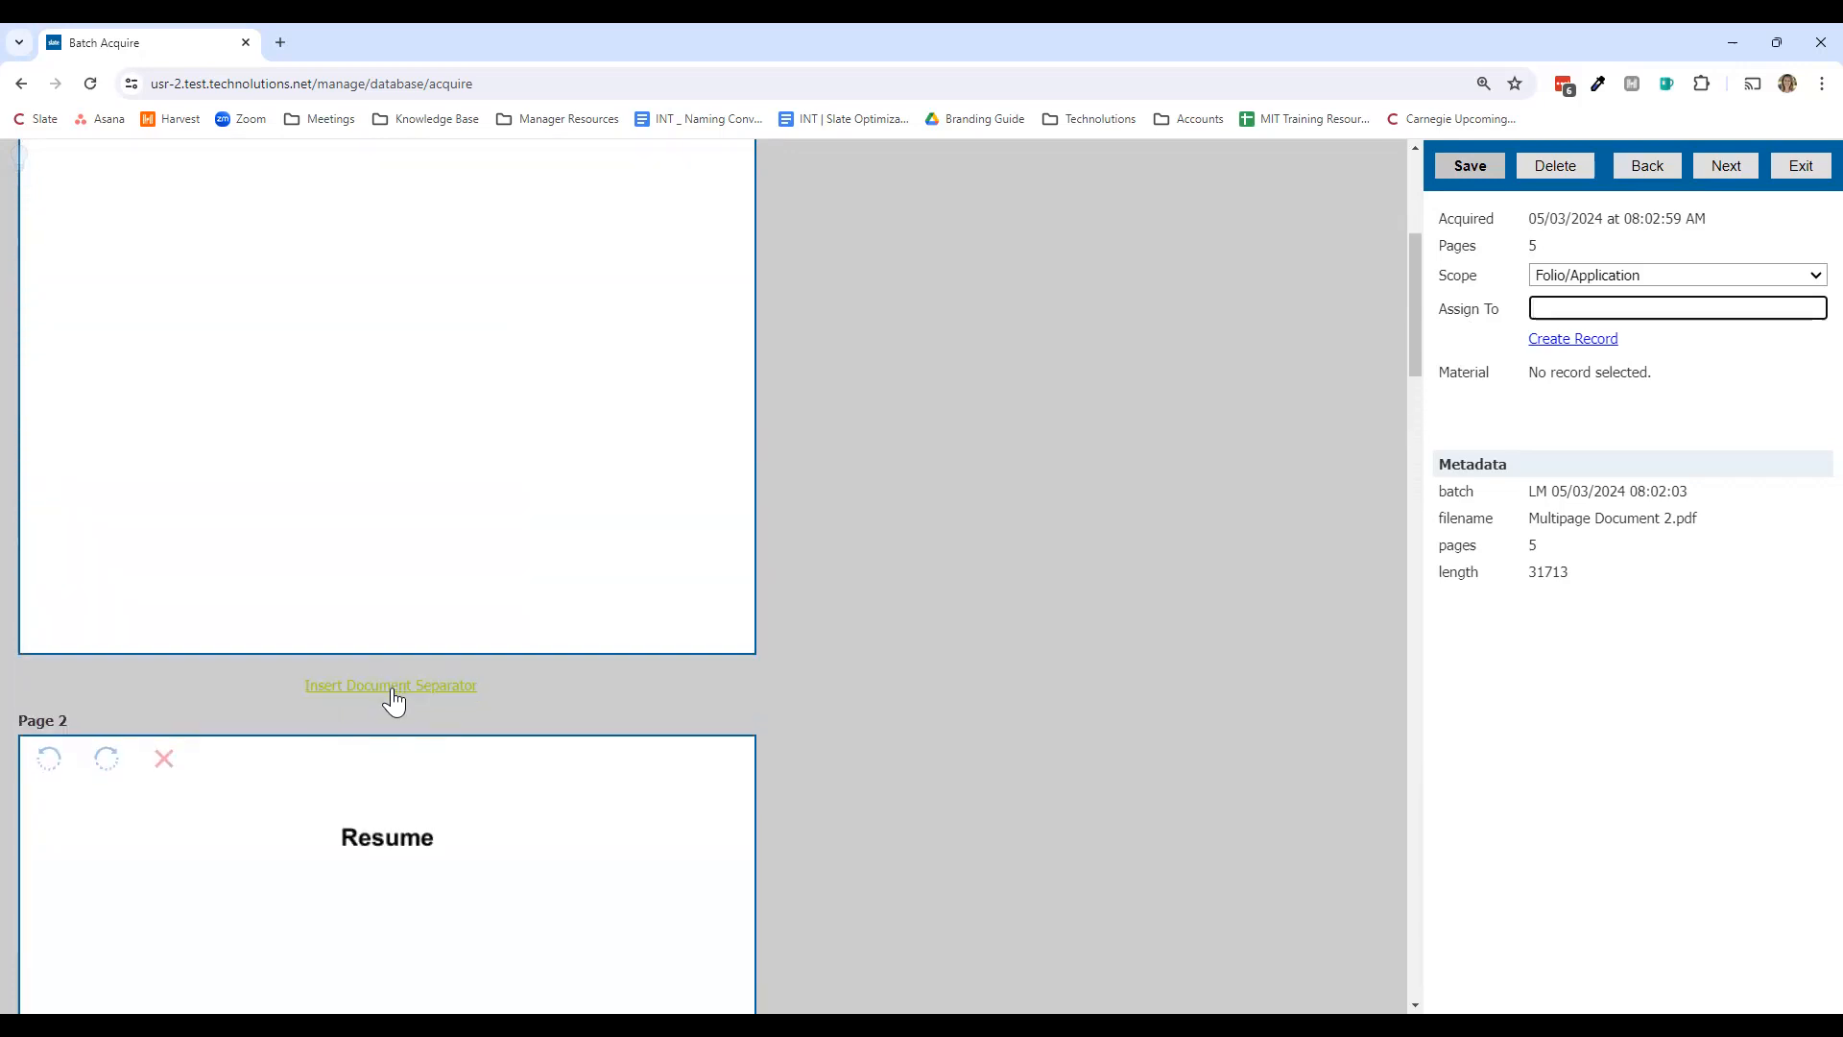
Step: Insert a document separator after the Essay page and view the available record scopes
click(394, 687)
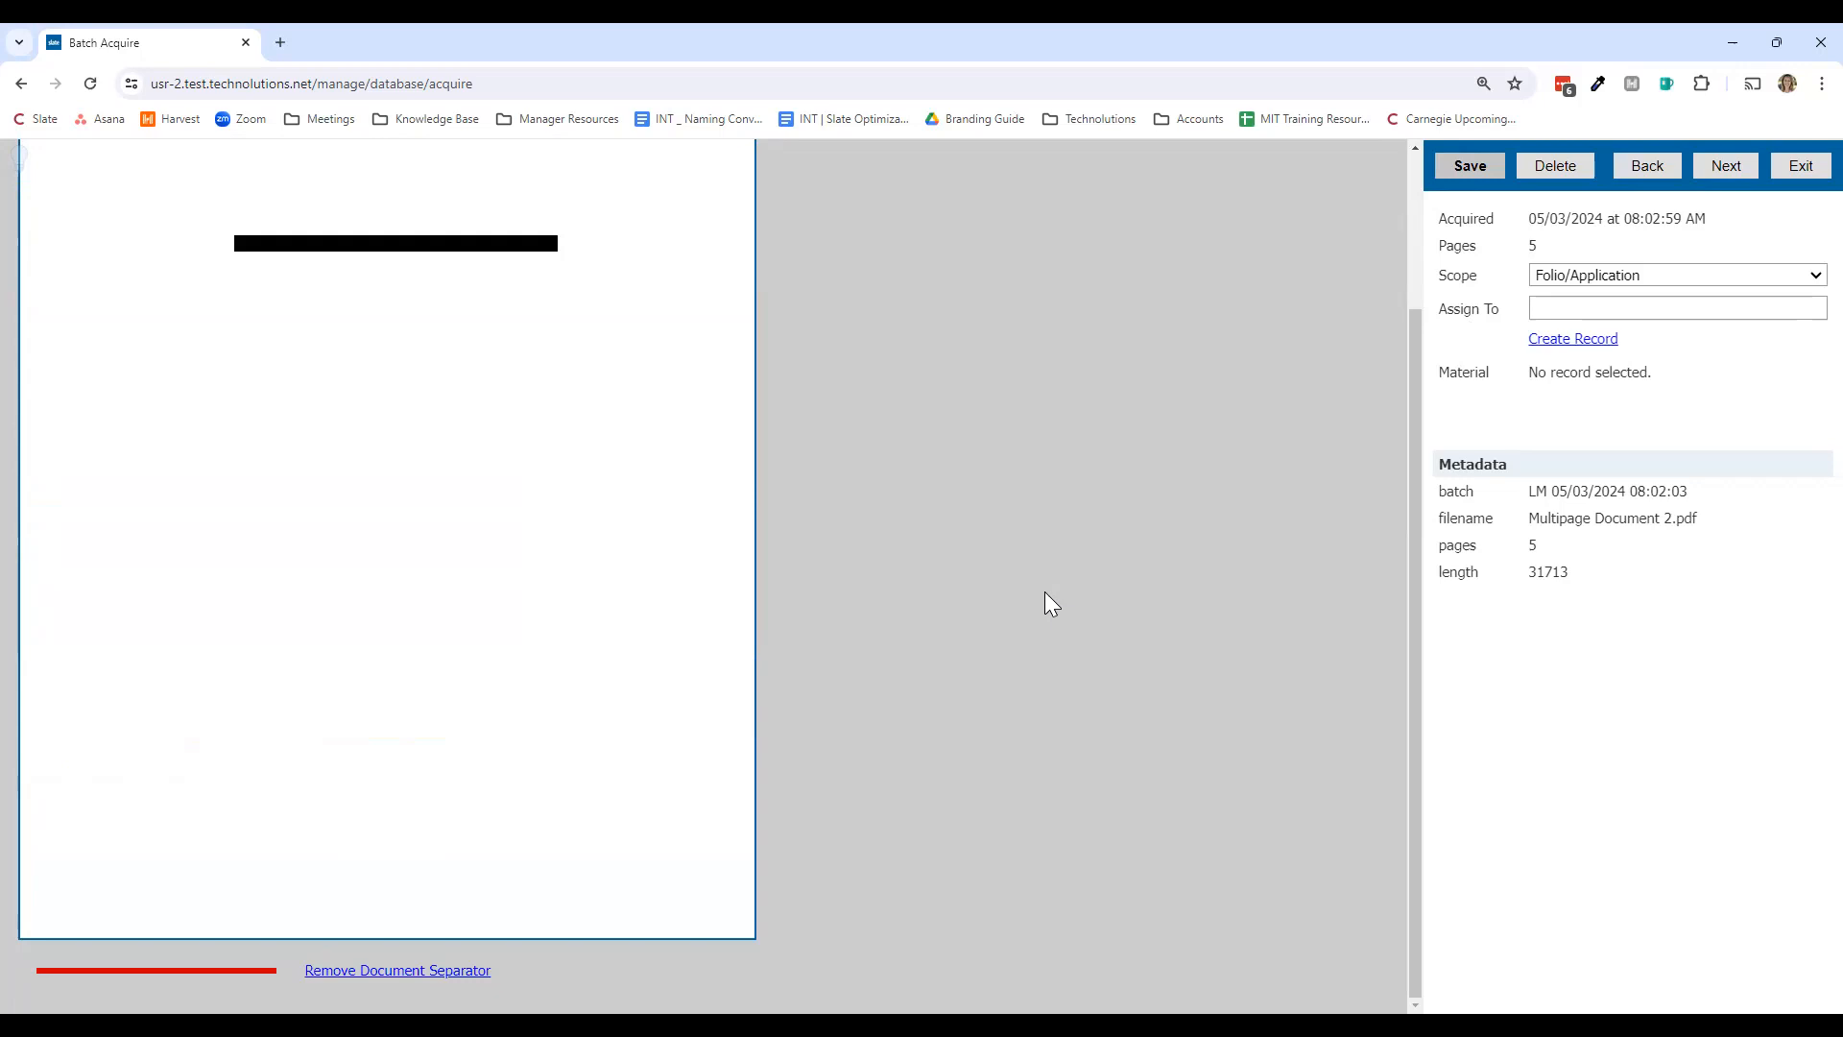
scroll(1046, 605, up, 2)
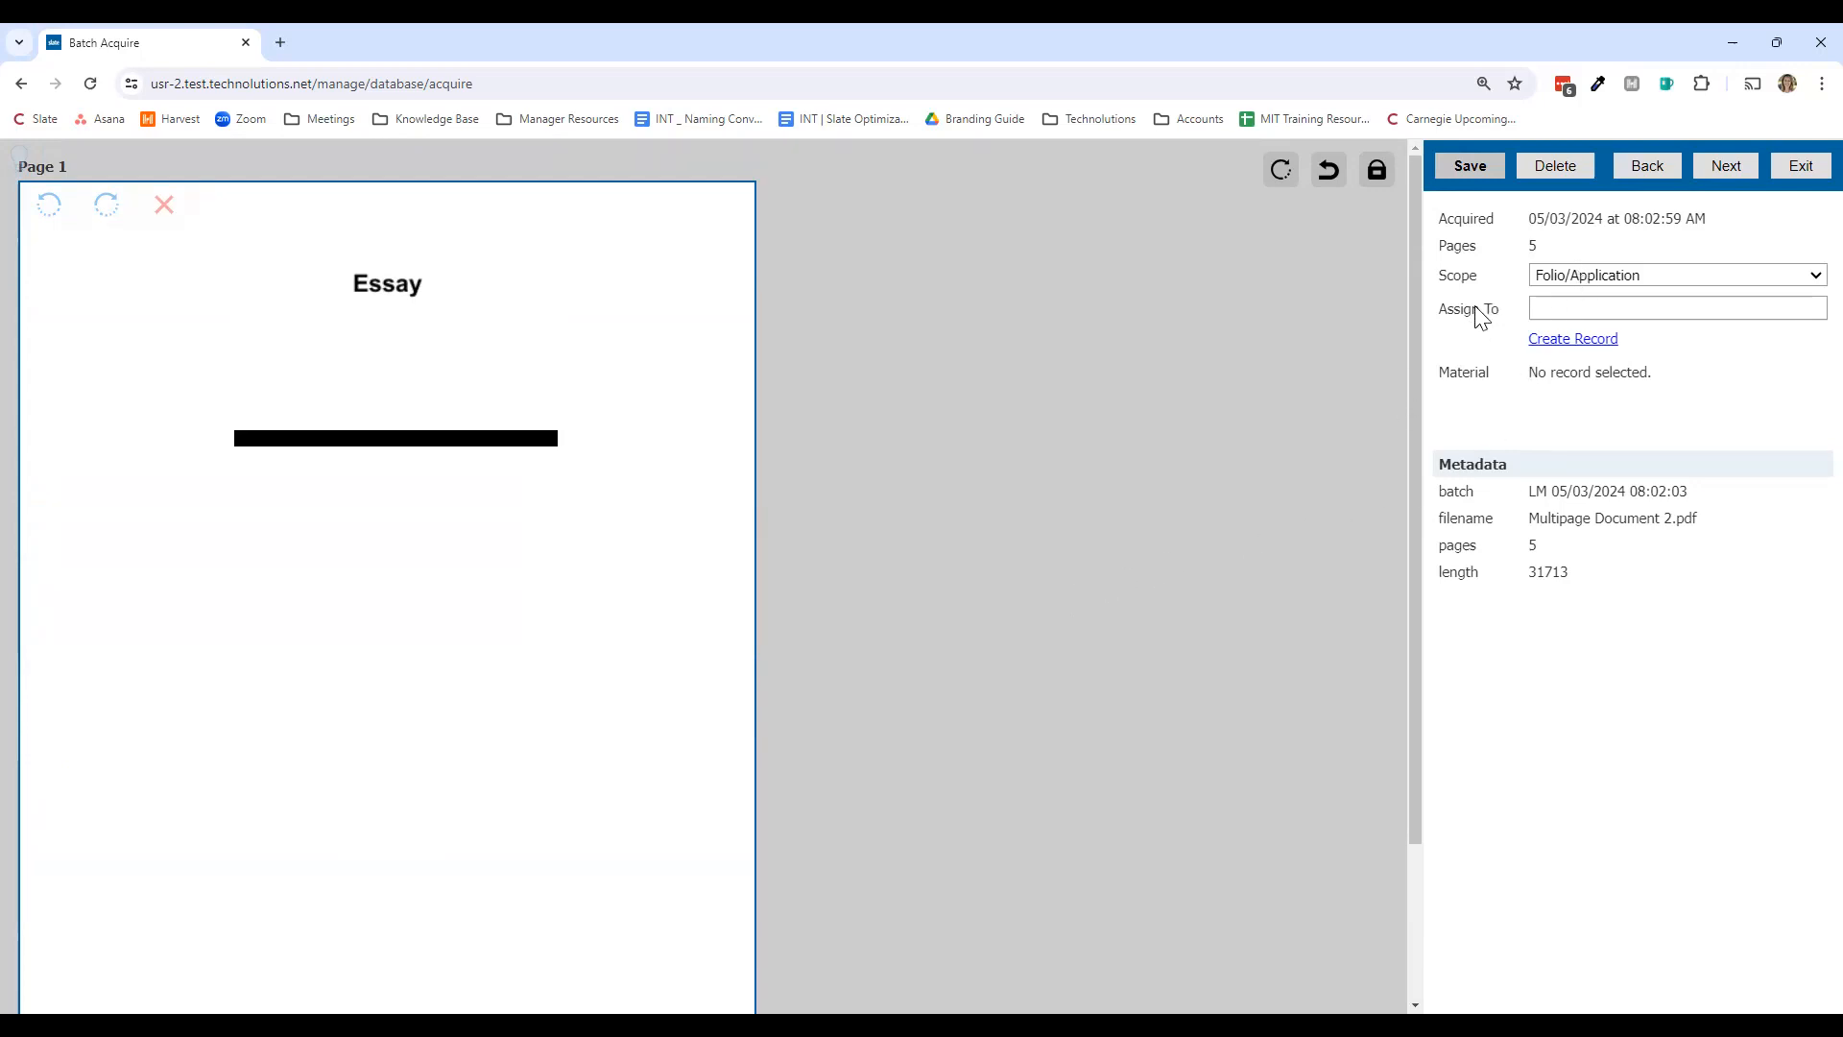
click(1695, 283)
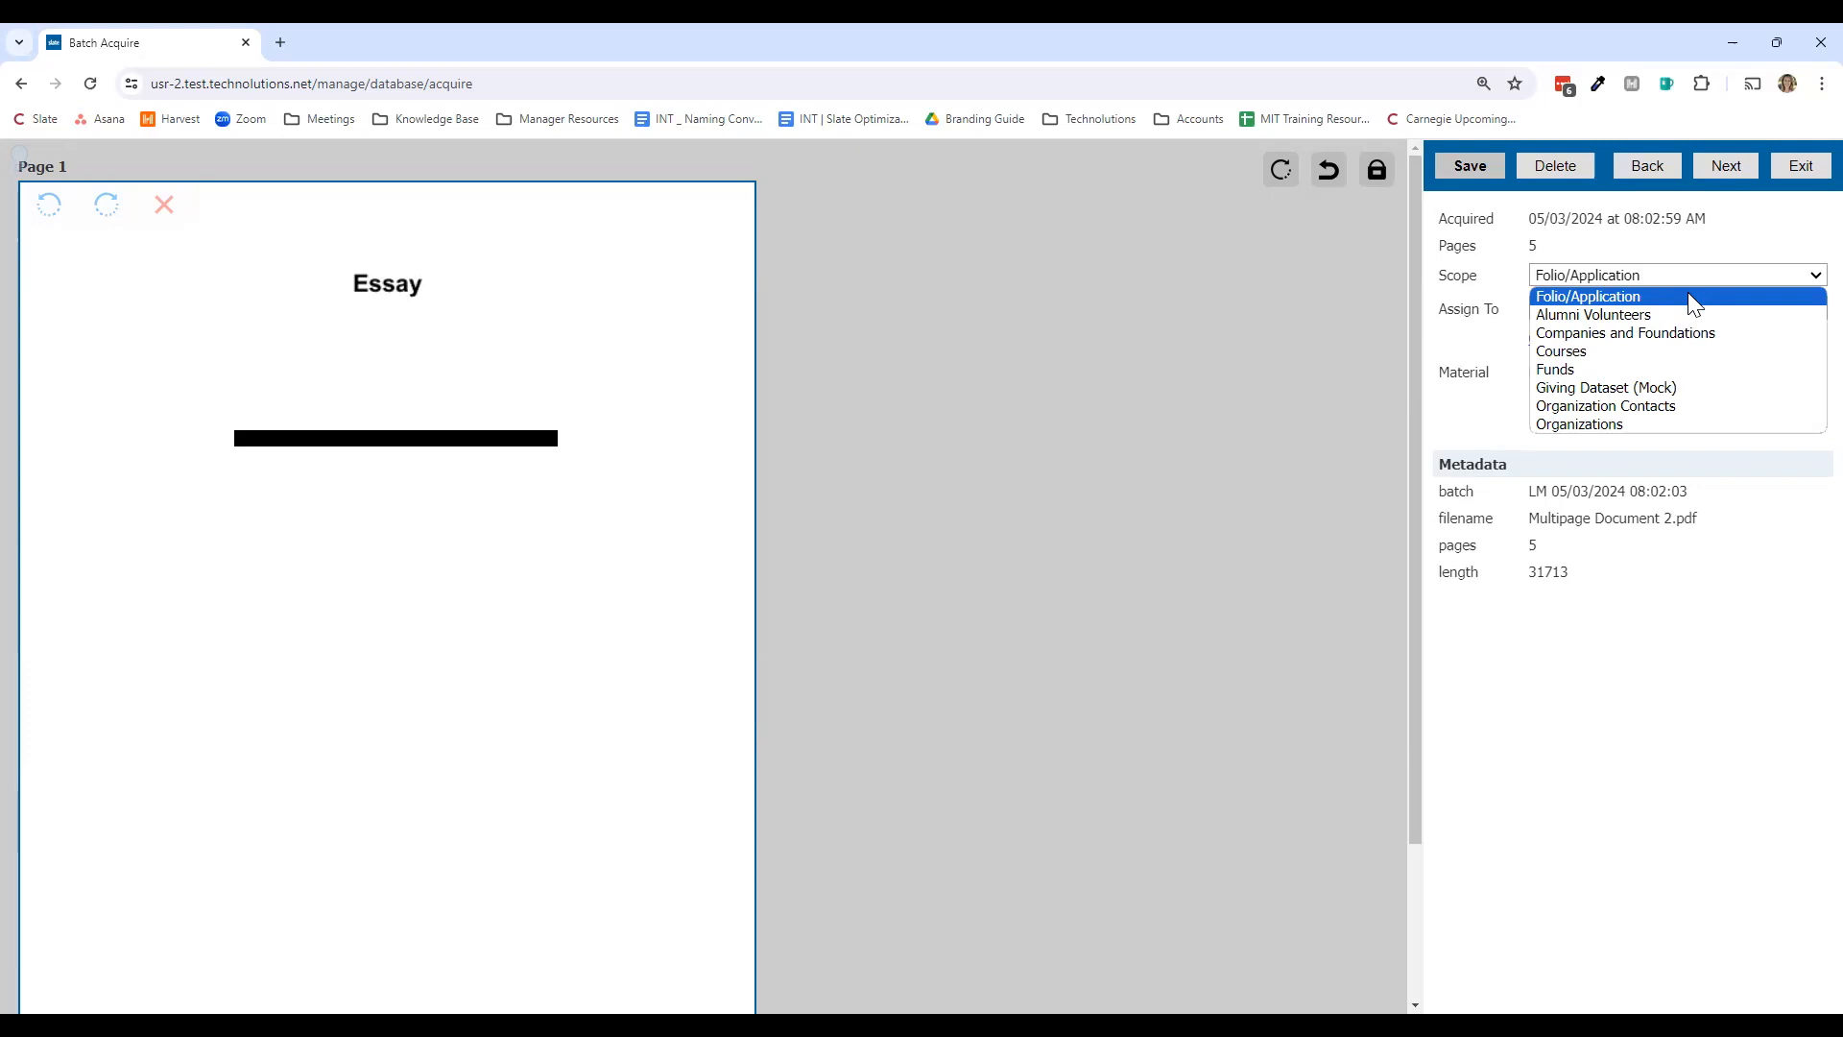
Step: Keep Folio/Application scope and assign the essay to the applicant found by searching their name
click(1689, 296)
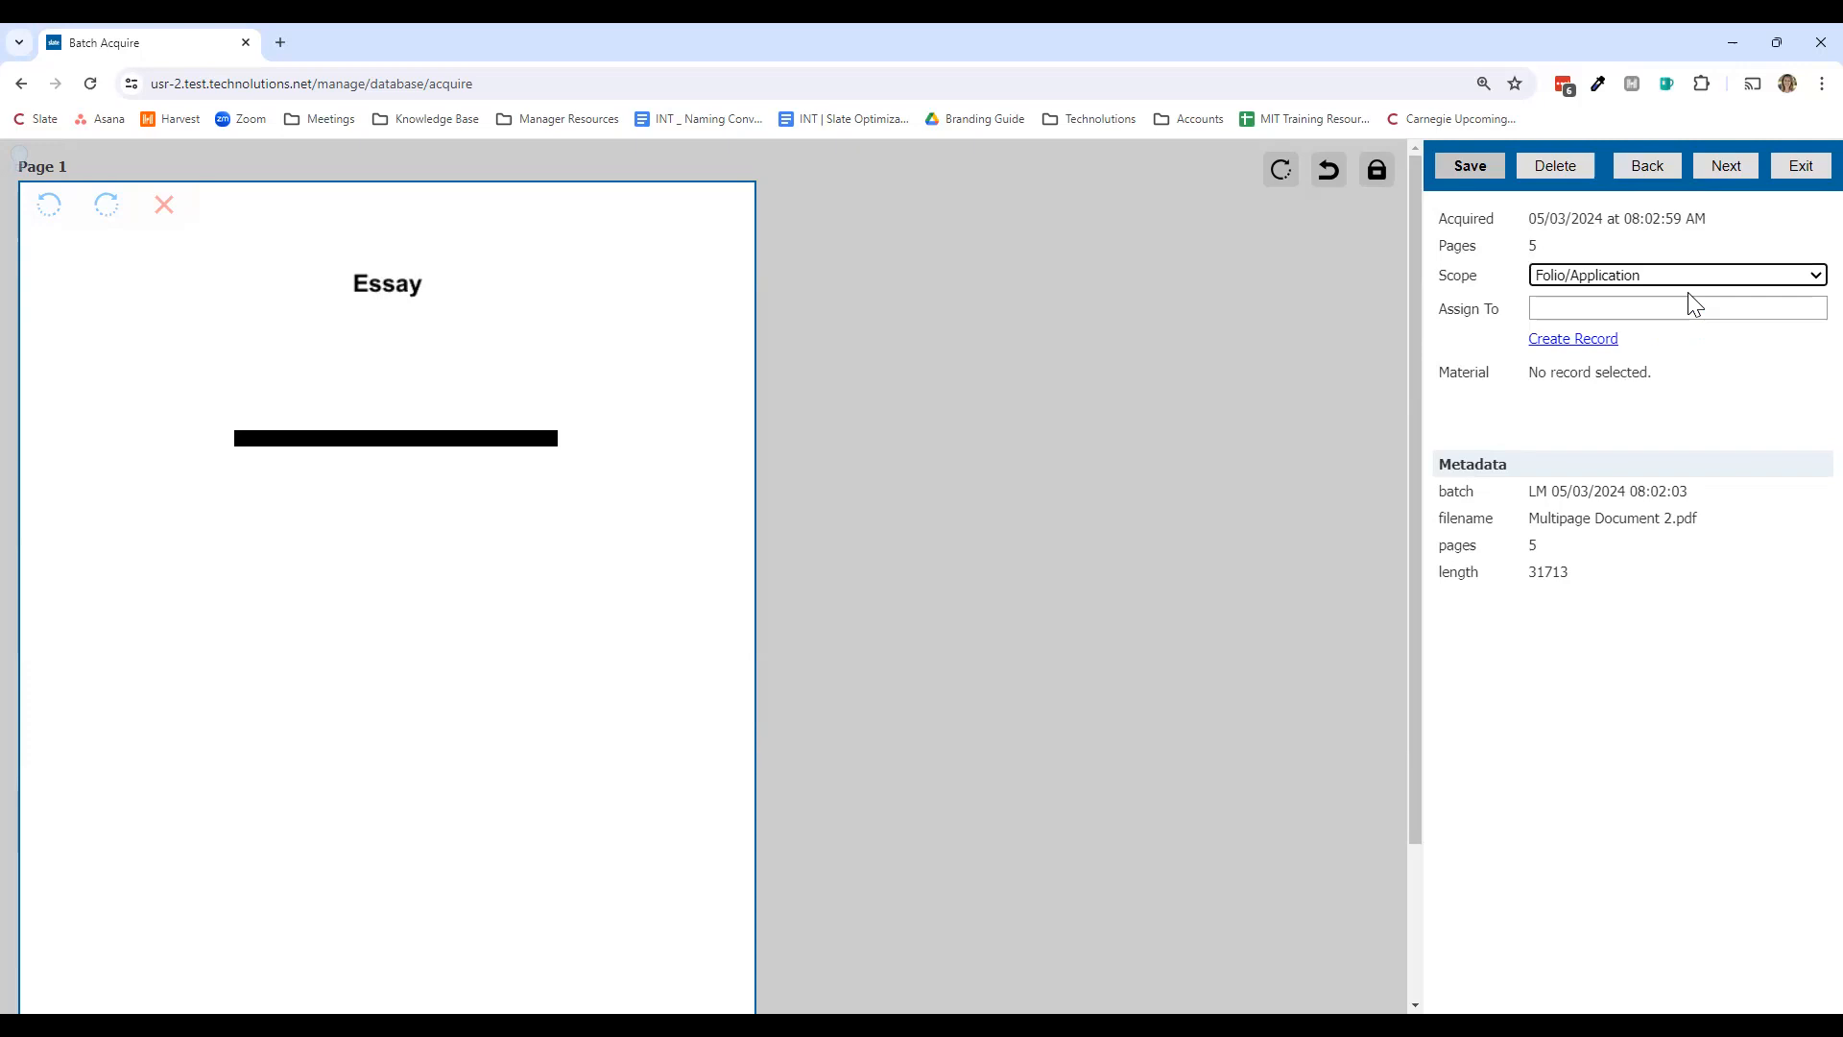
click(1702, 313)
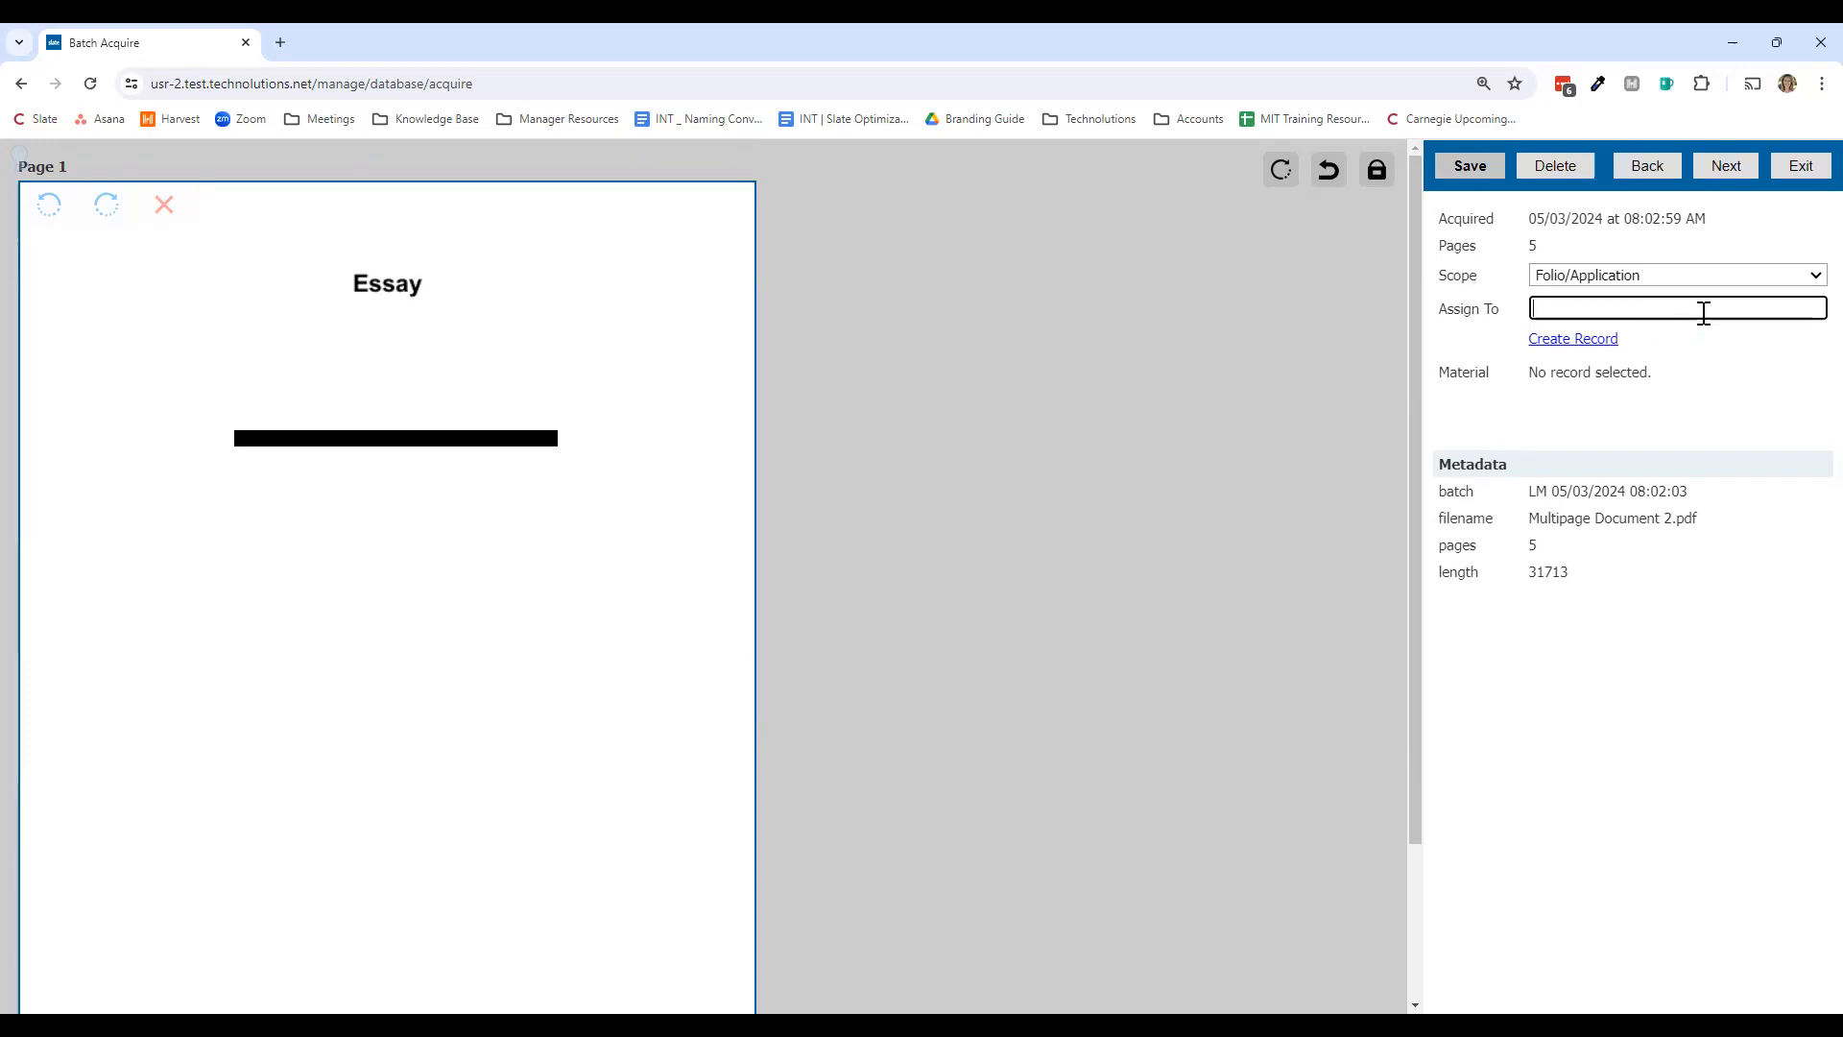
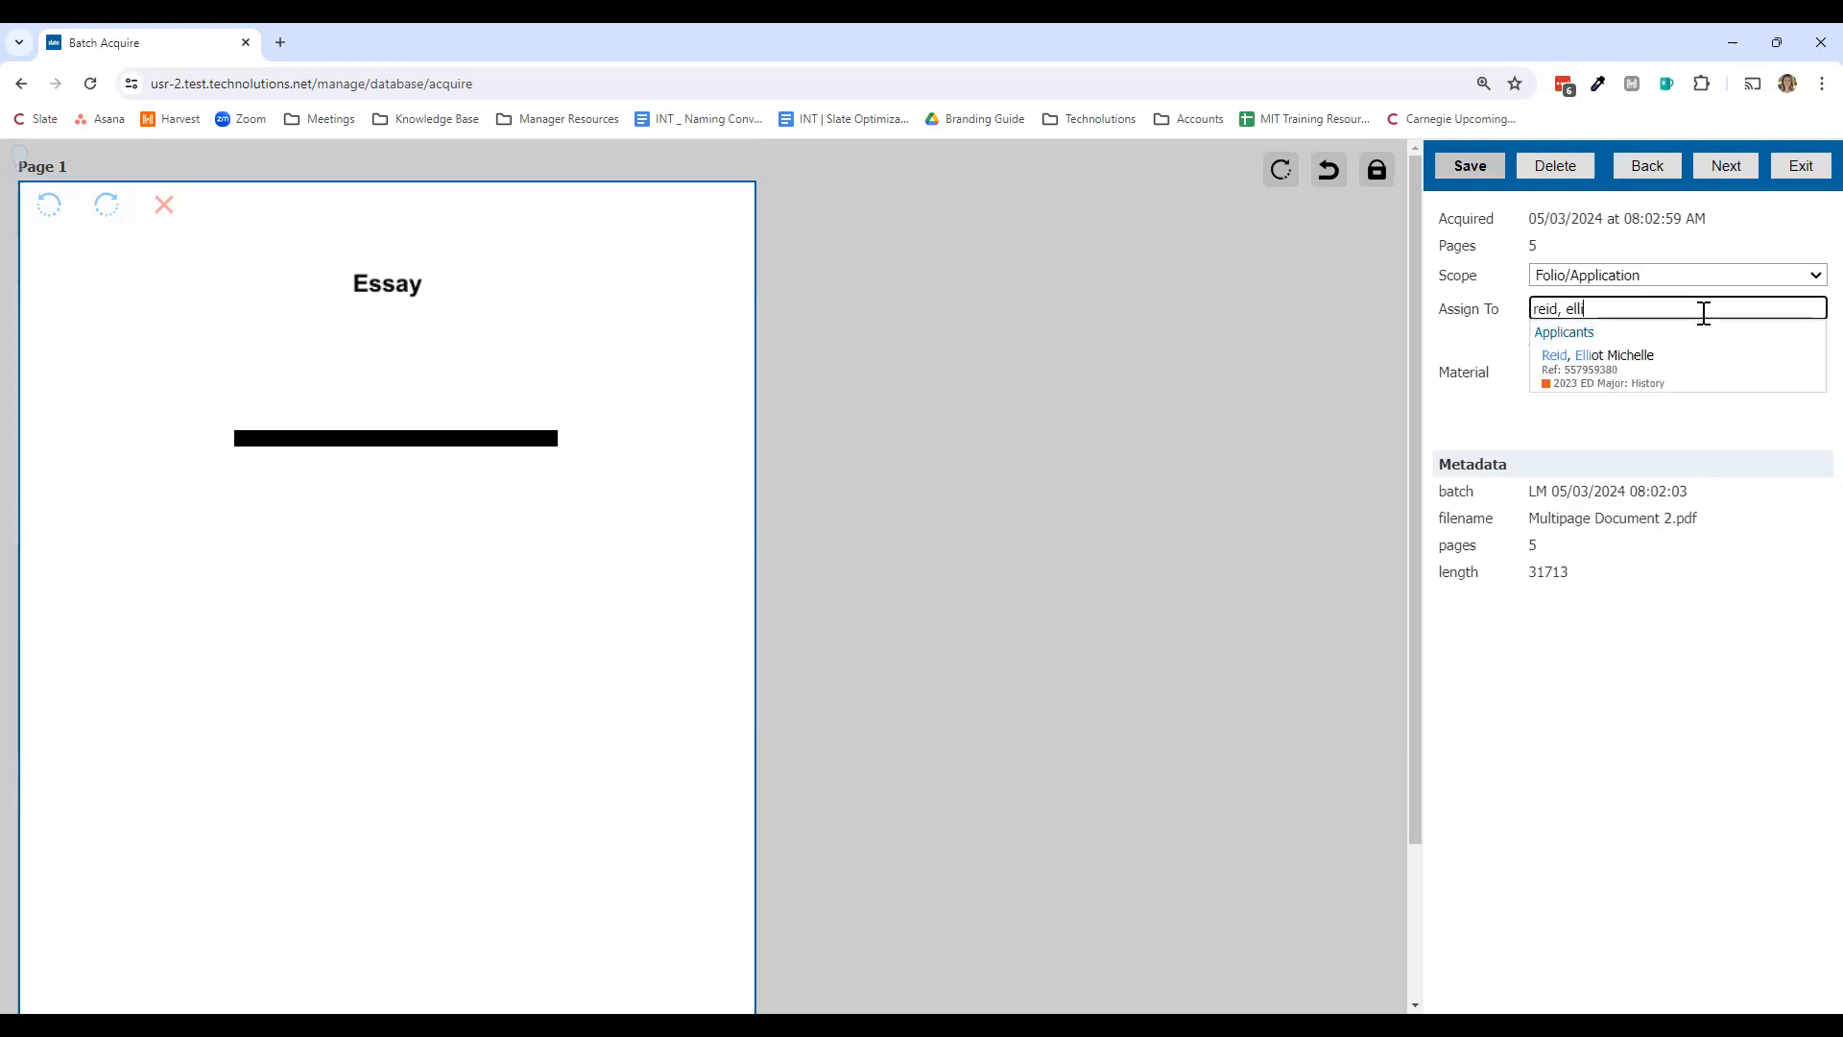
click(1701, 391)
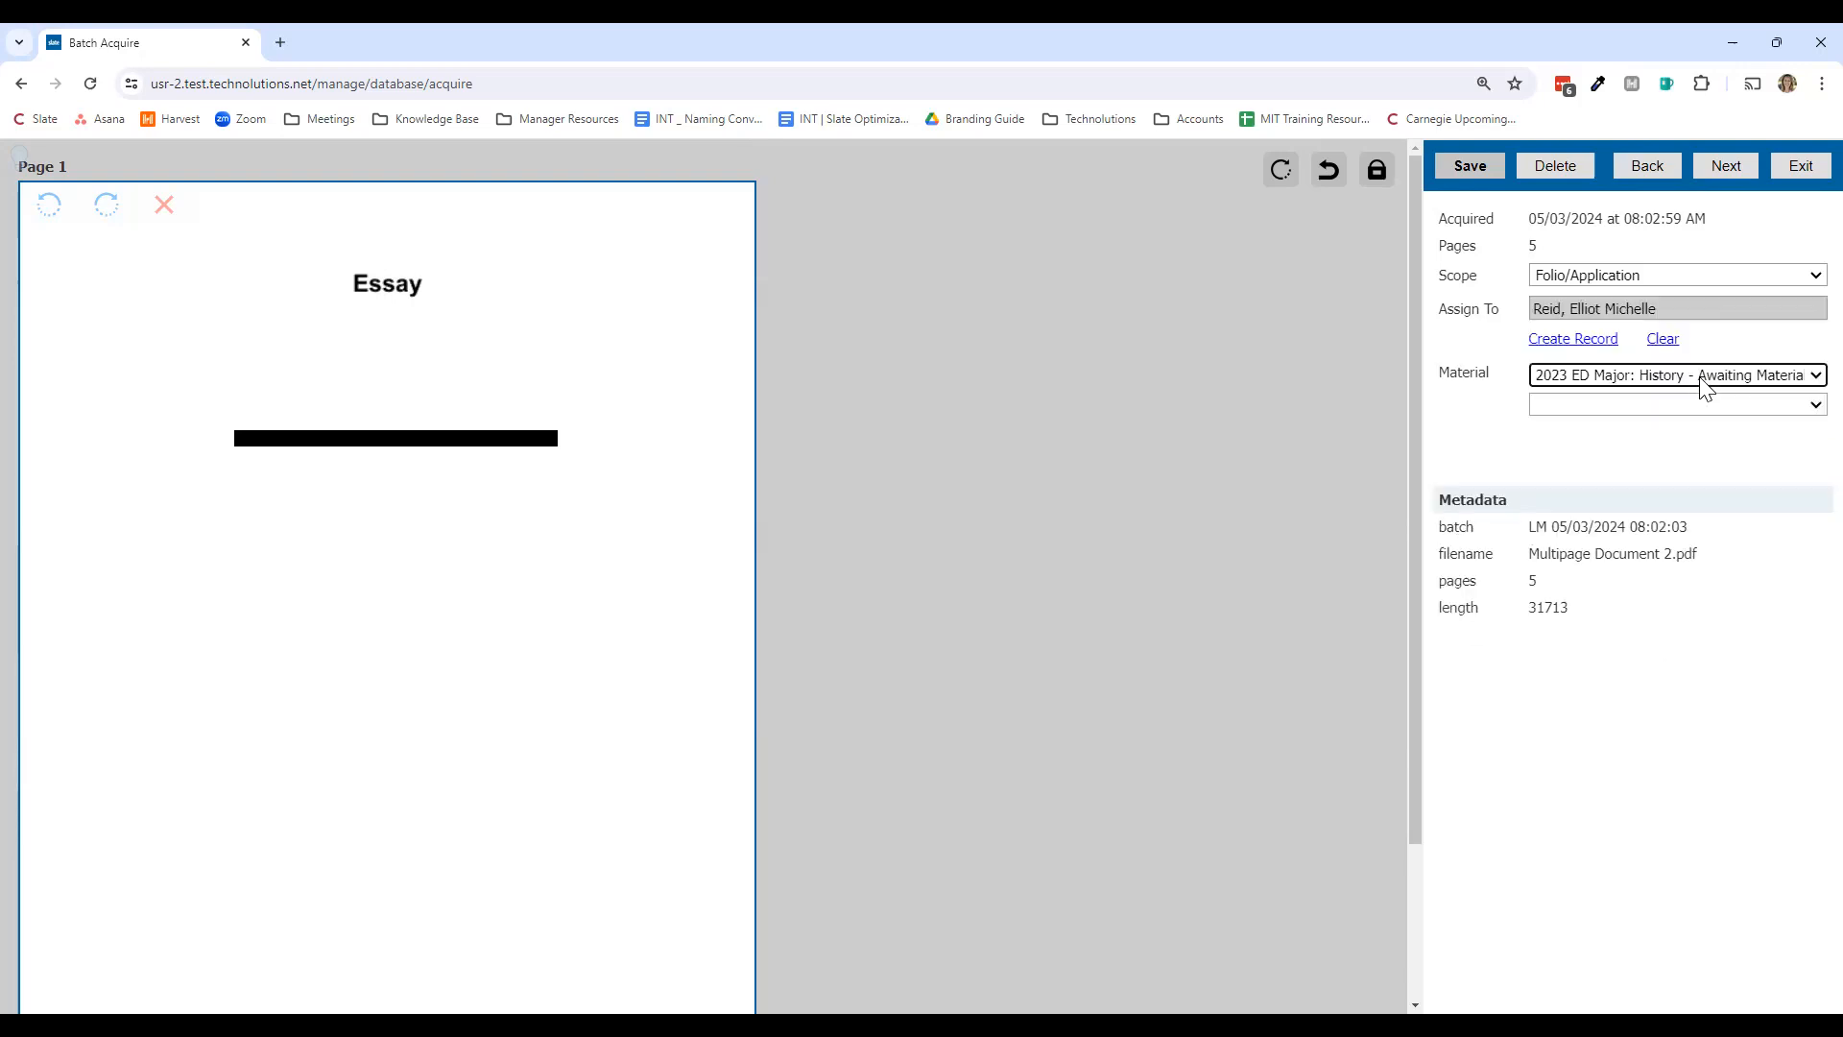
click(1576, 341)
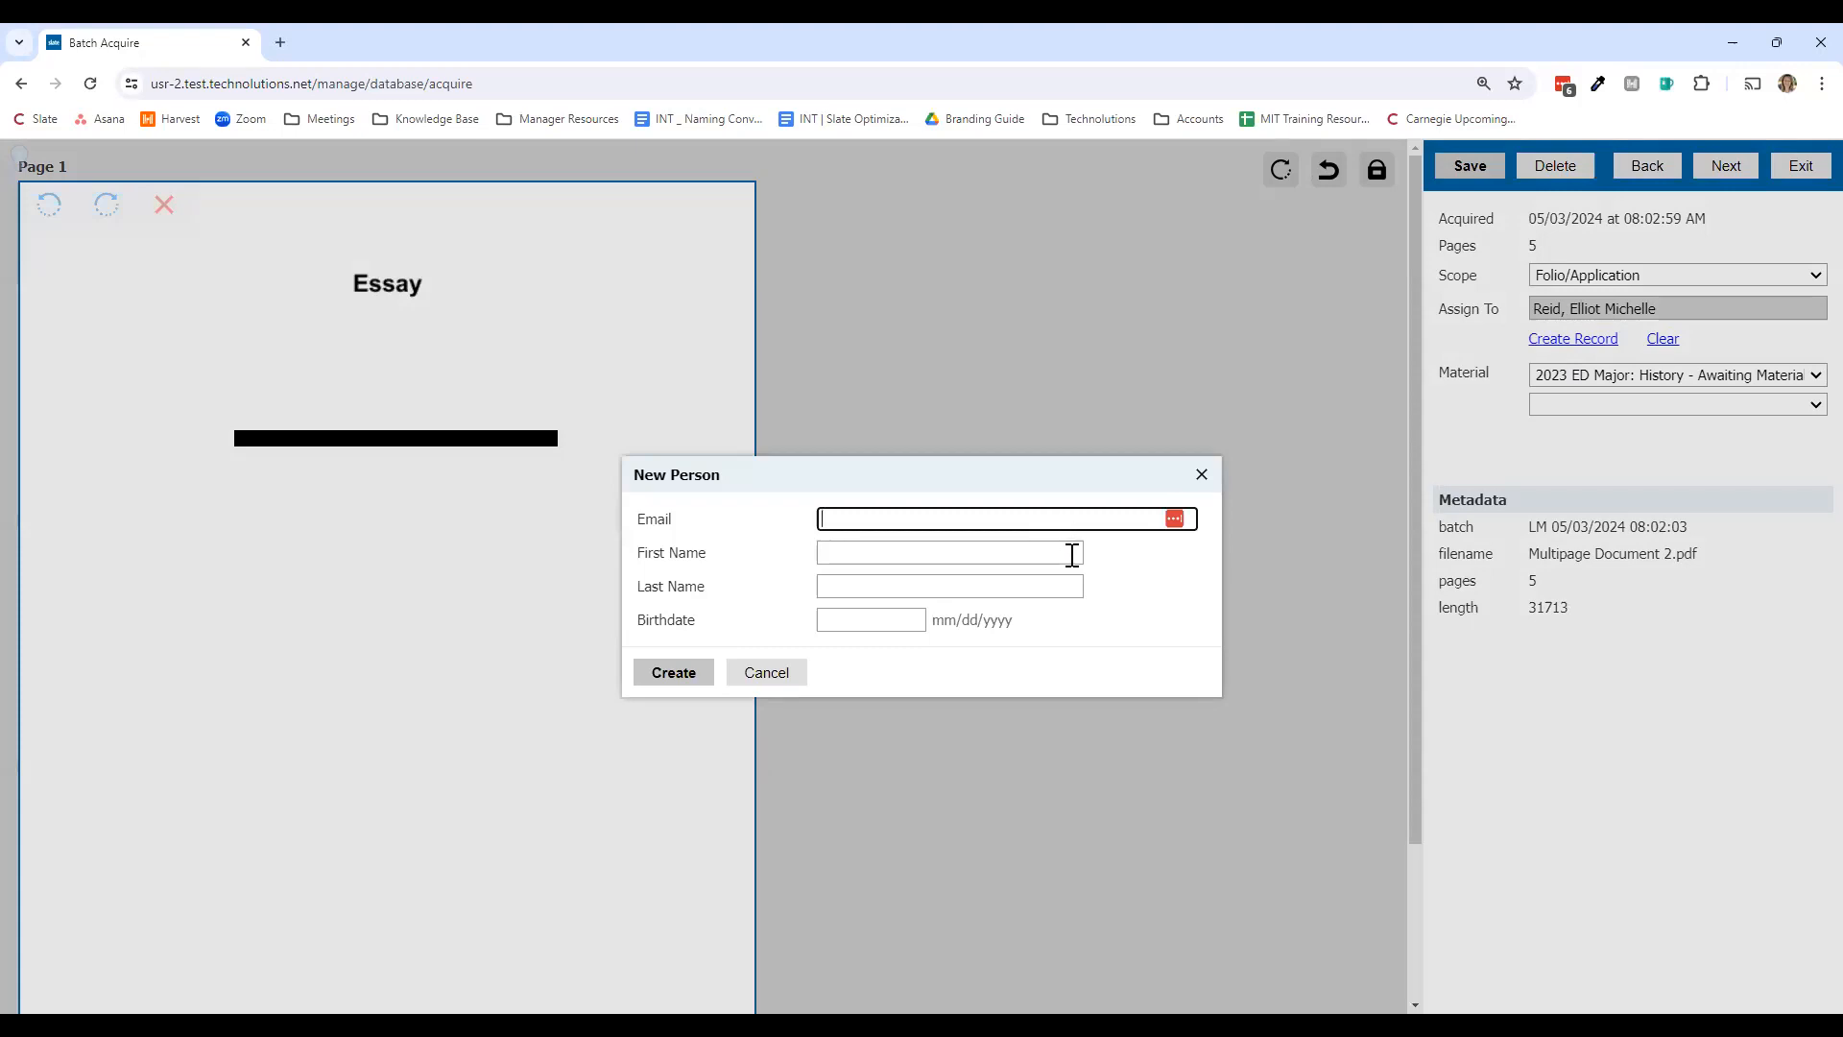
click(795, 679)
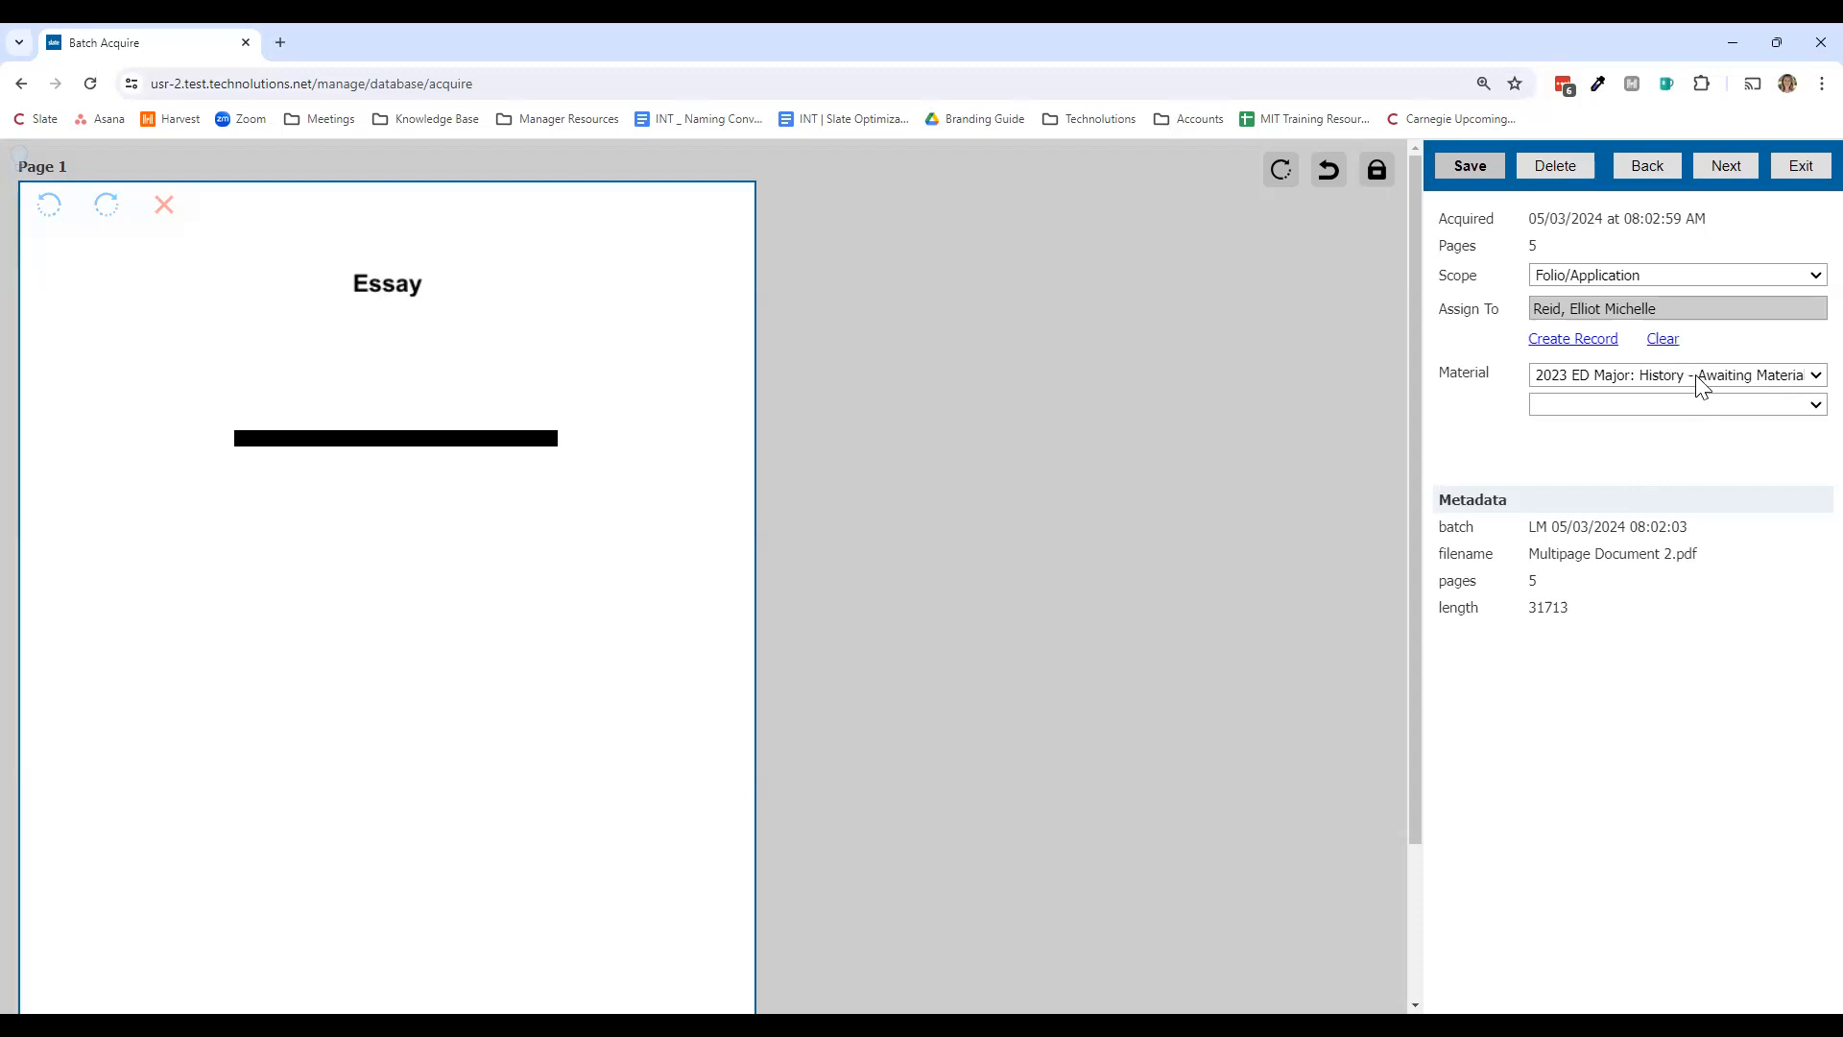
Step: Link the essay to the '2023 ED Major: History - Awaiting Materials' application and show the material types
click(1699, 382)
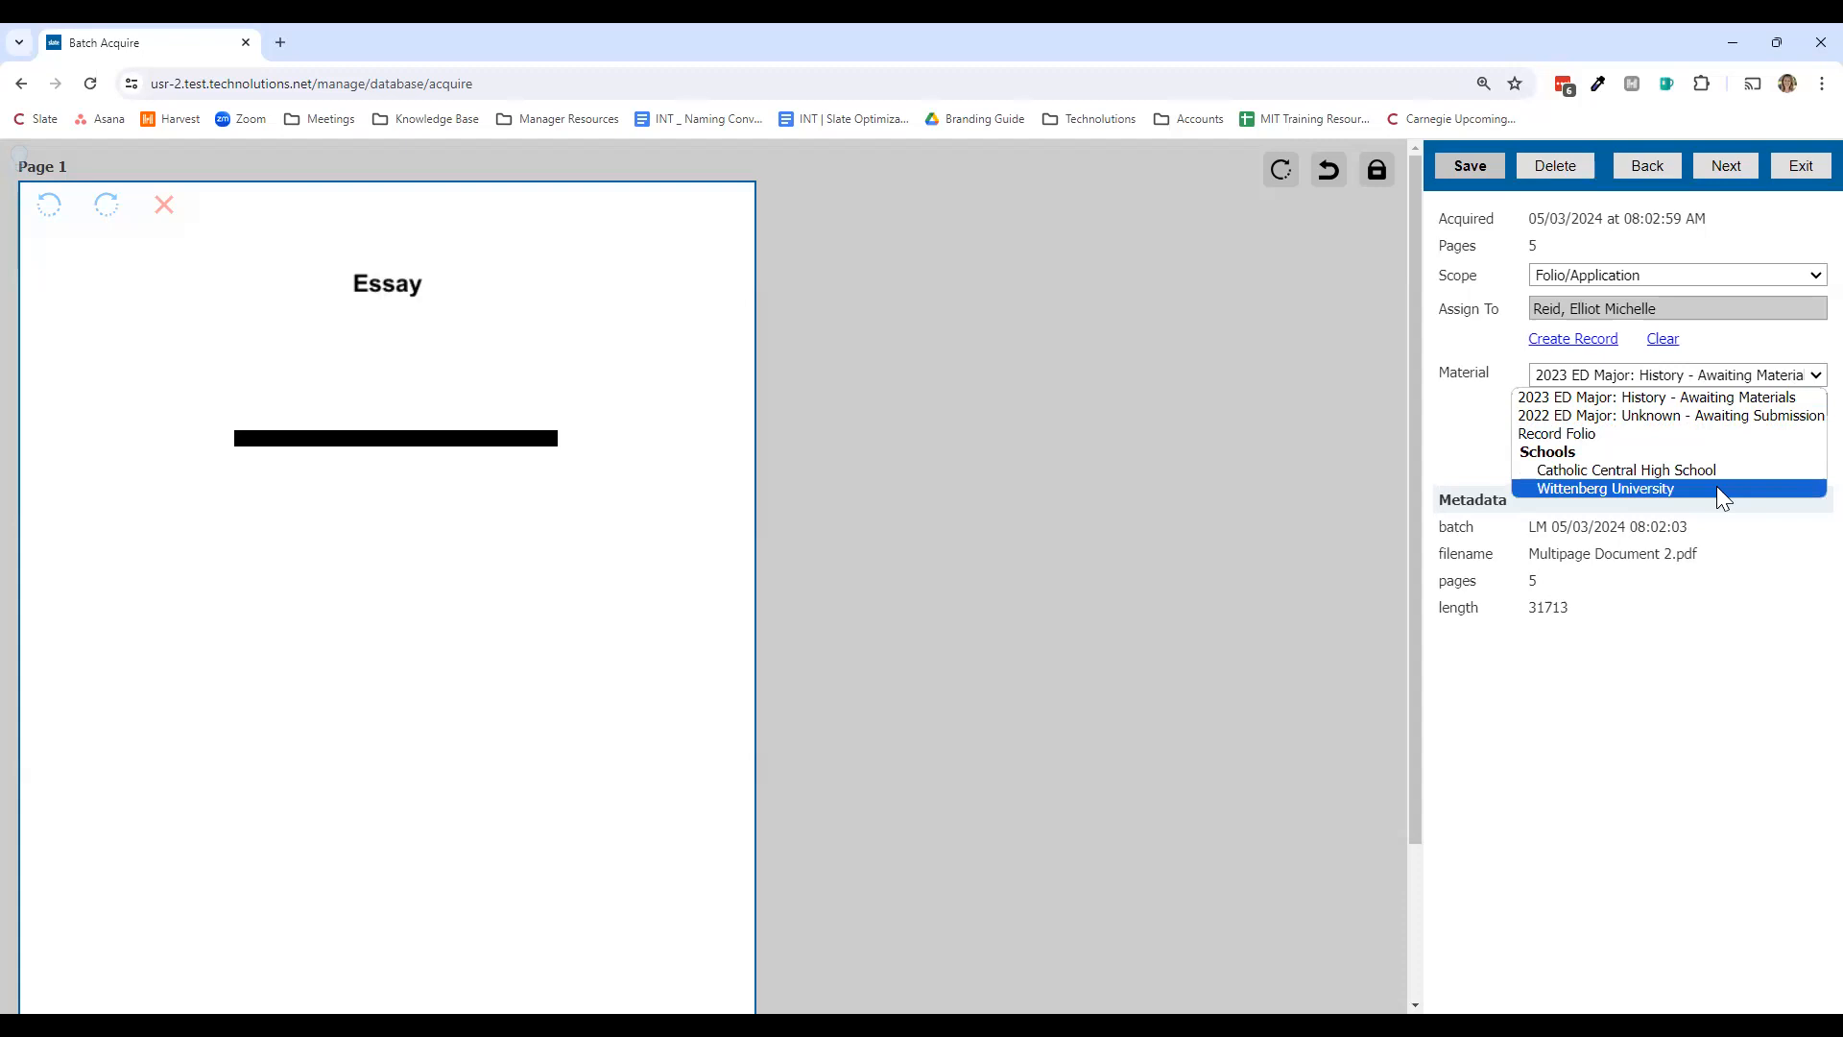
click(1774, 398)
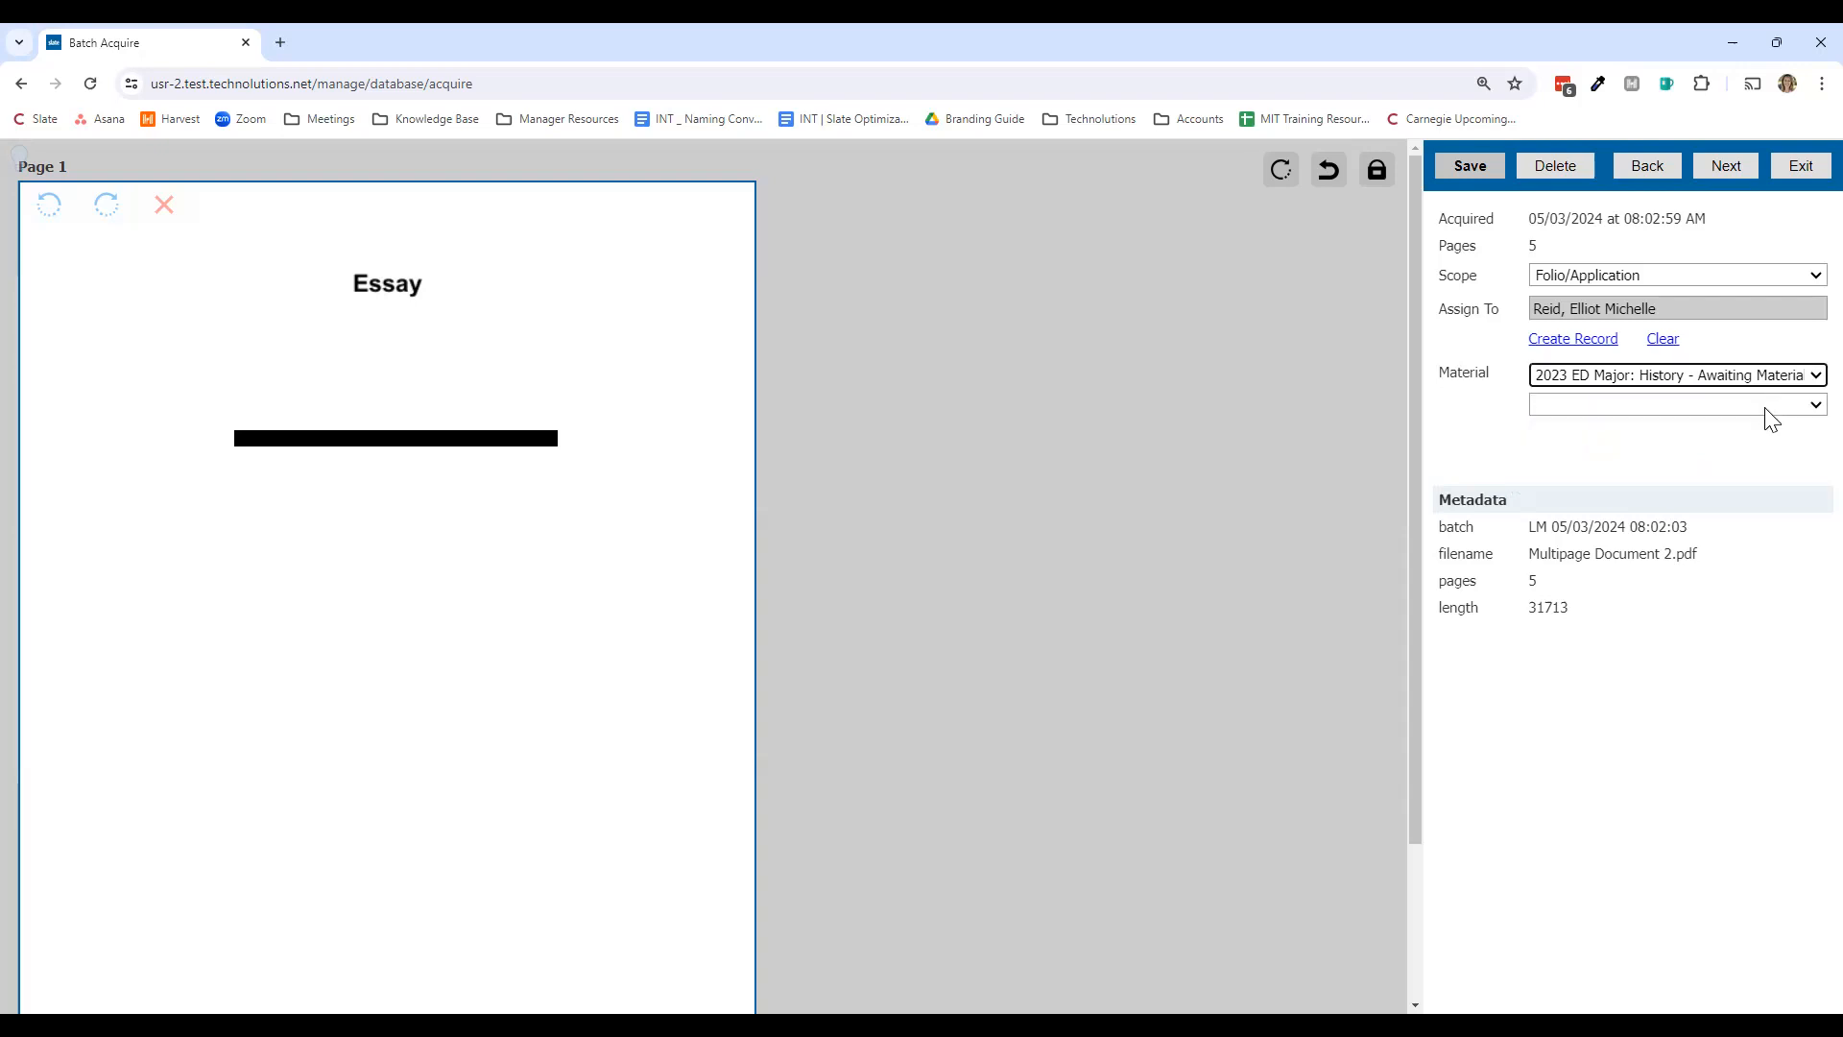
click(1771, 419)
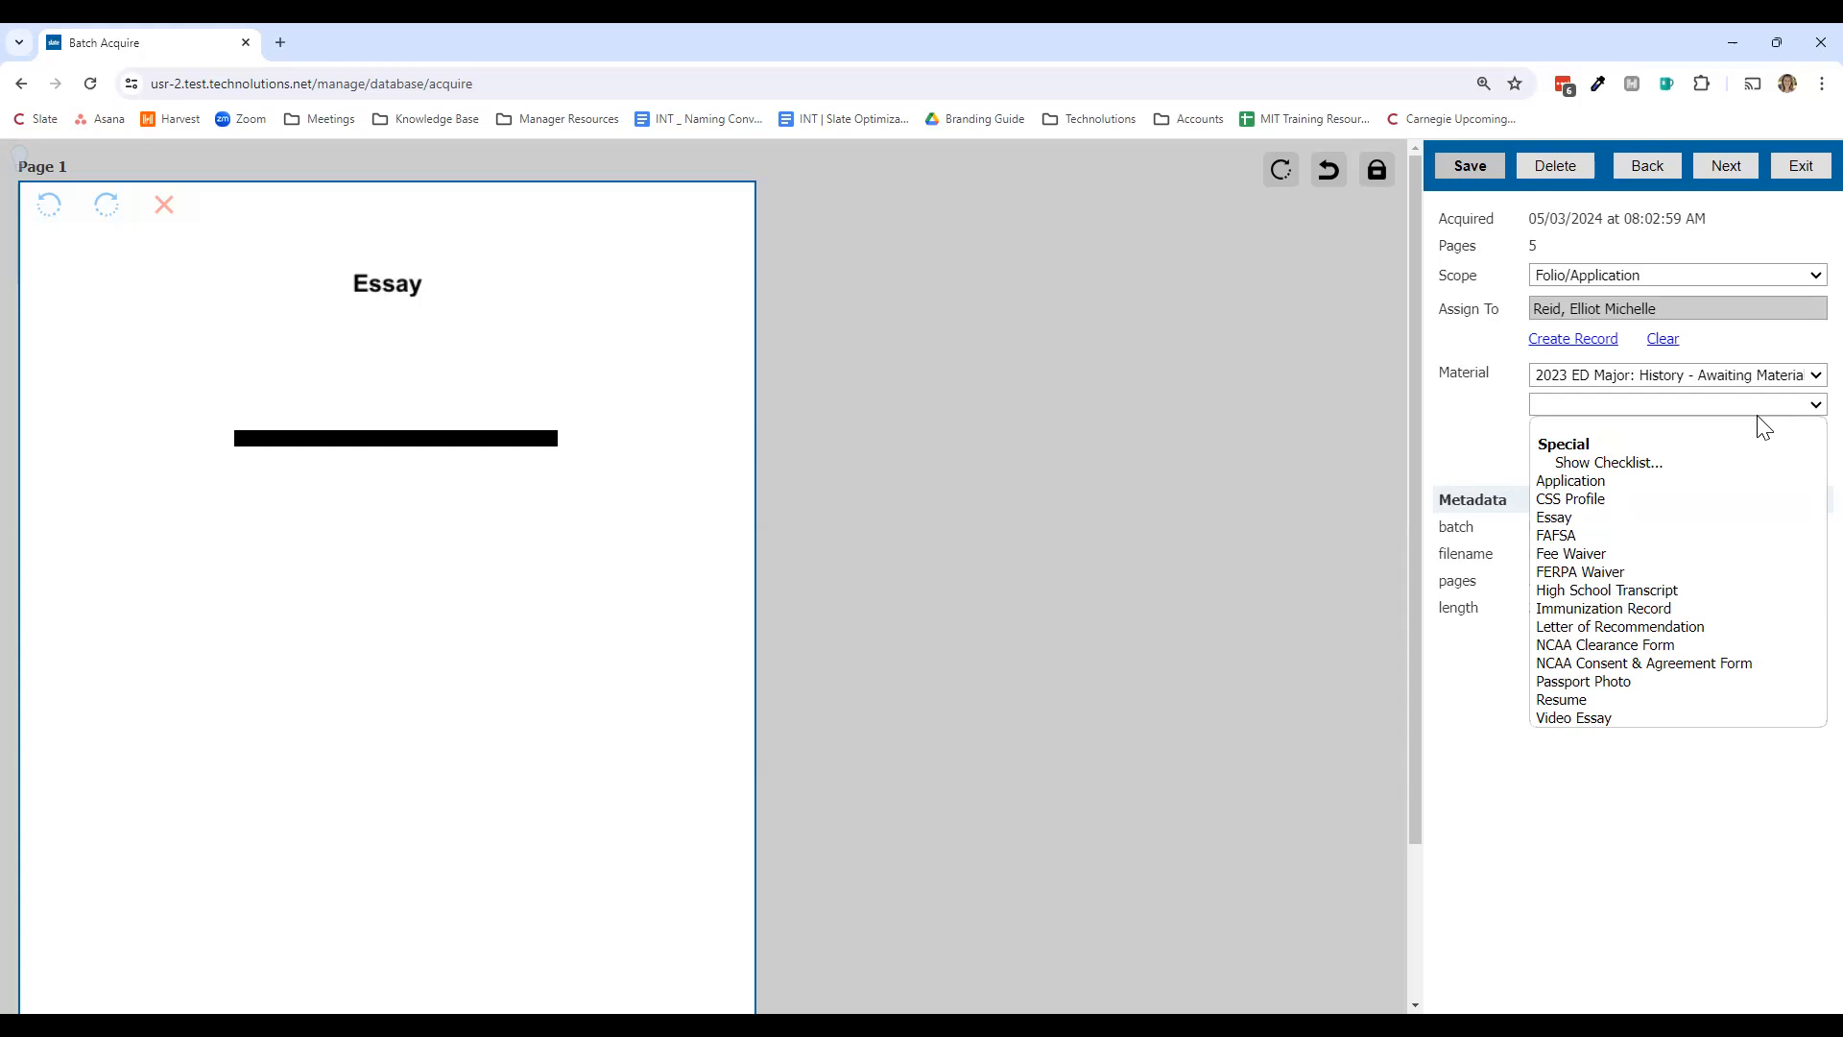
Step: Mark the essay page as an Essay material with memo 'Slate Demo Series Example'
click(1630, 516)
click(1621, 437)
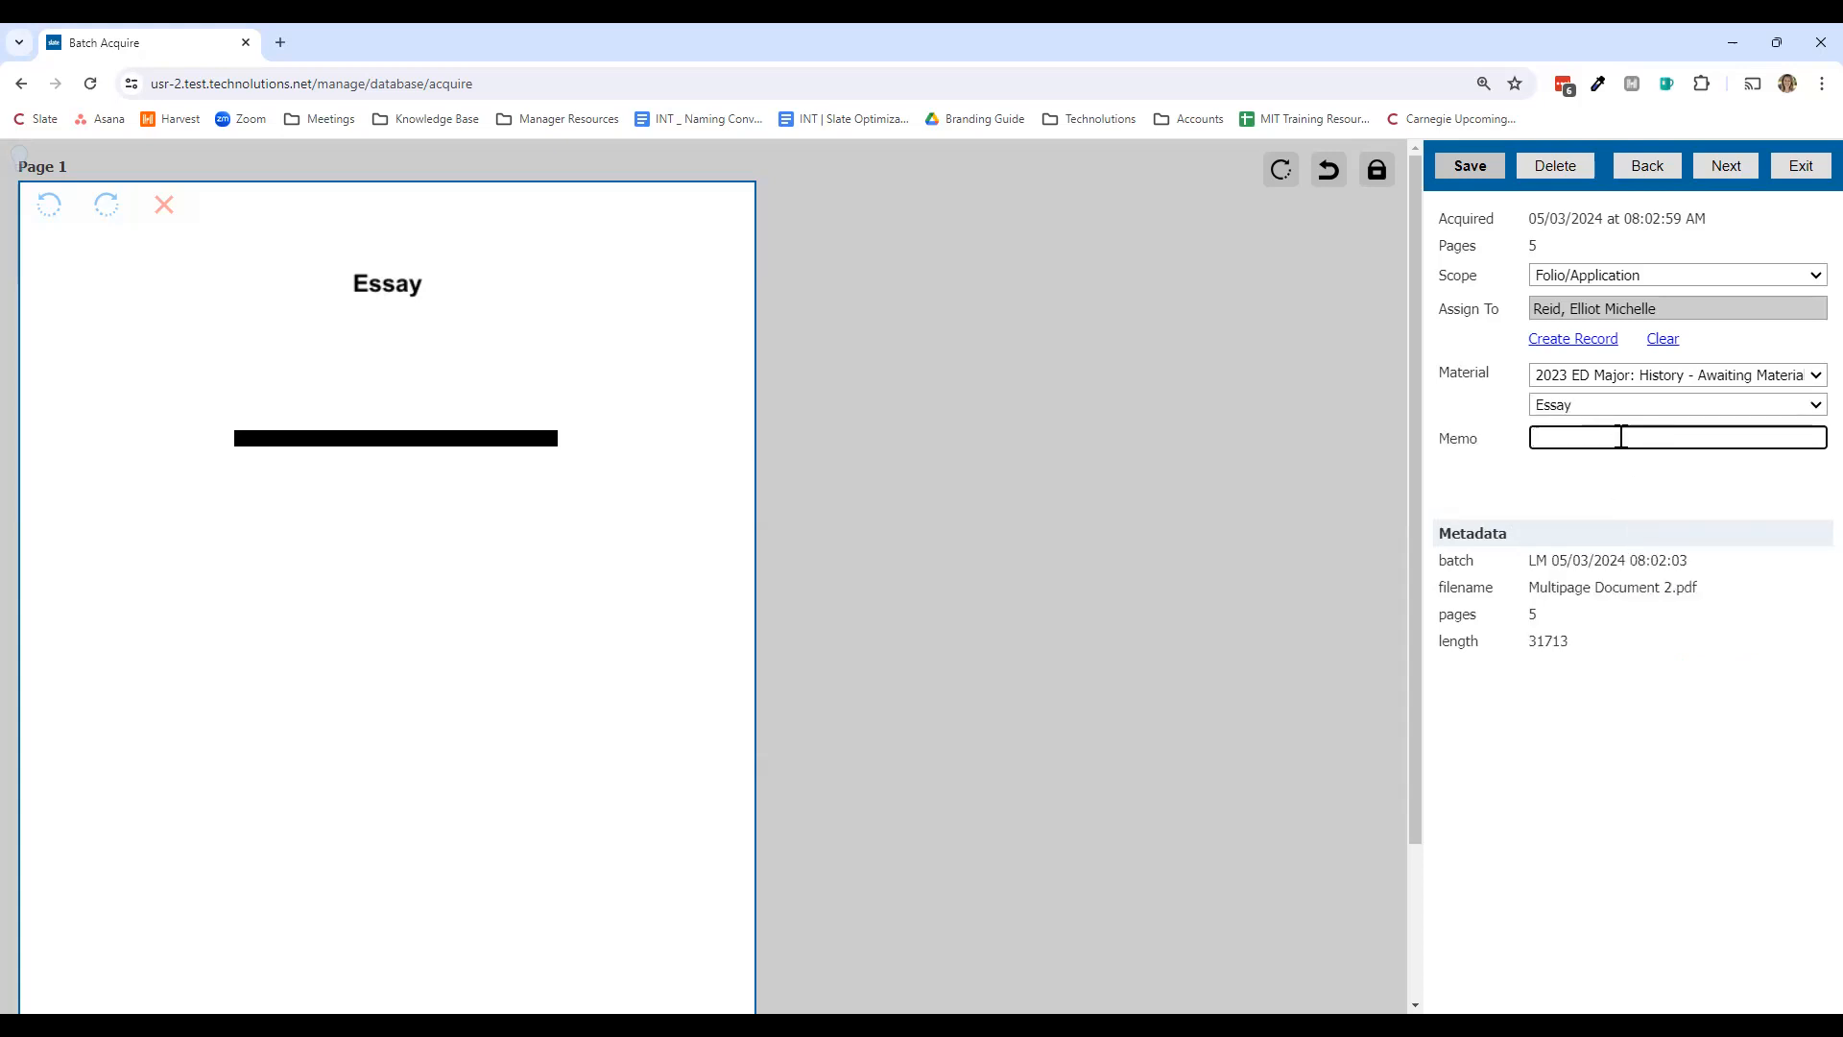
text(Slate )
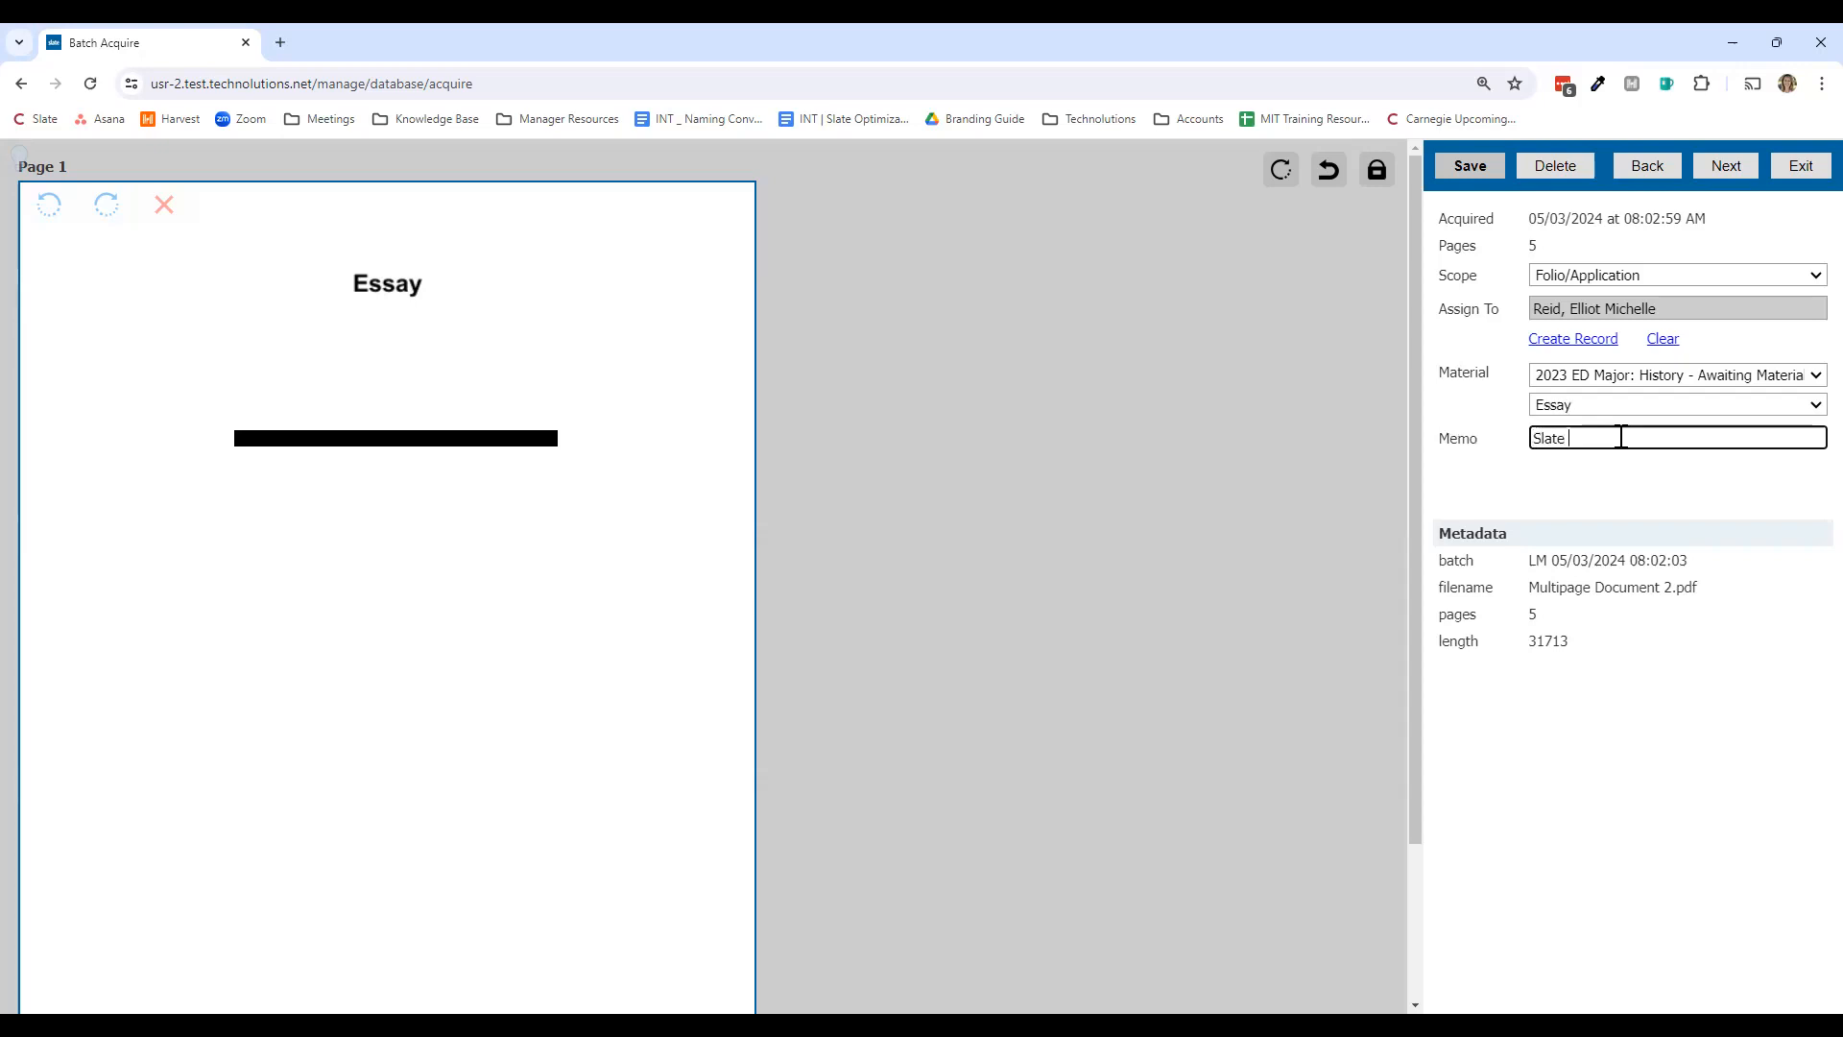
text(Demo Series Example)
Step: Save the Essay assignment, begin assigning the Resume, then exit to the Batch Acquire list
click(1491, 169)
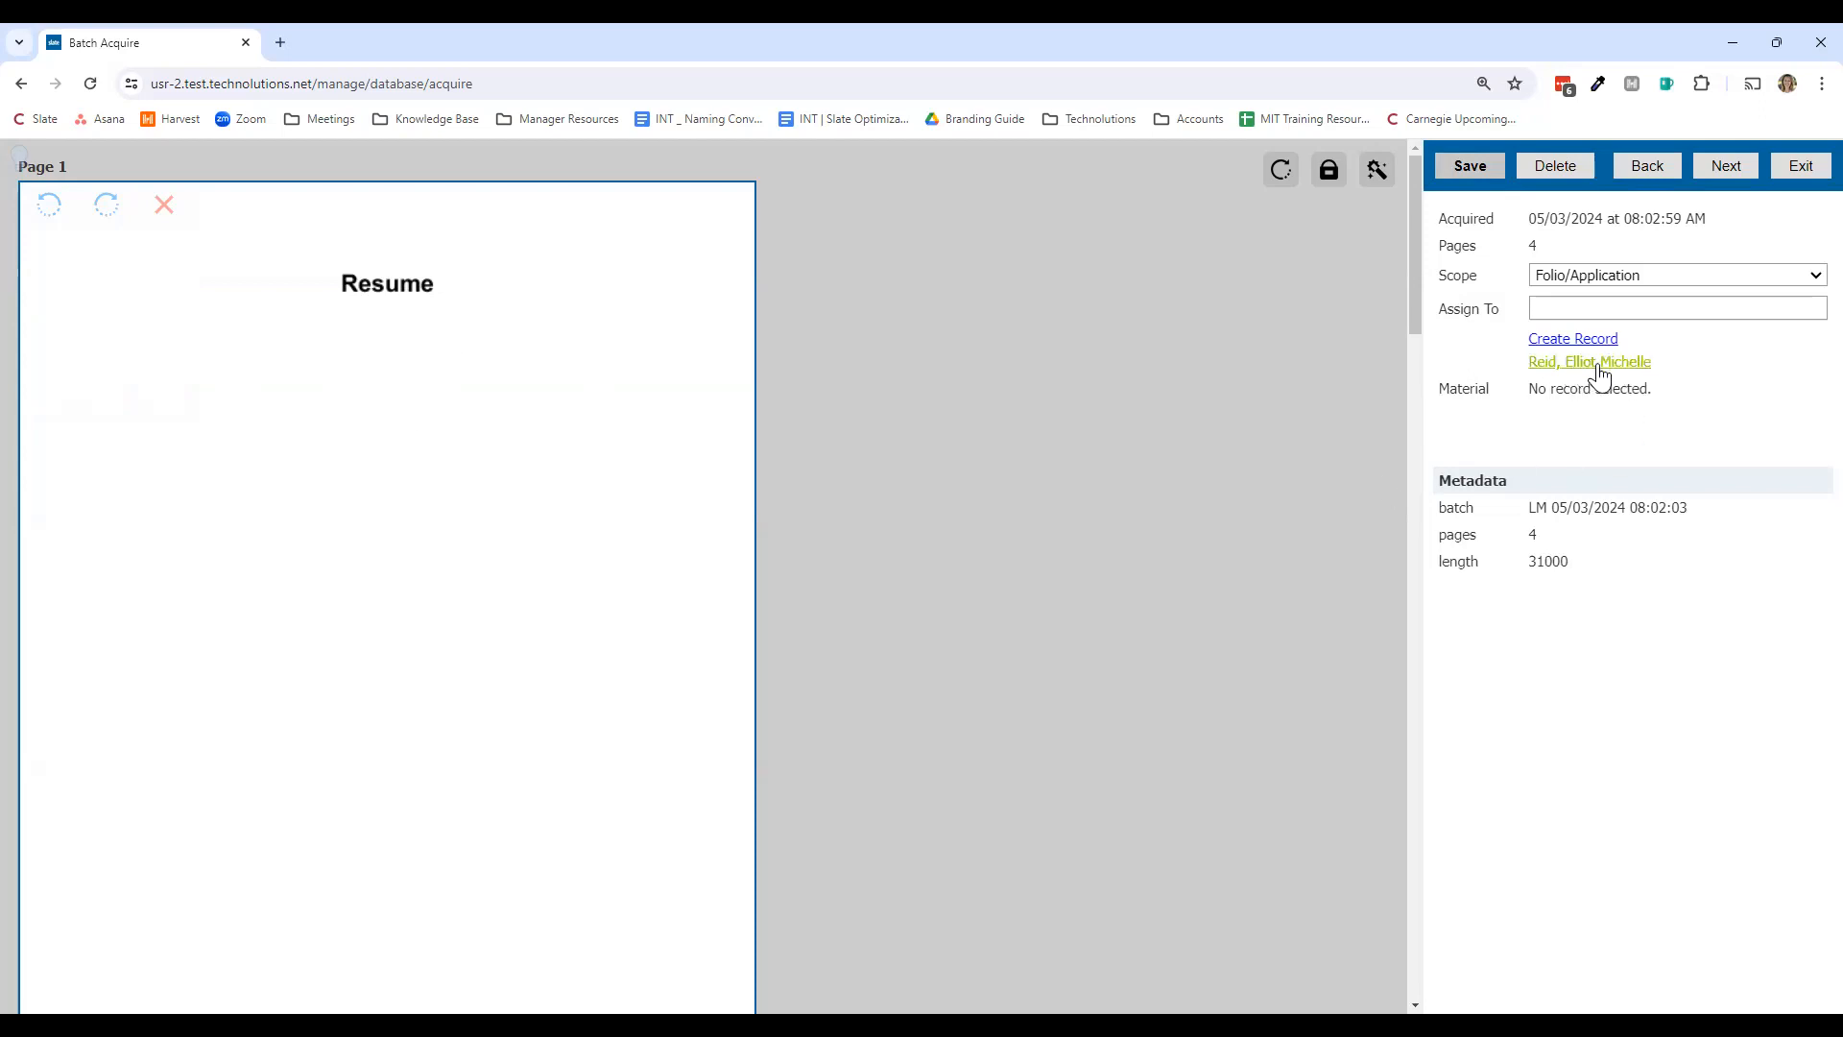
click(1602, 307)
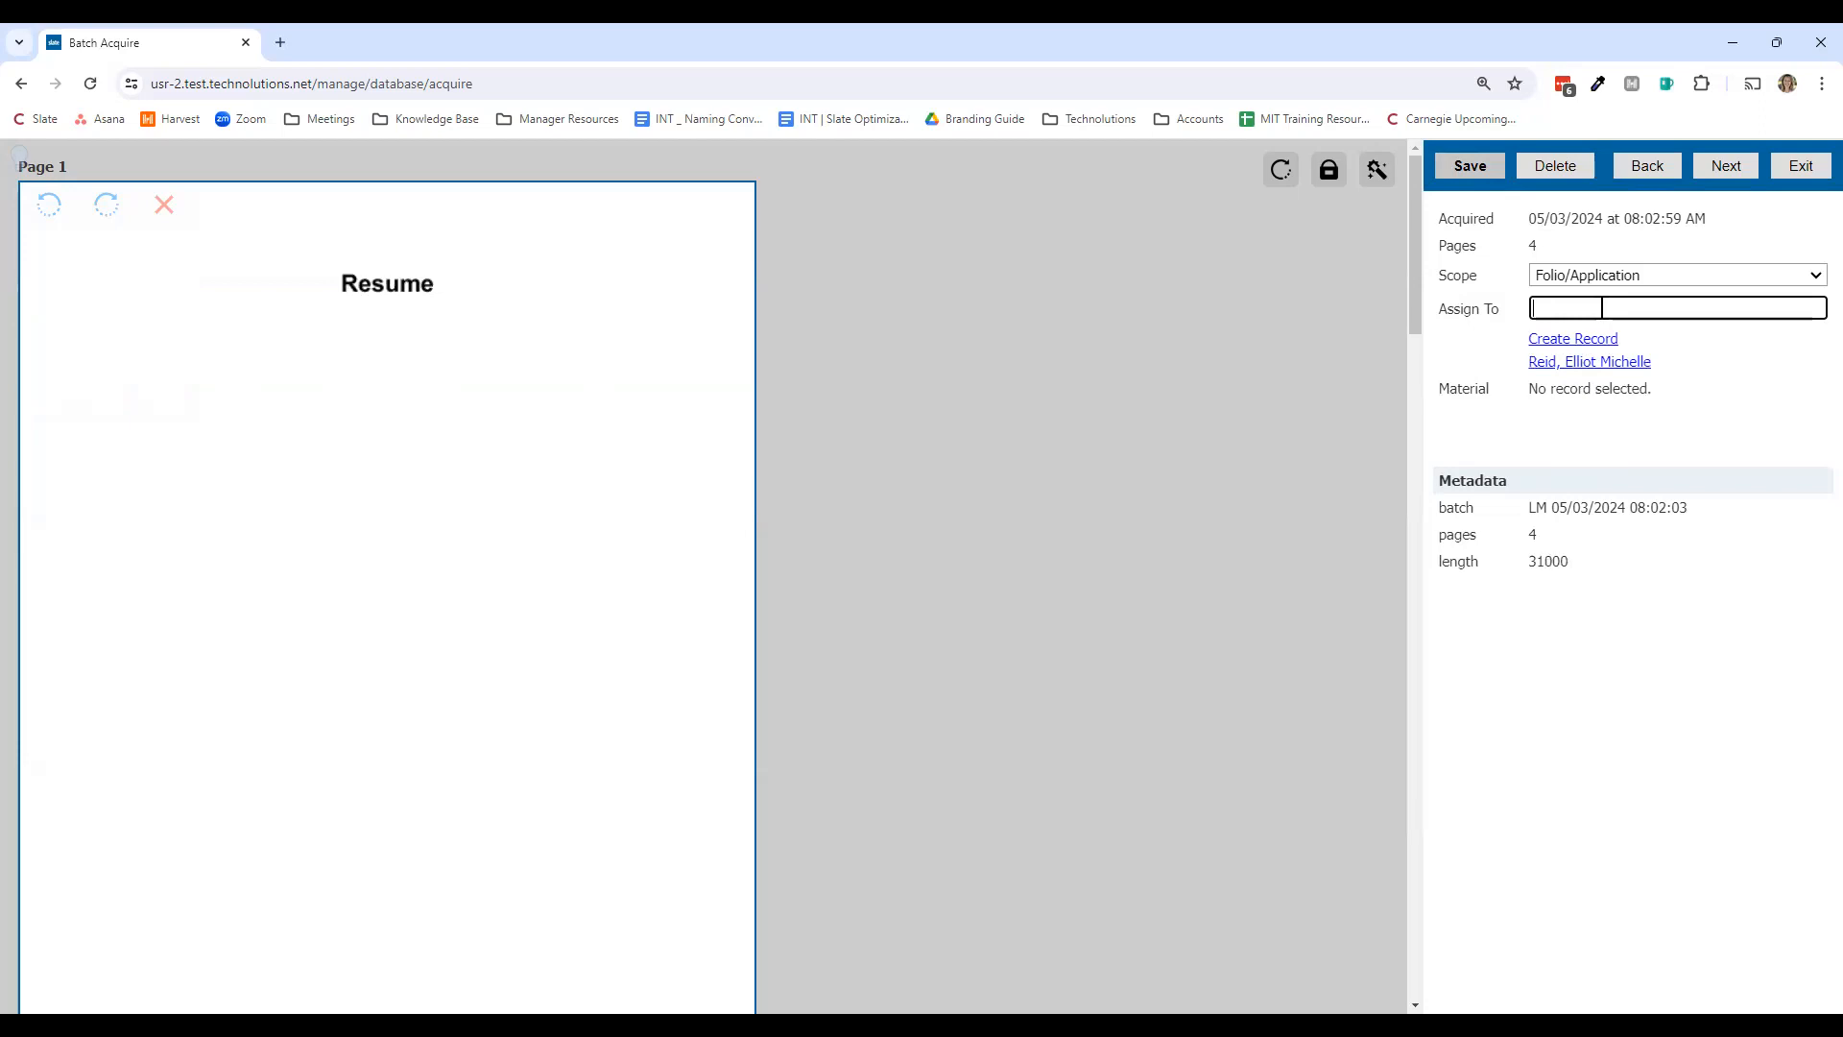
click(1787, 170)
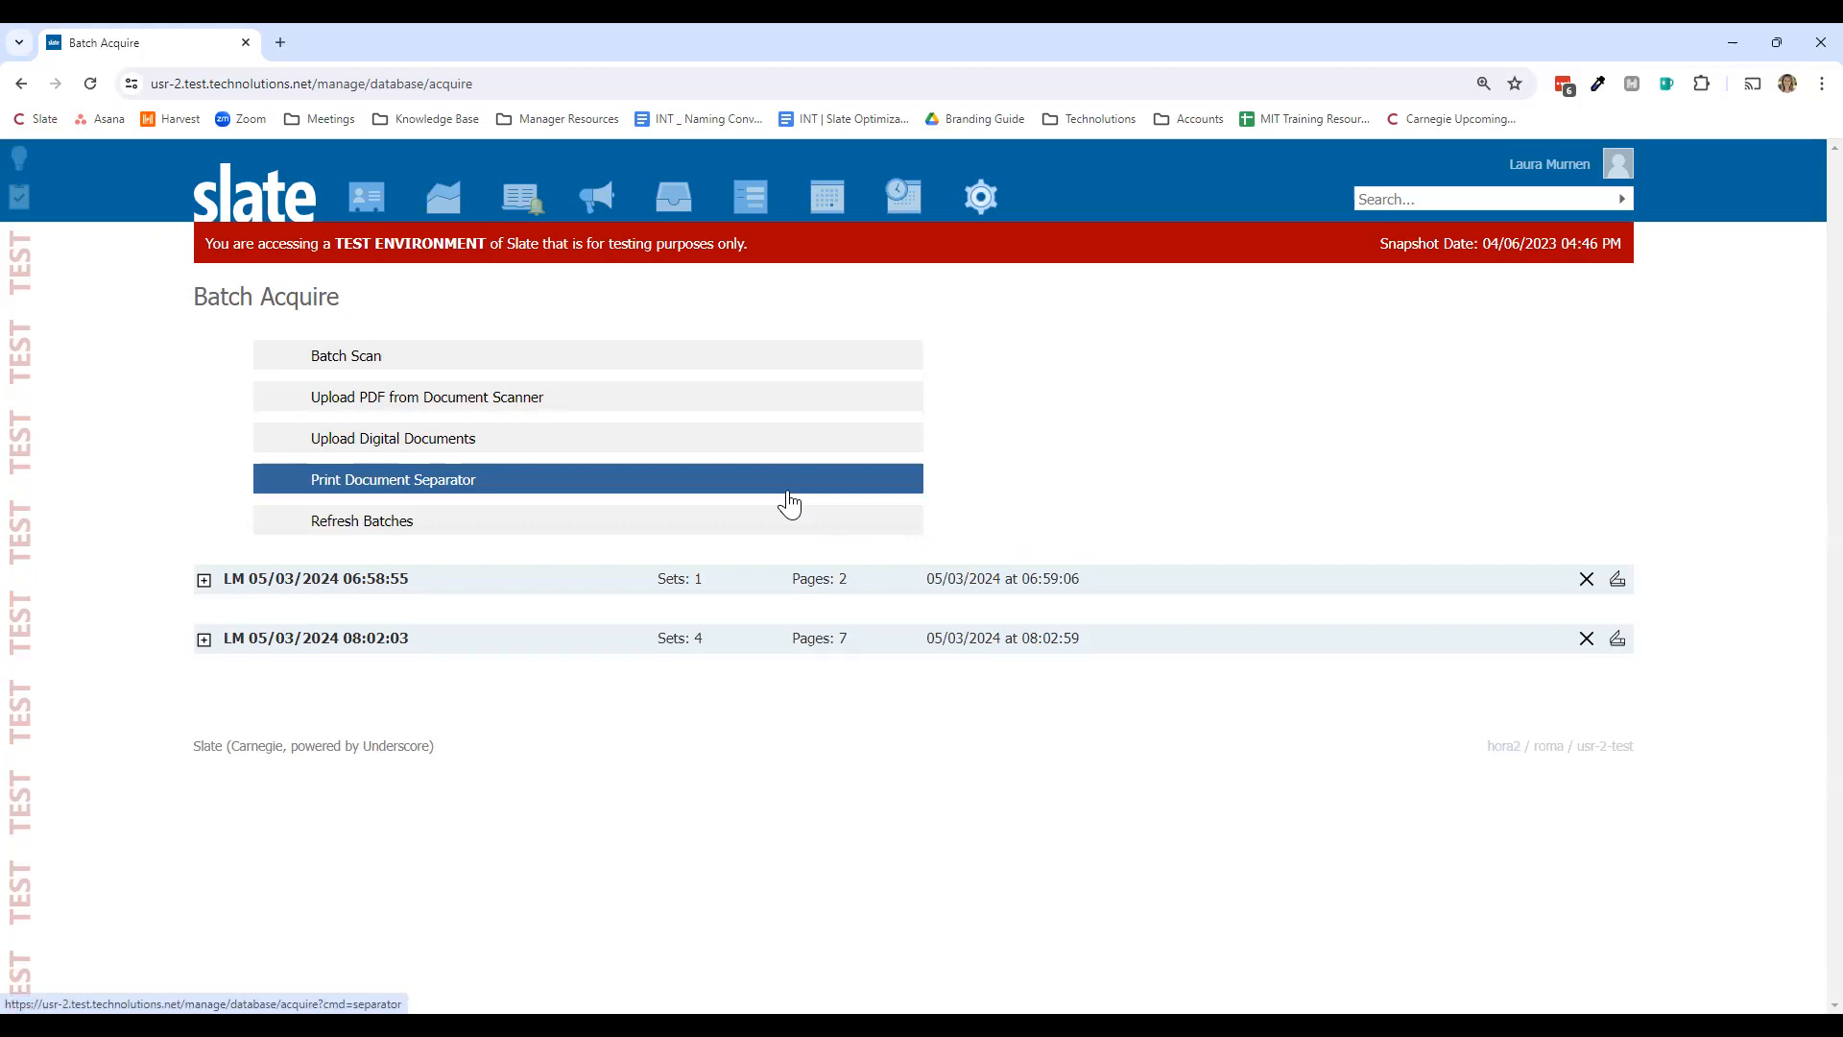
Step: Open a Next Document separator sheet in a new tab, then refresh the Batch Acquire batches
click(789, 501)
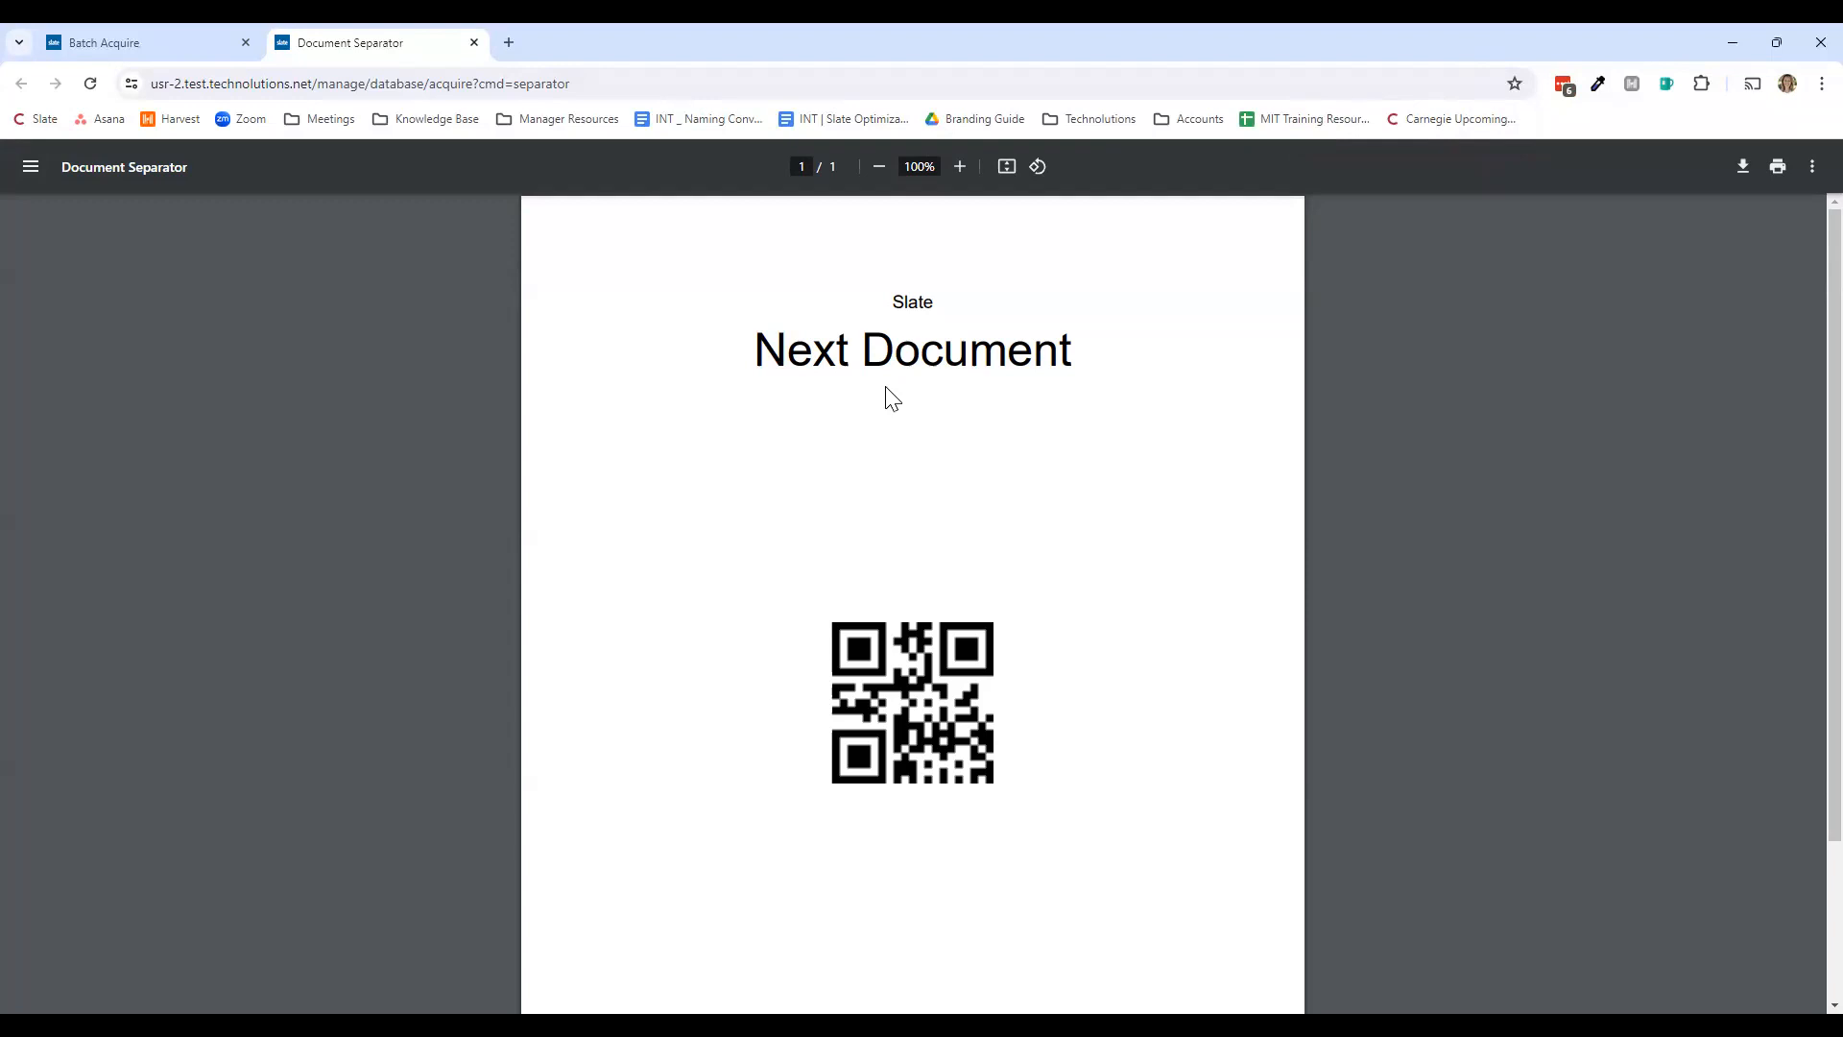
click(170, 43)
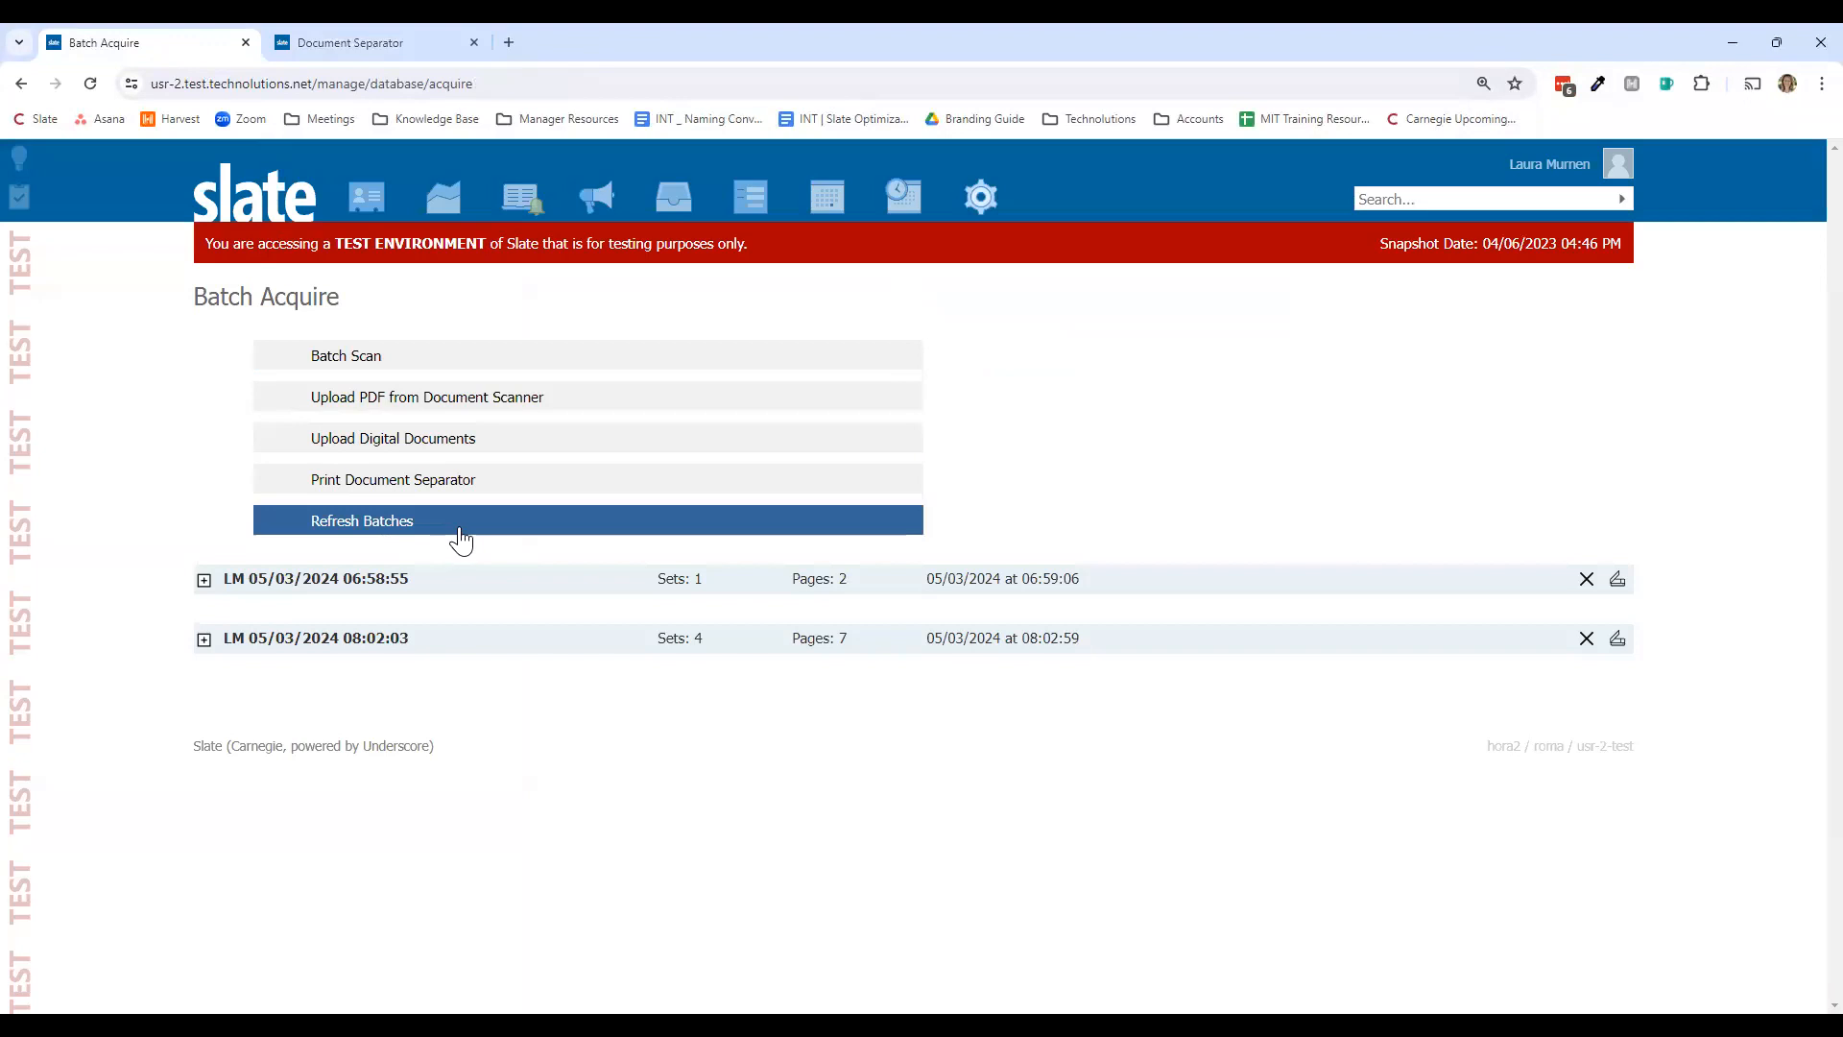
click(461, 537)
mouse_move(377, 218)
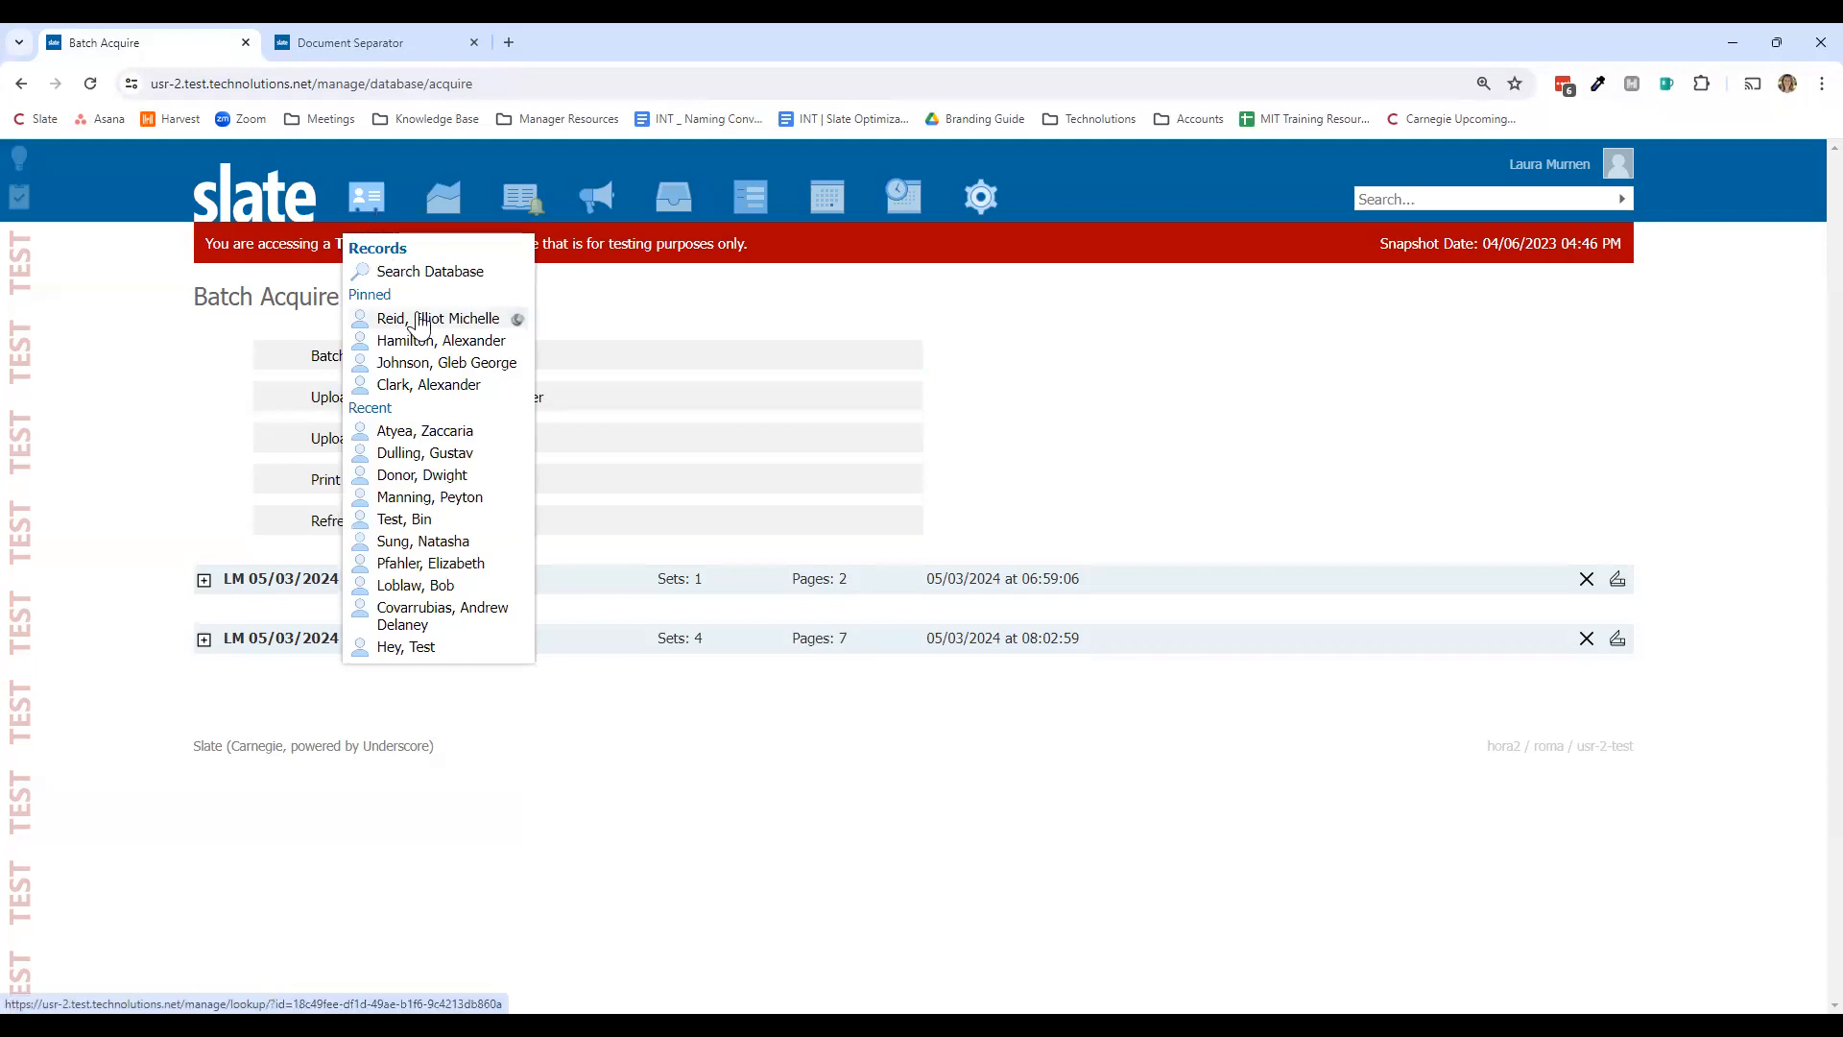
Step: Open the pinned applicant's 2023 ED Major: History application and scroll to its Materials list
click(418, 321)
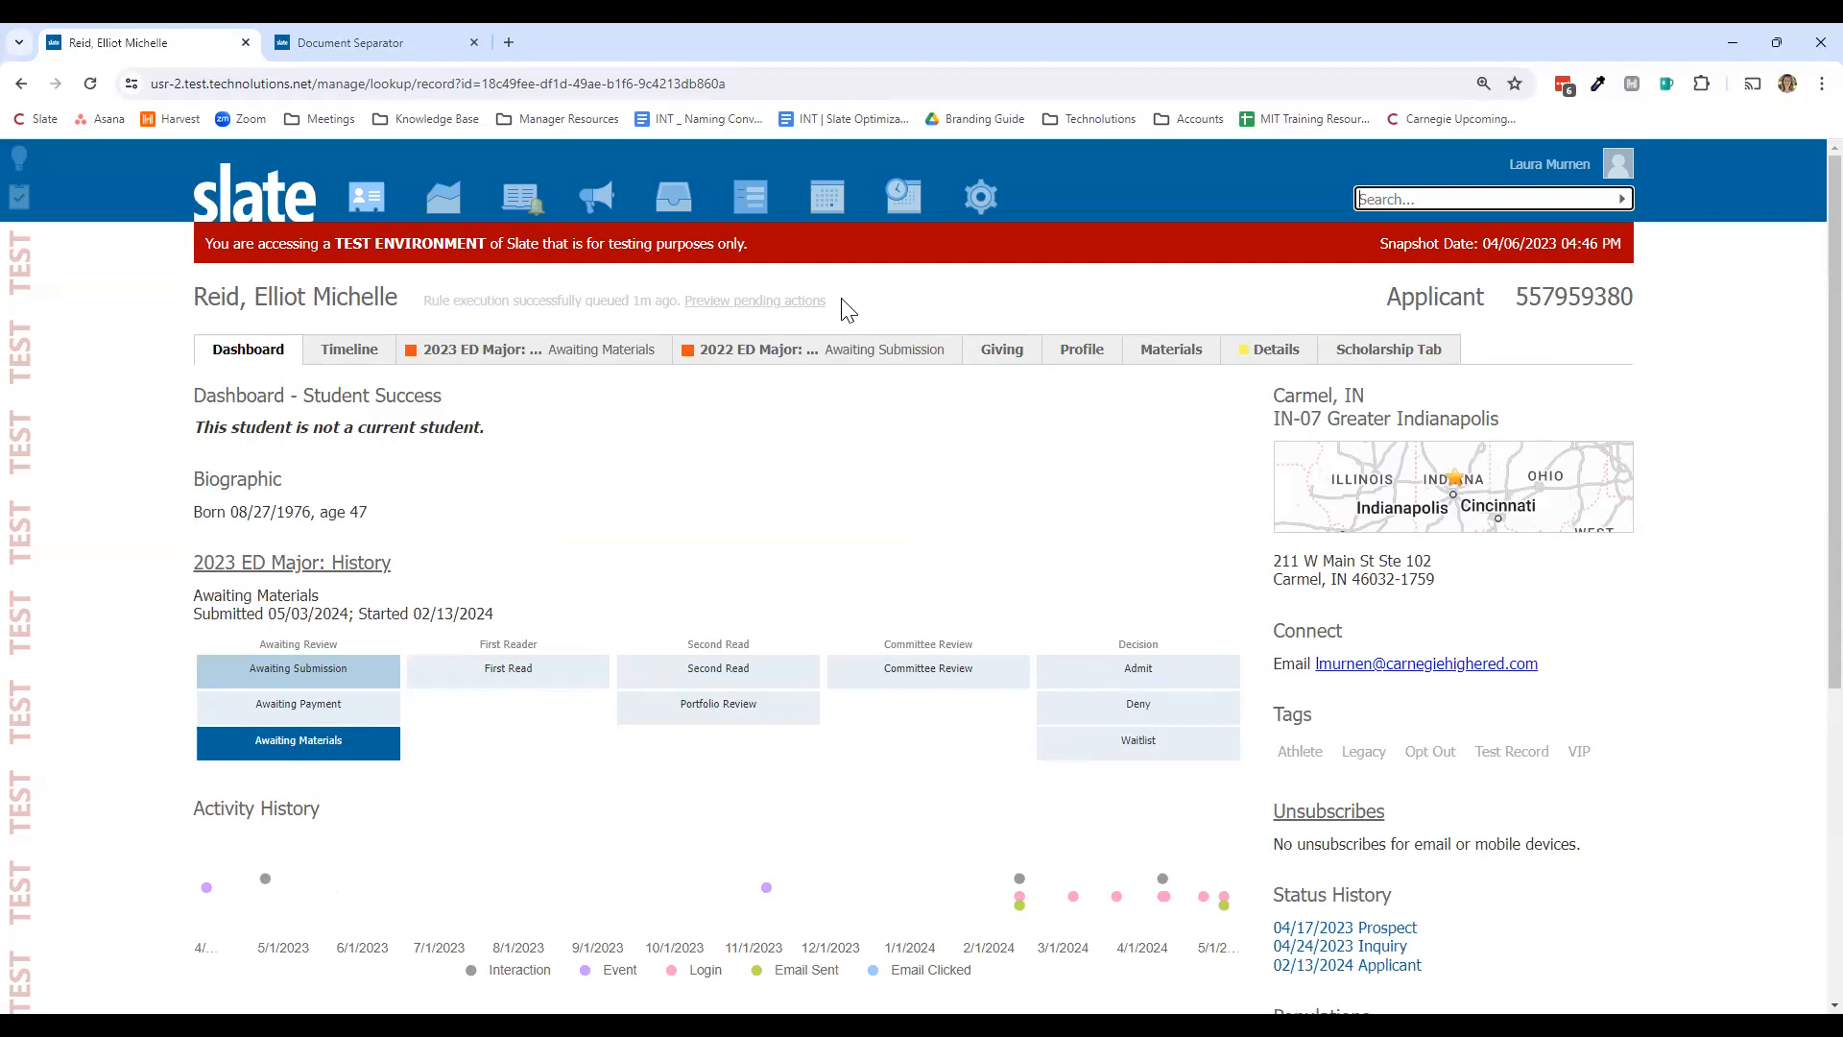
click(589, 364)
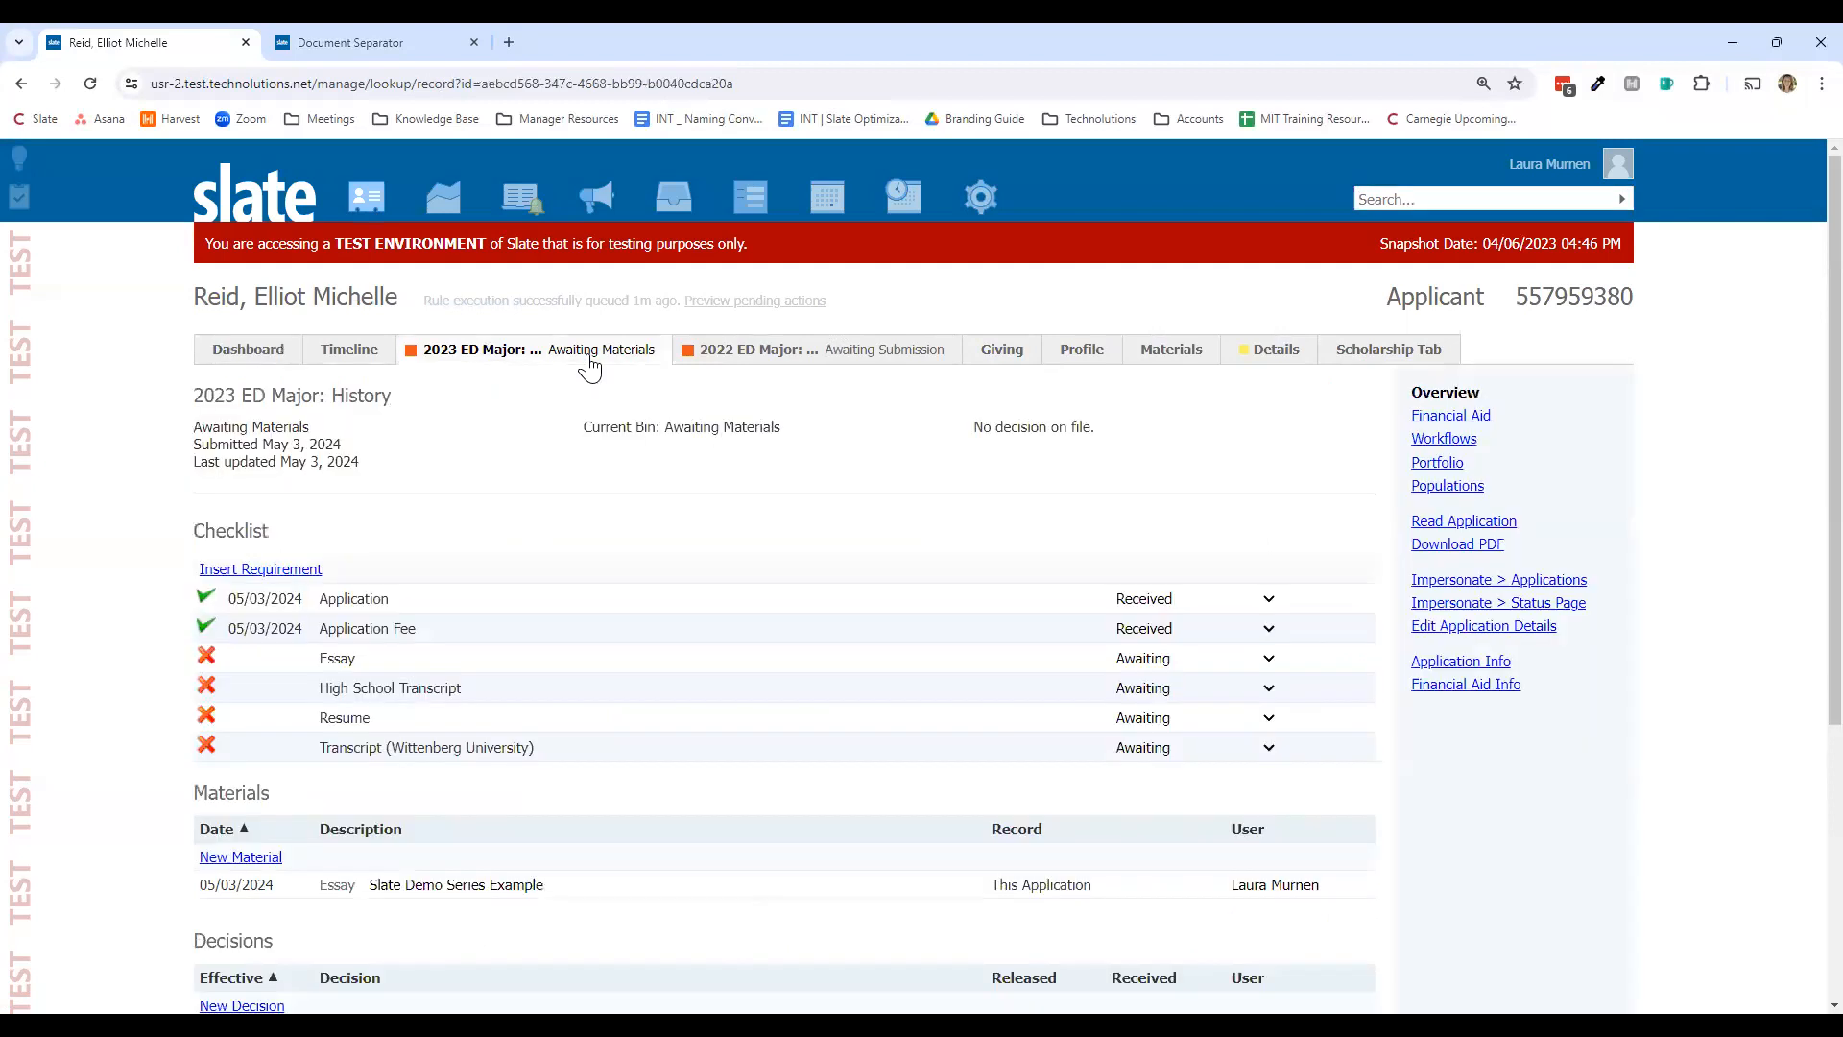
scroll(506, 481, down, 2)
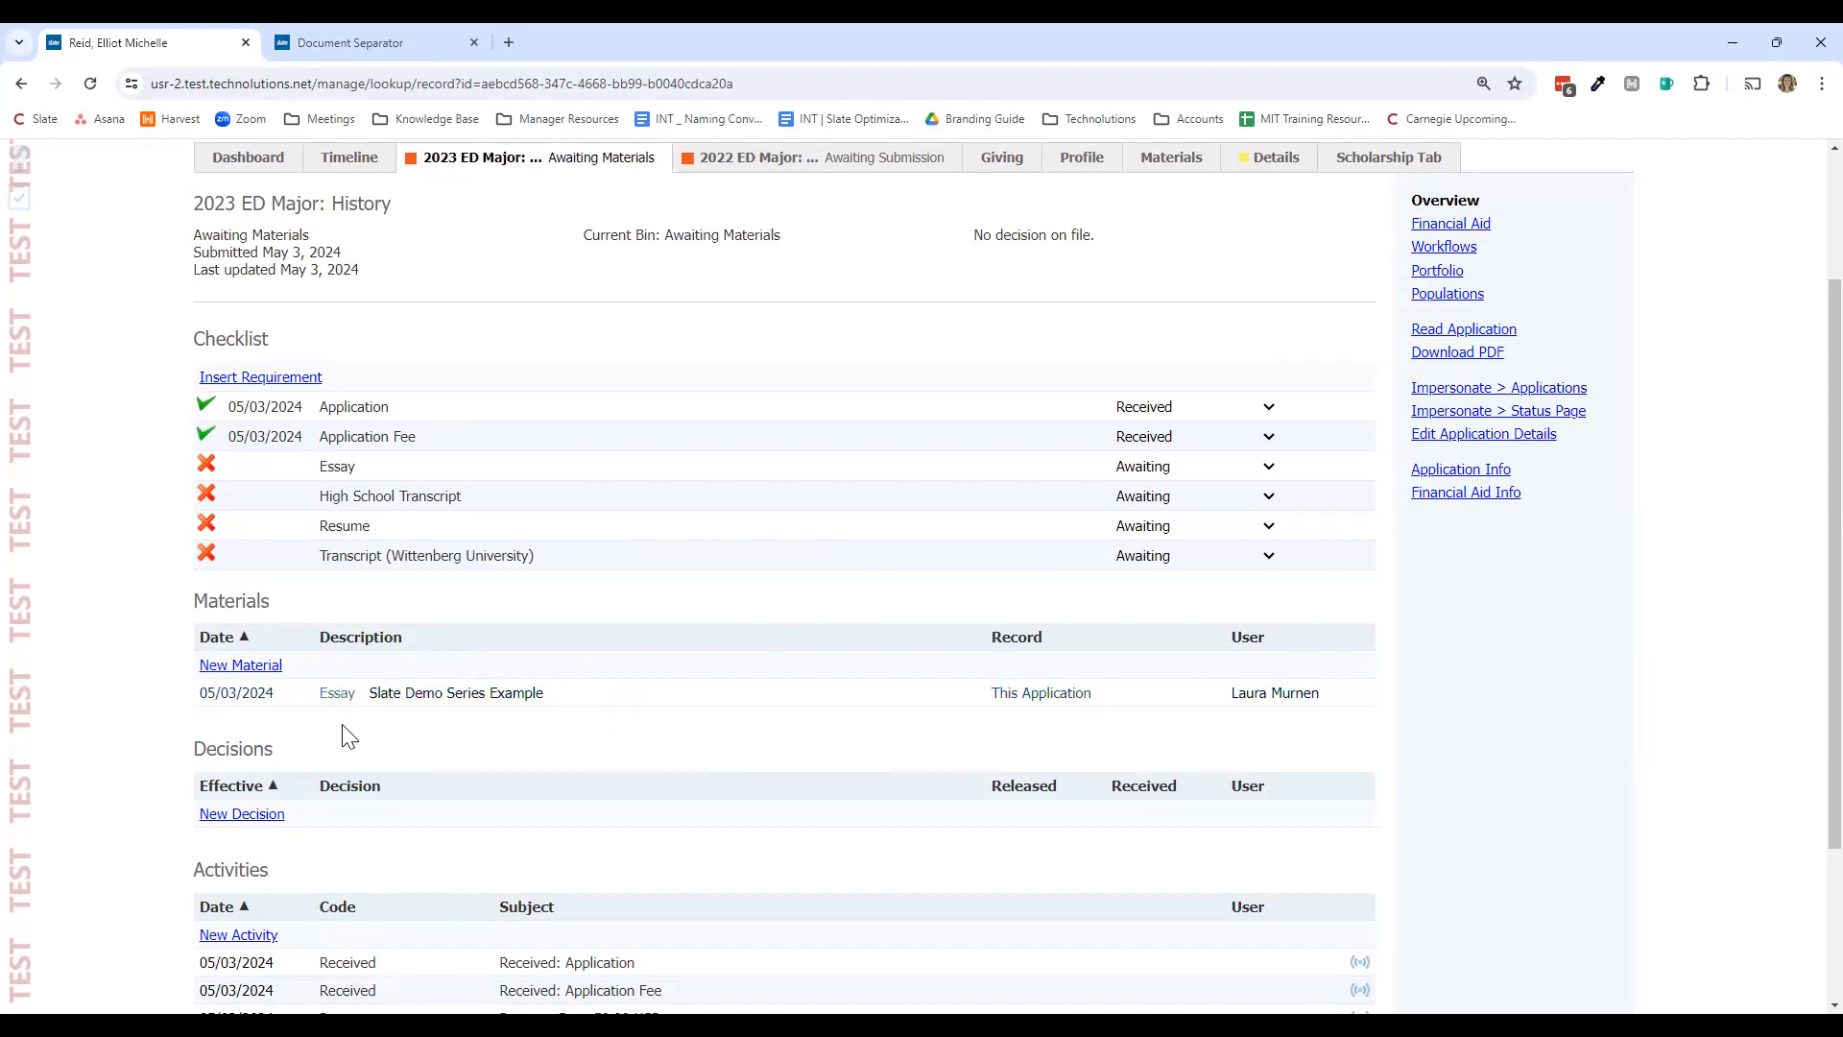
Step: Open the Essay material's details and preview its redacted page full size in a new tab
click(252, 708)
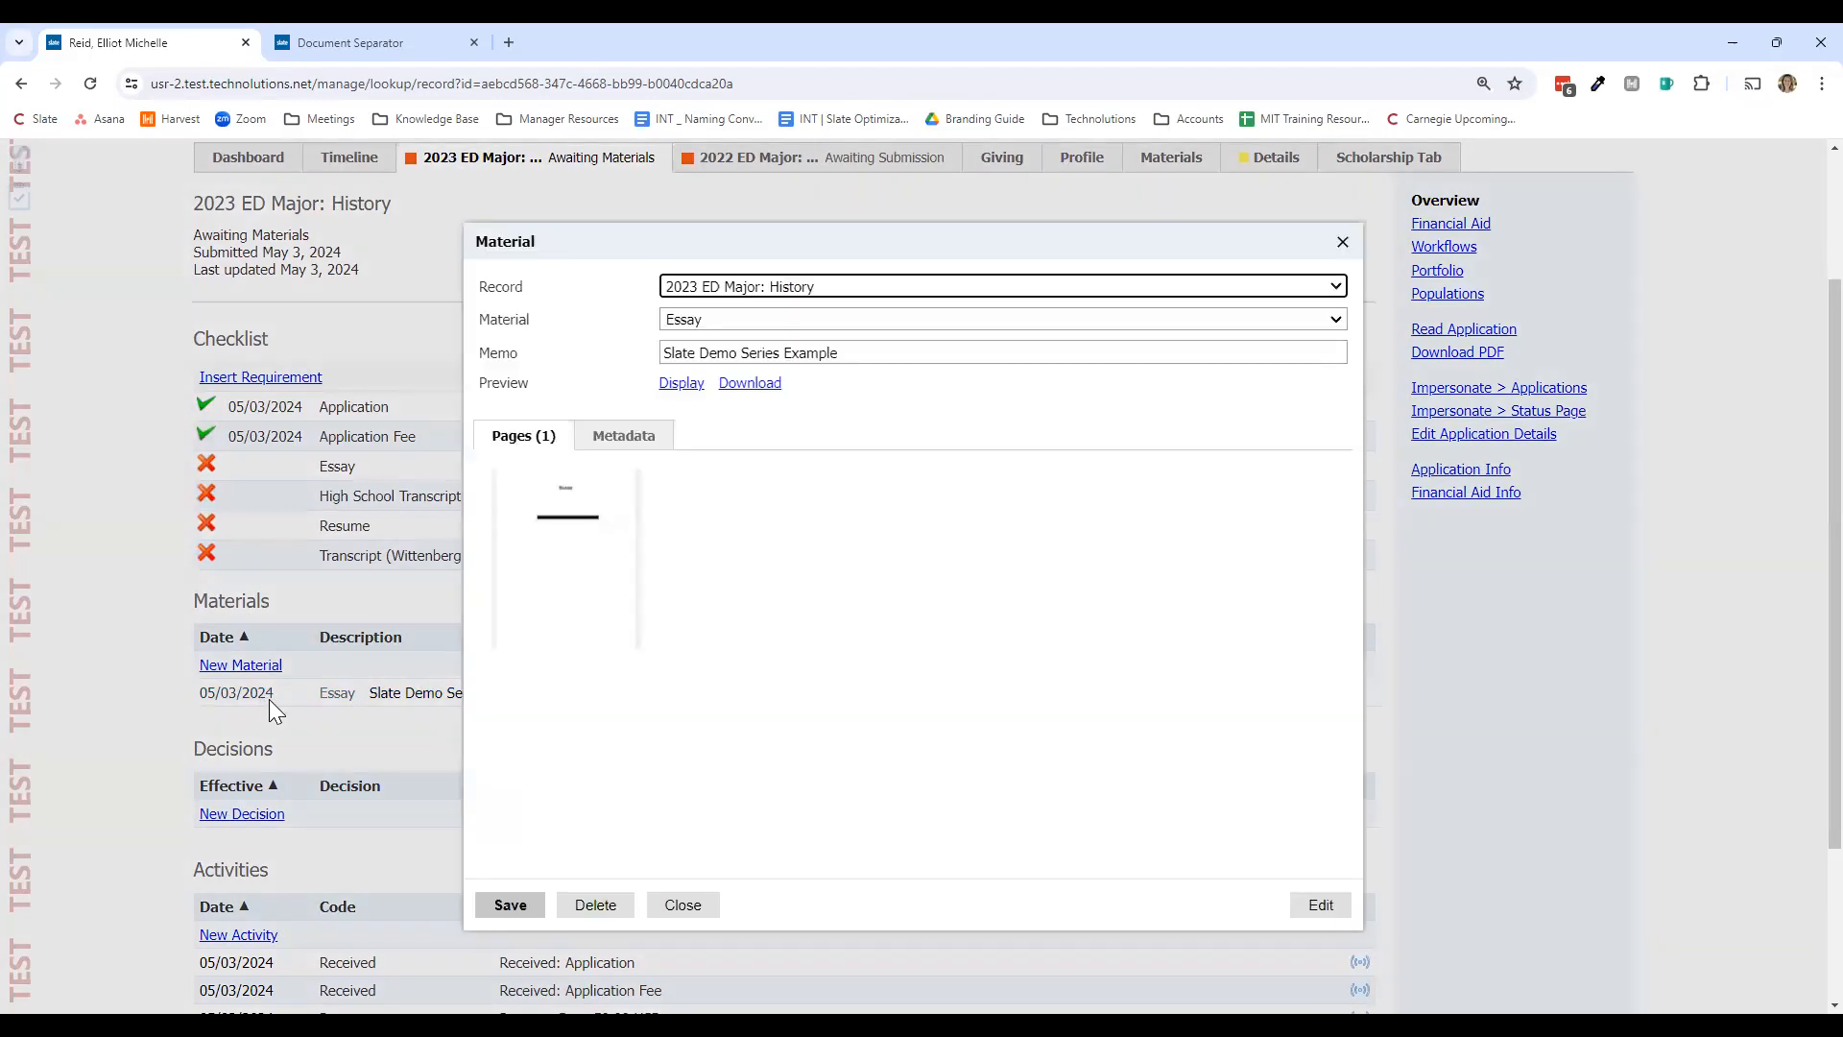
click(580, 579)
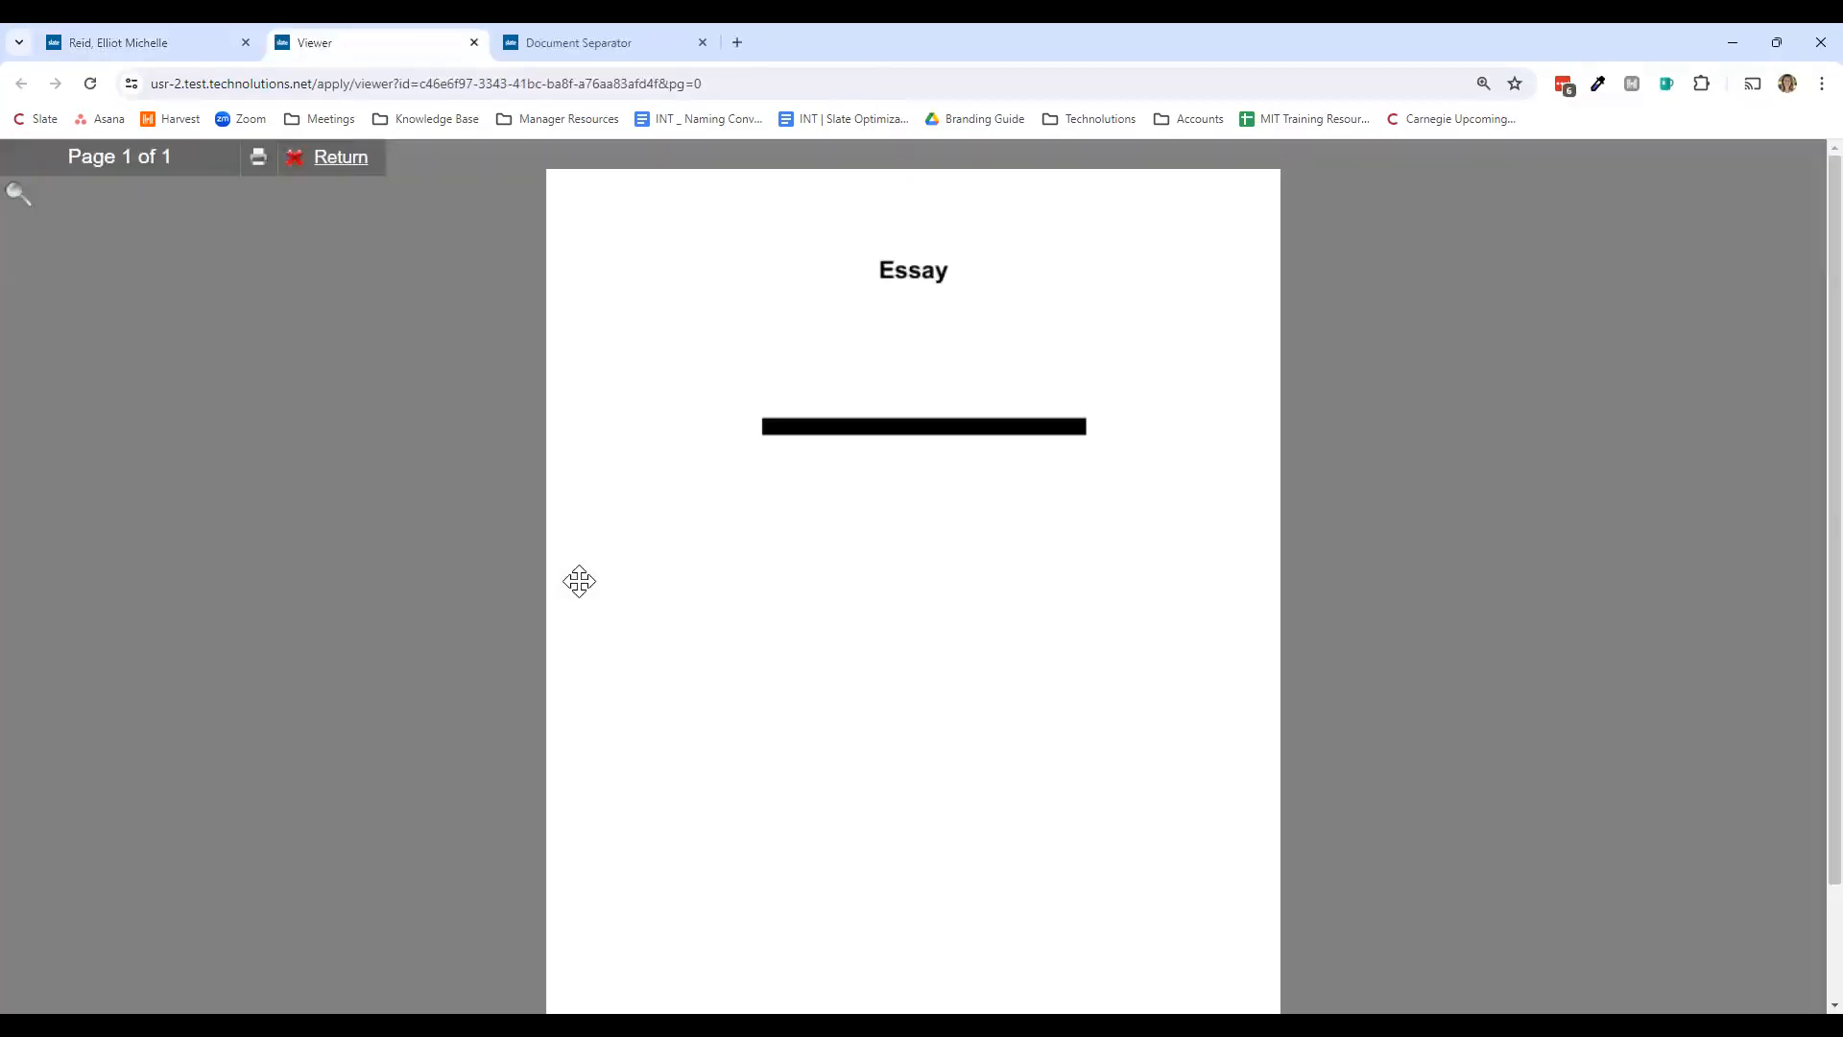
click(209, 30)
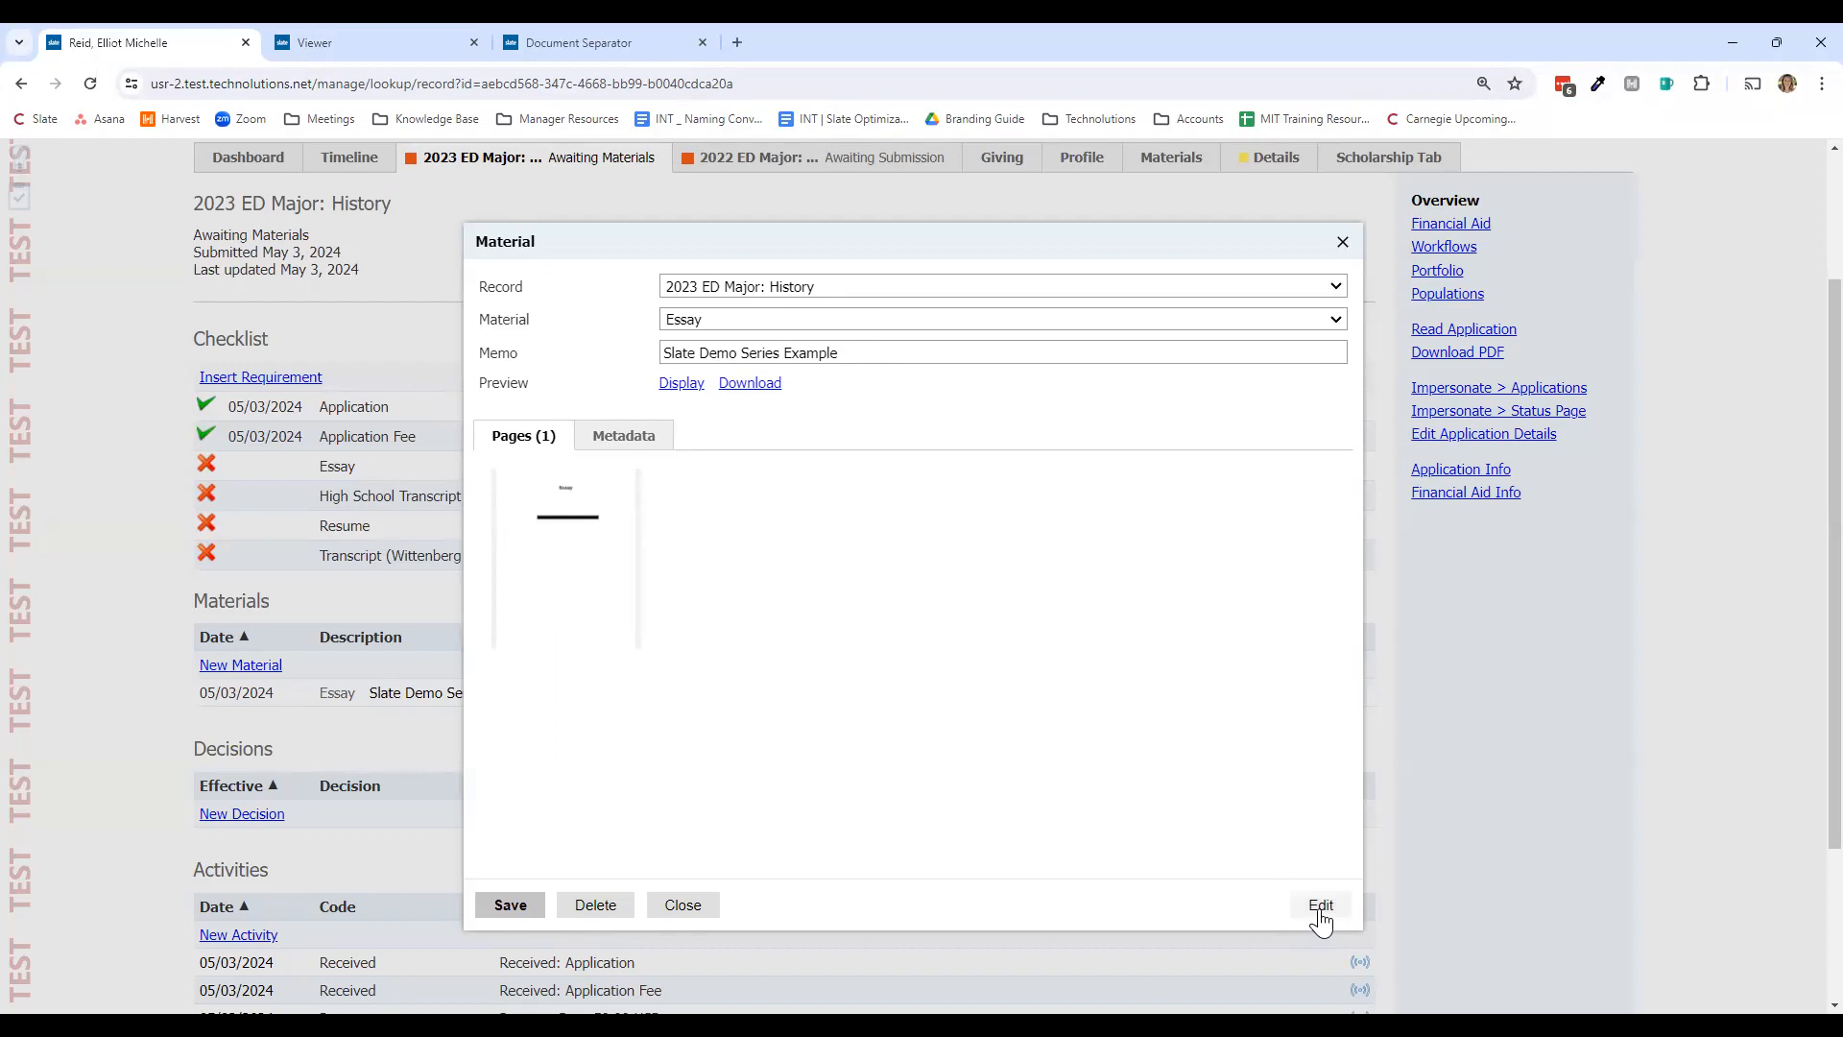
Step: Duplicate the record tab, then open the Essay material for editing in the original tab
right_click(206, 40)
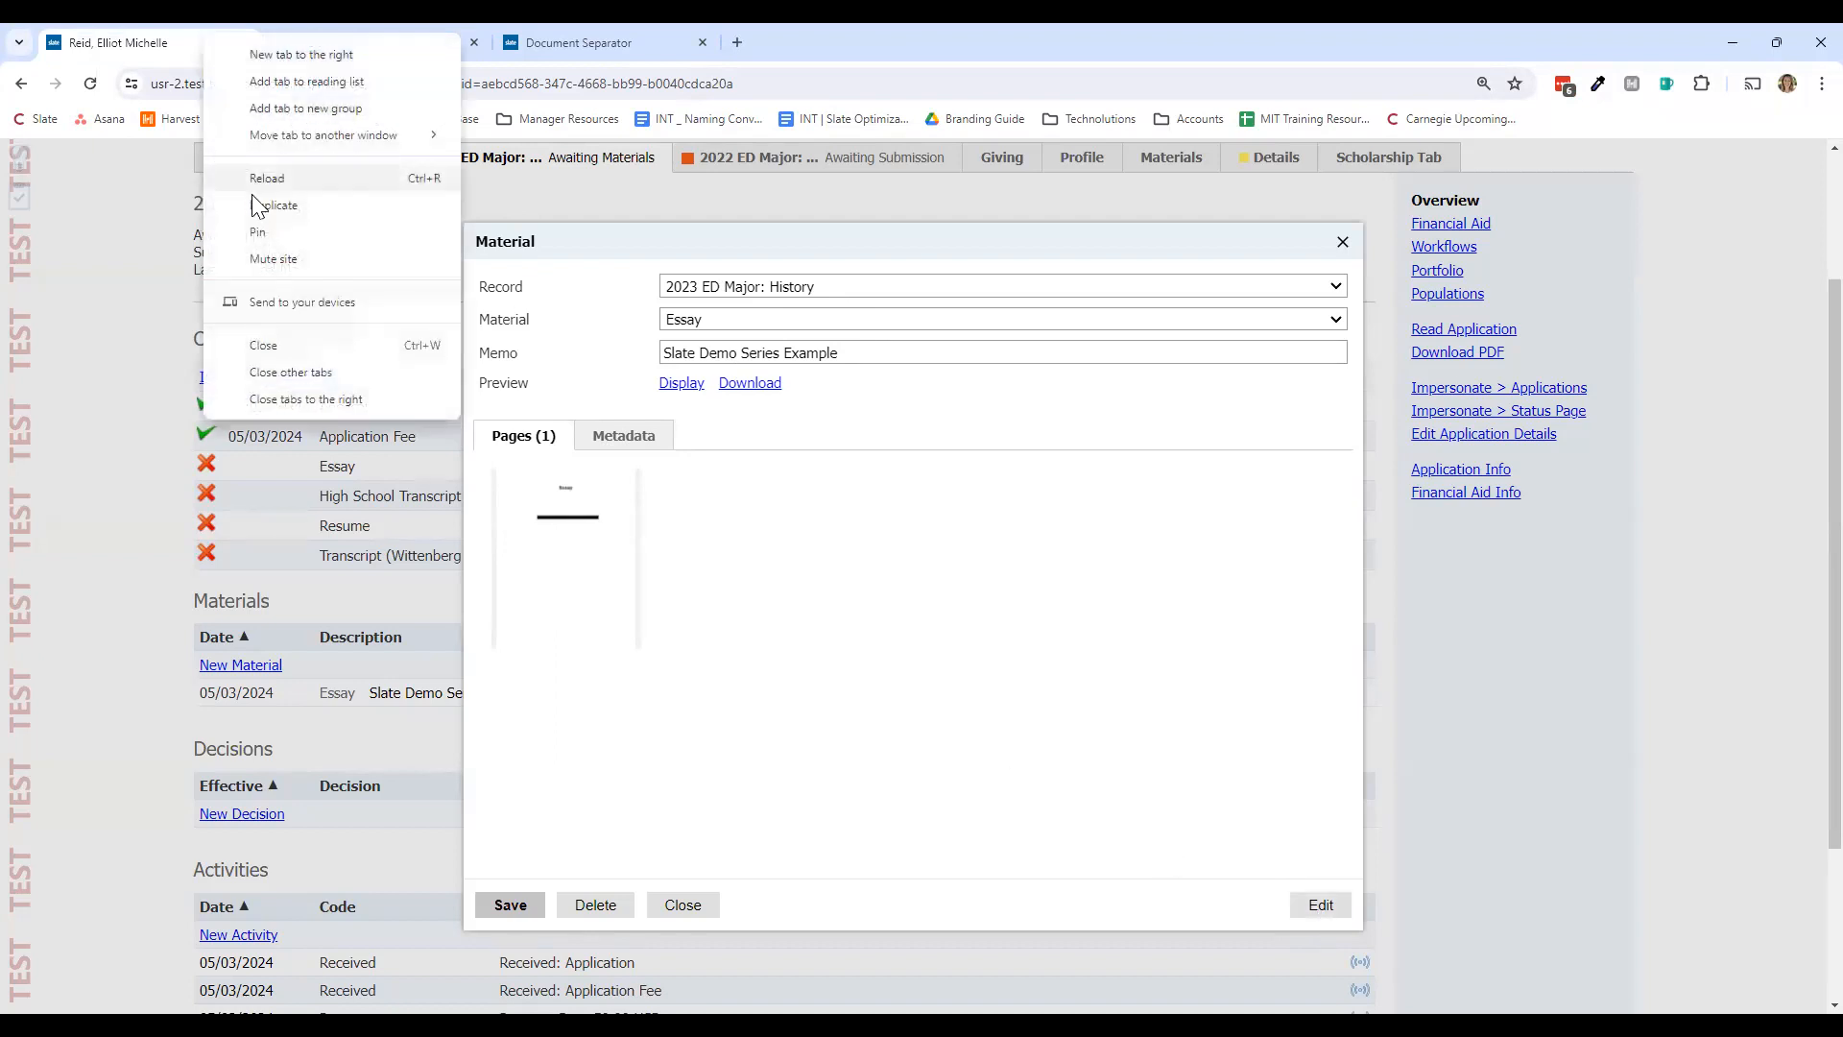
click(257, 204)
click(144, 42)
click(1301, 908)
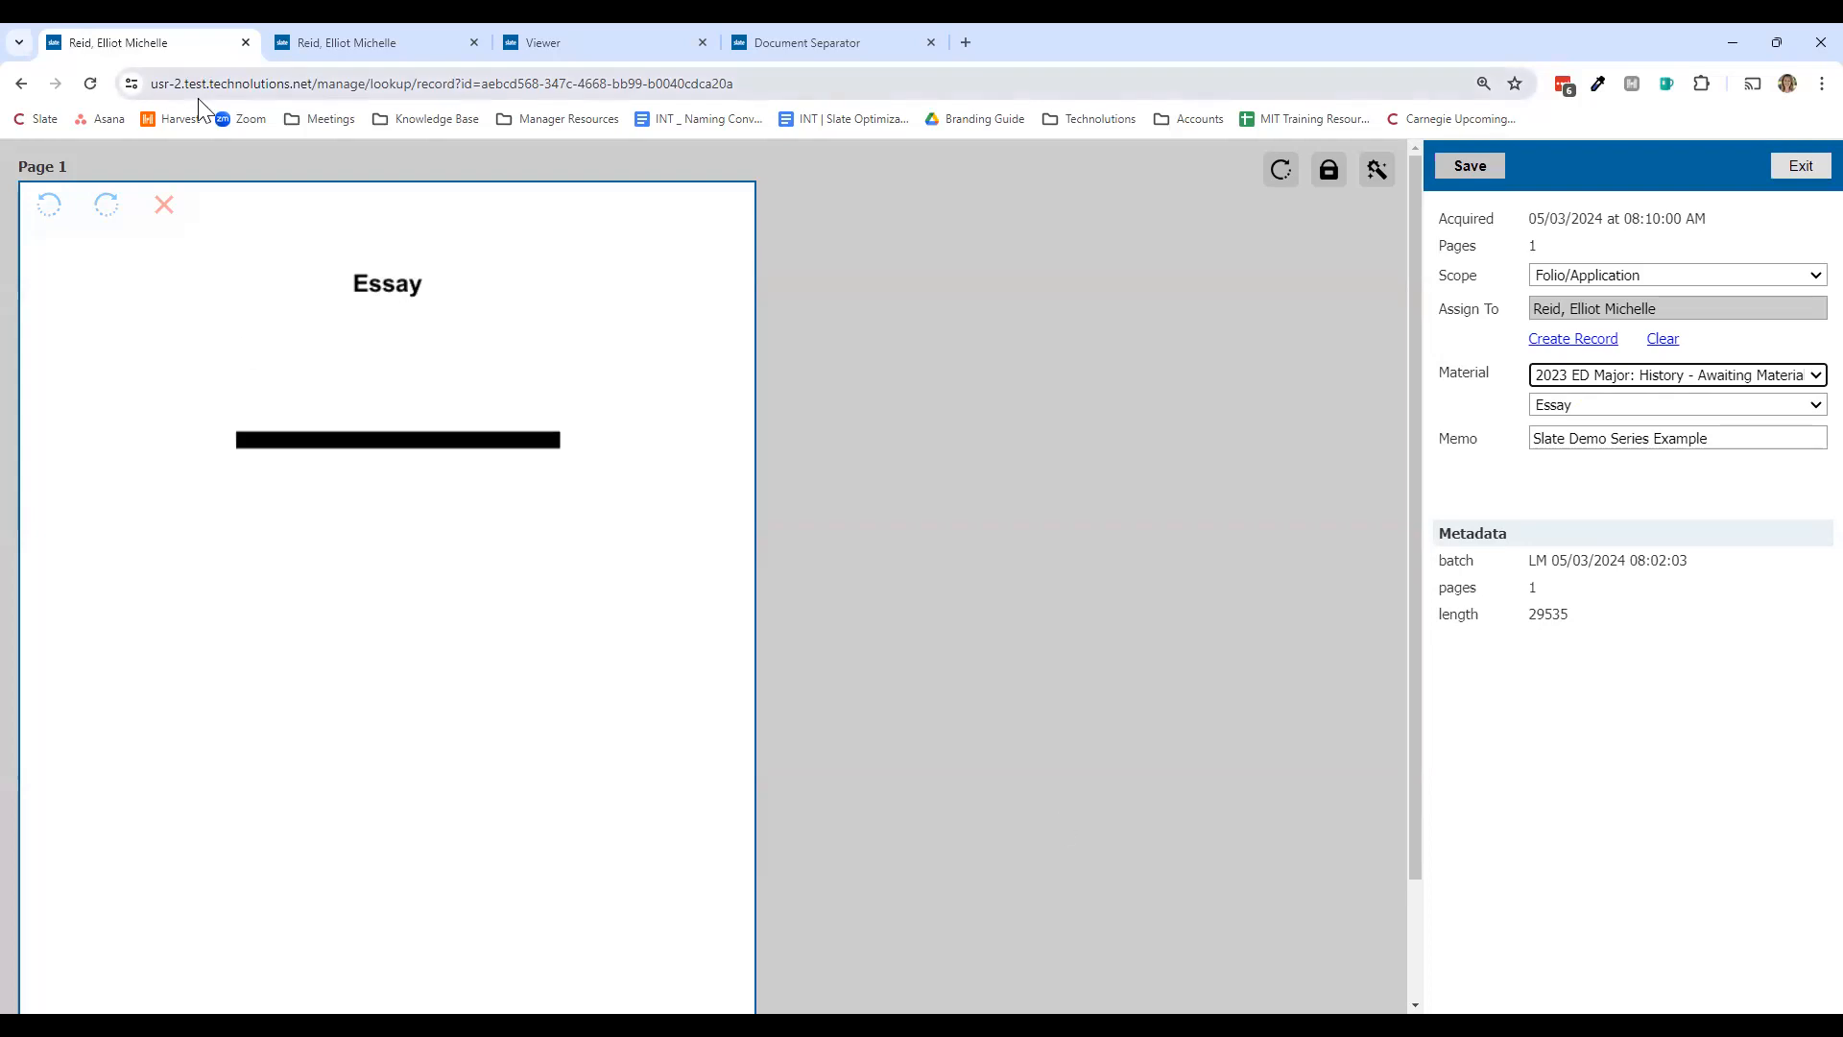
Step: Exit the essay editor and close the Material dialog to see the application's checklist
click(1800, 167)
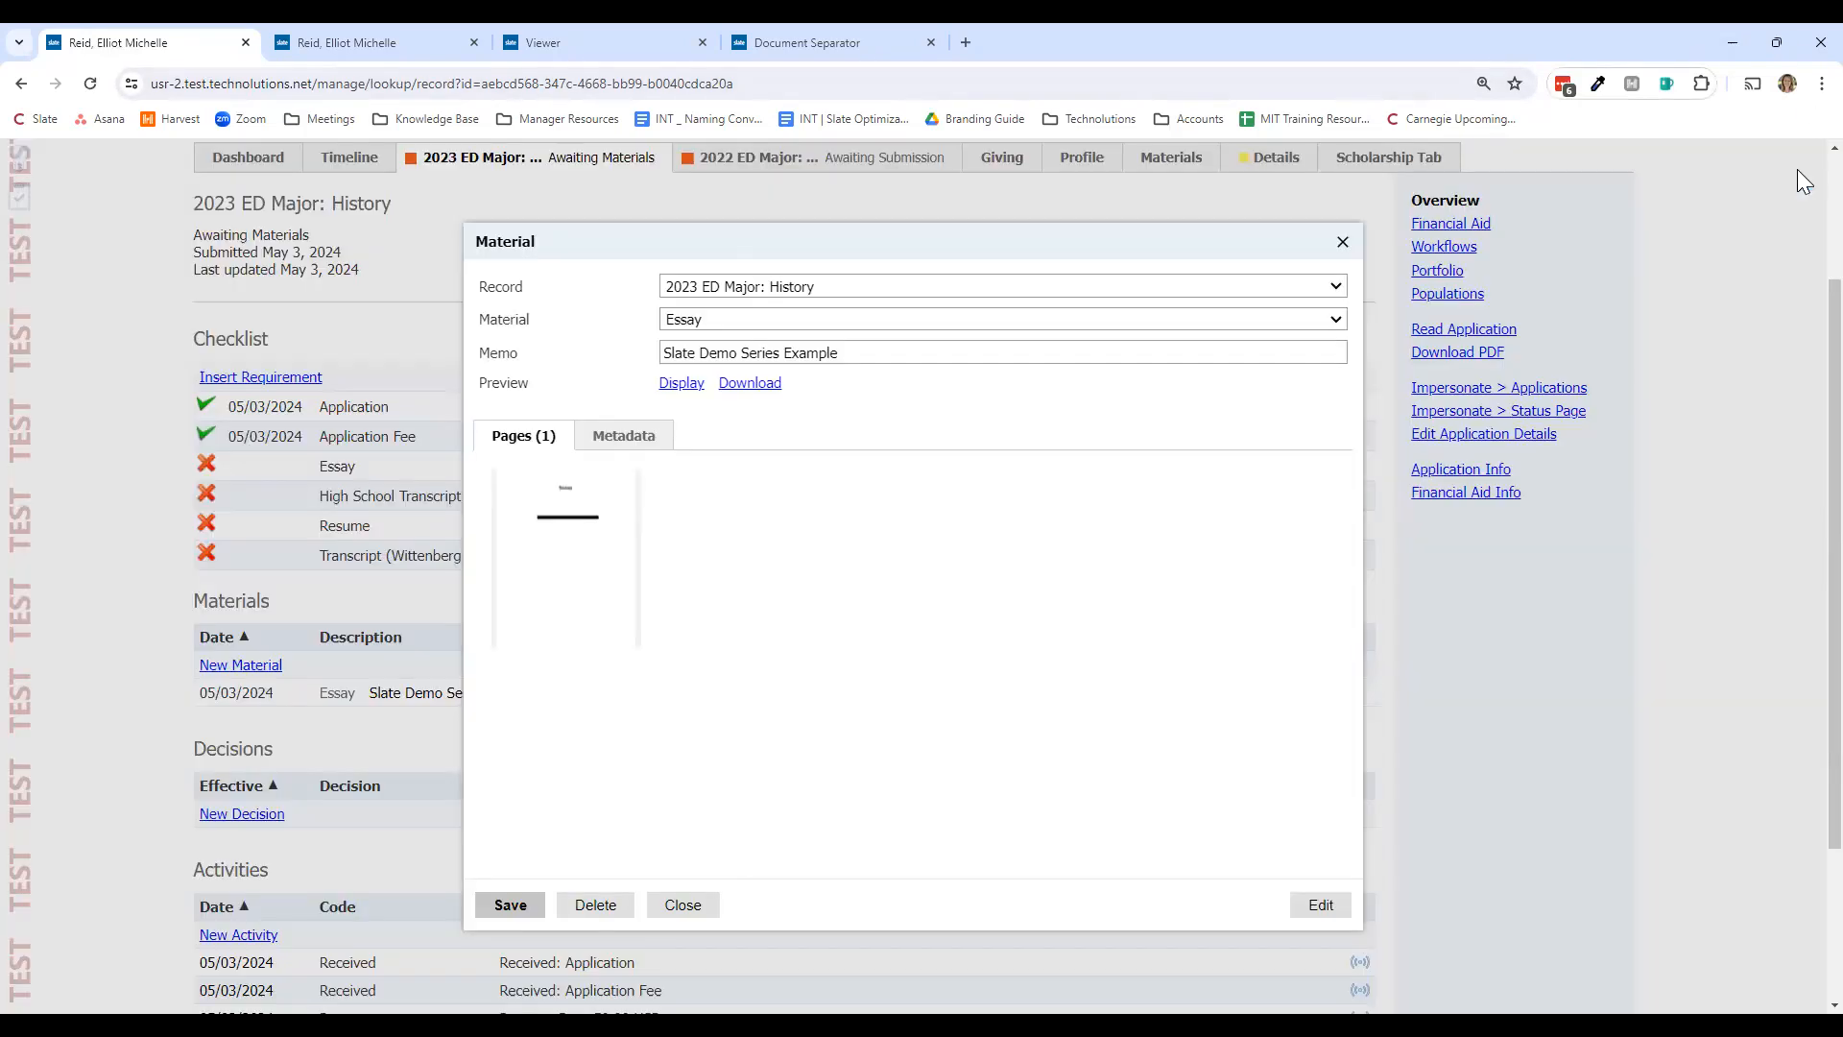
click(700, 917)
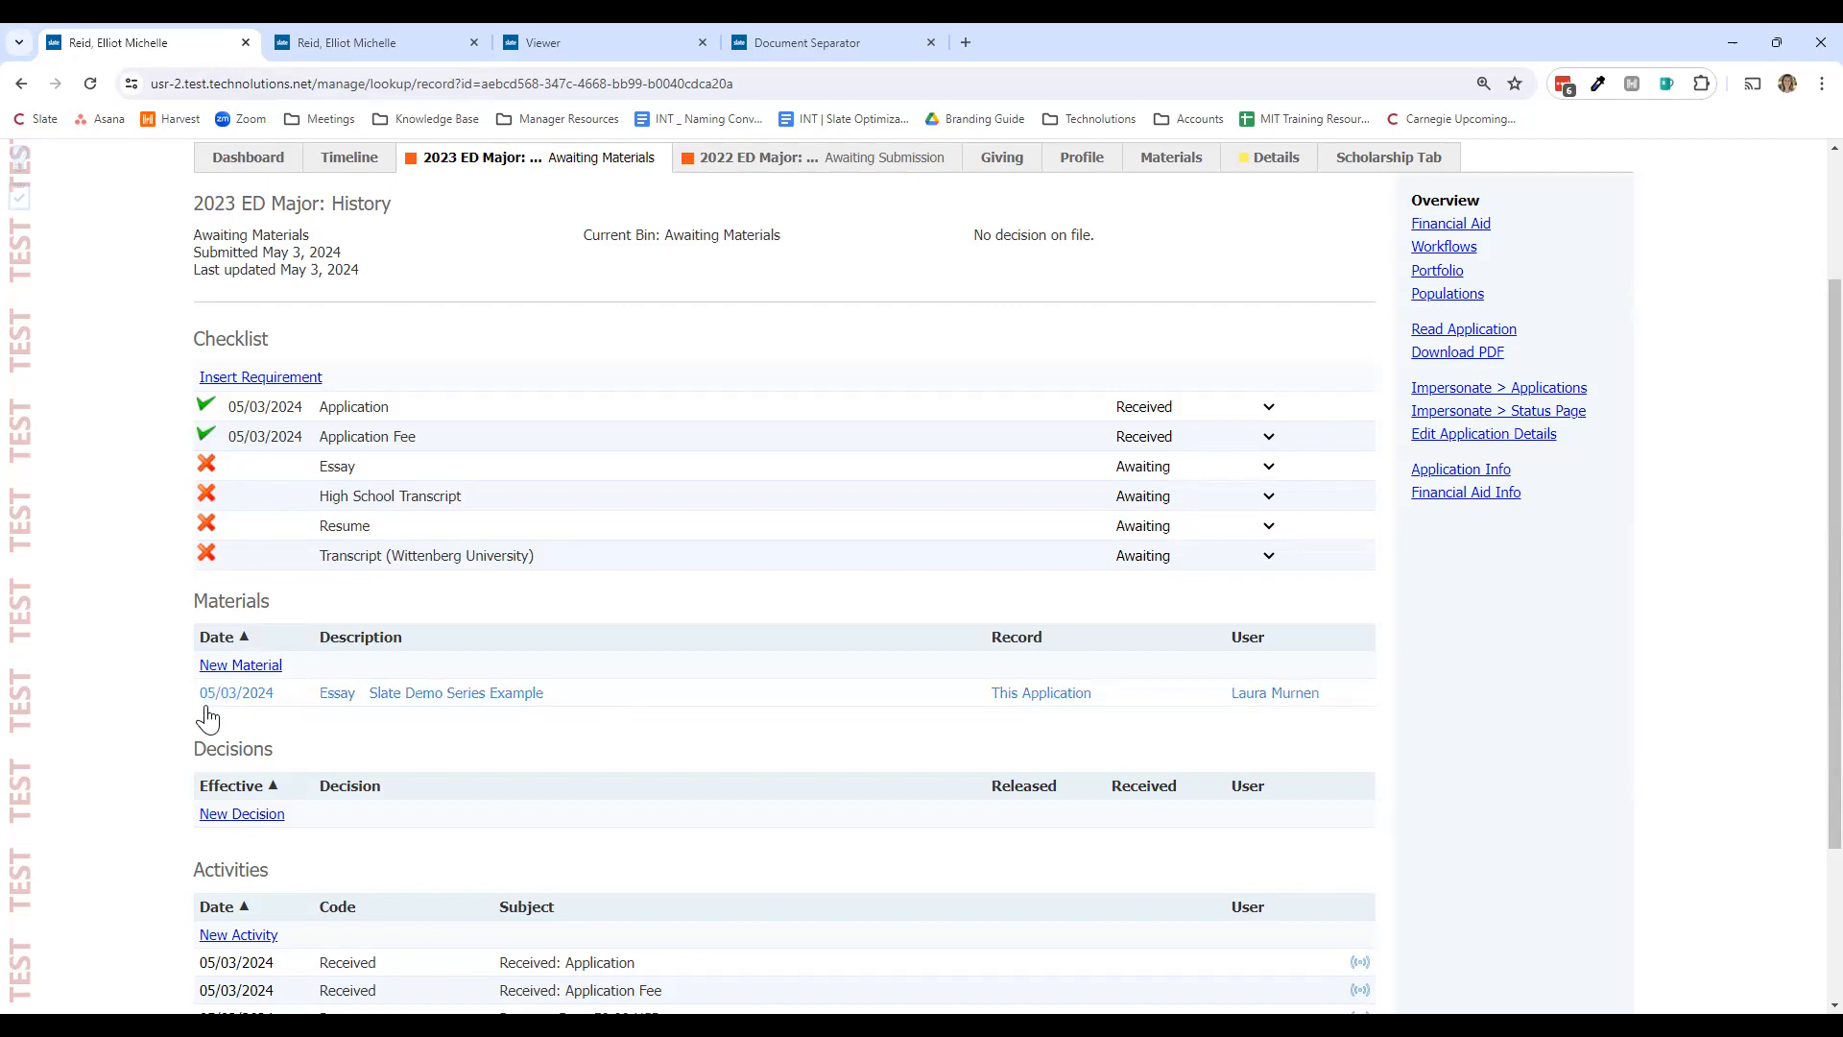
Step: Return to Batch Acquire through the Database menu's recent tools
scroll(221, 724, up, 2)
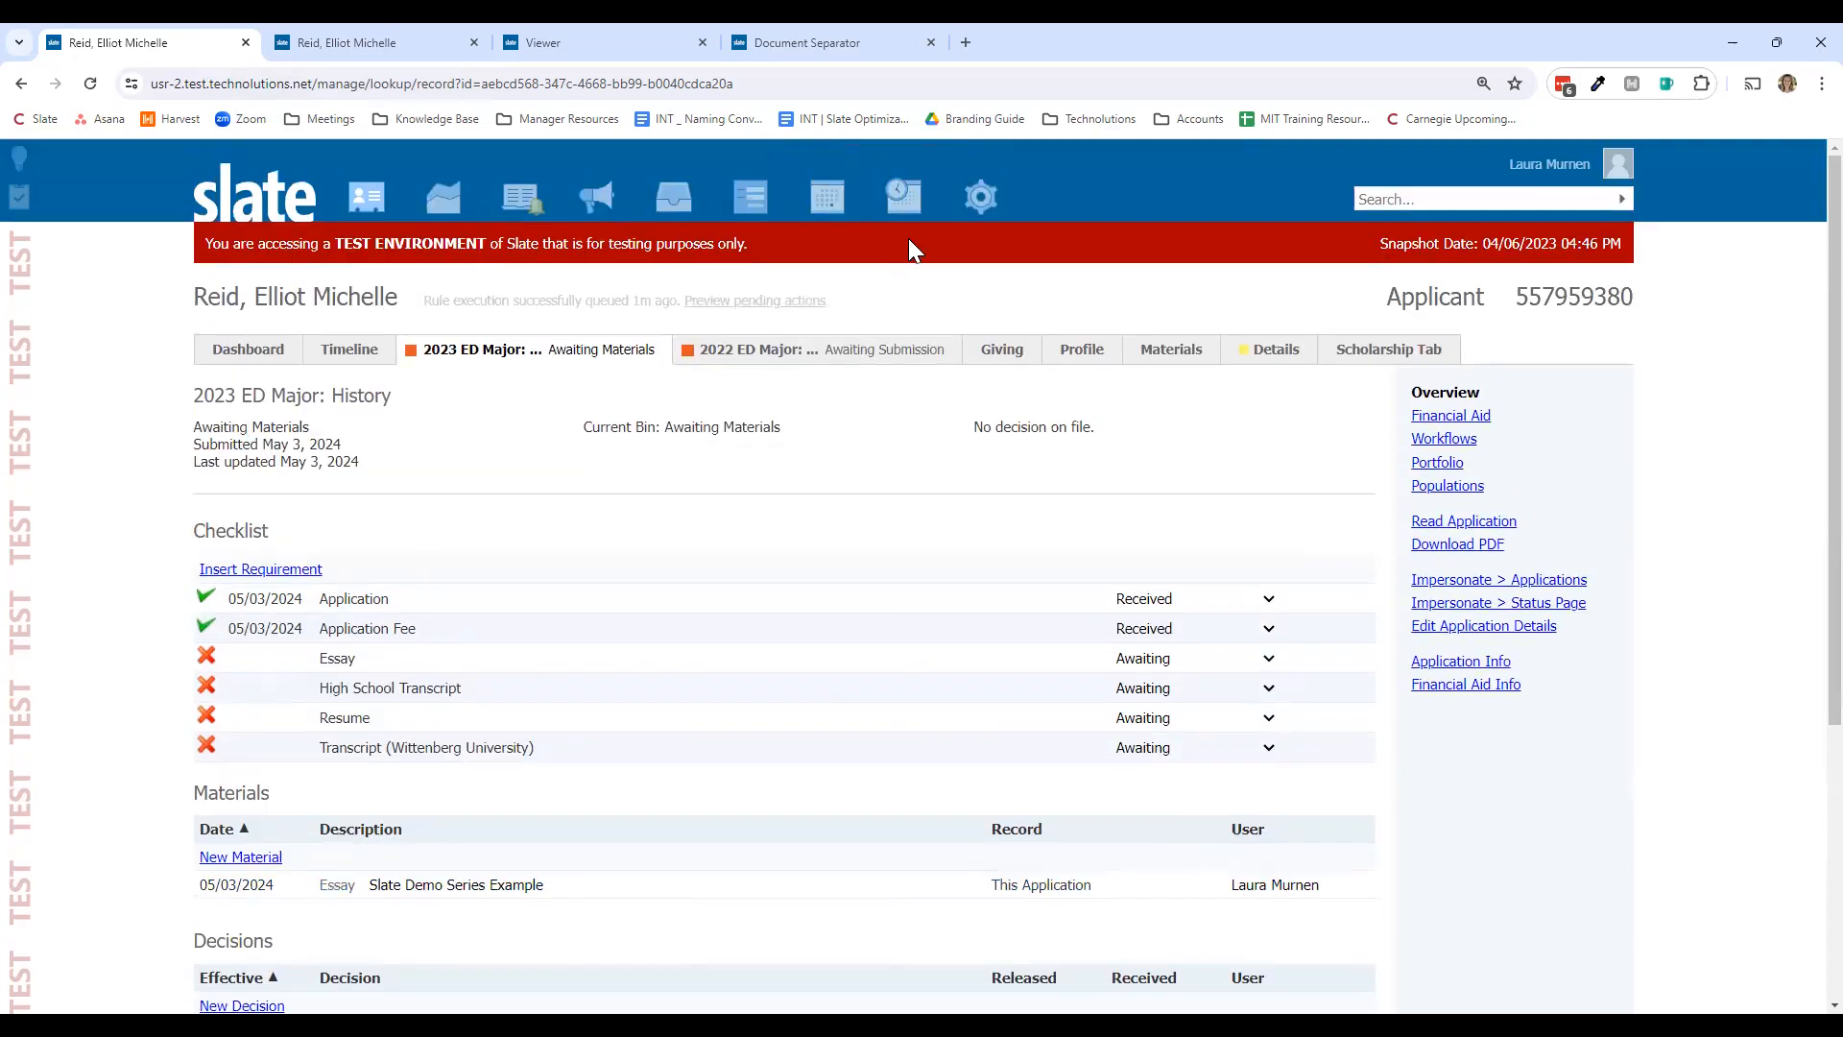
mouse_move(994, 254)
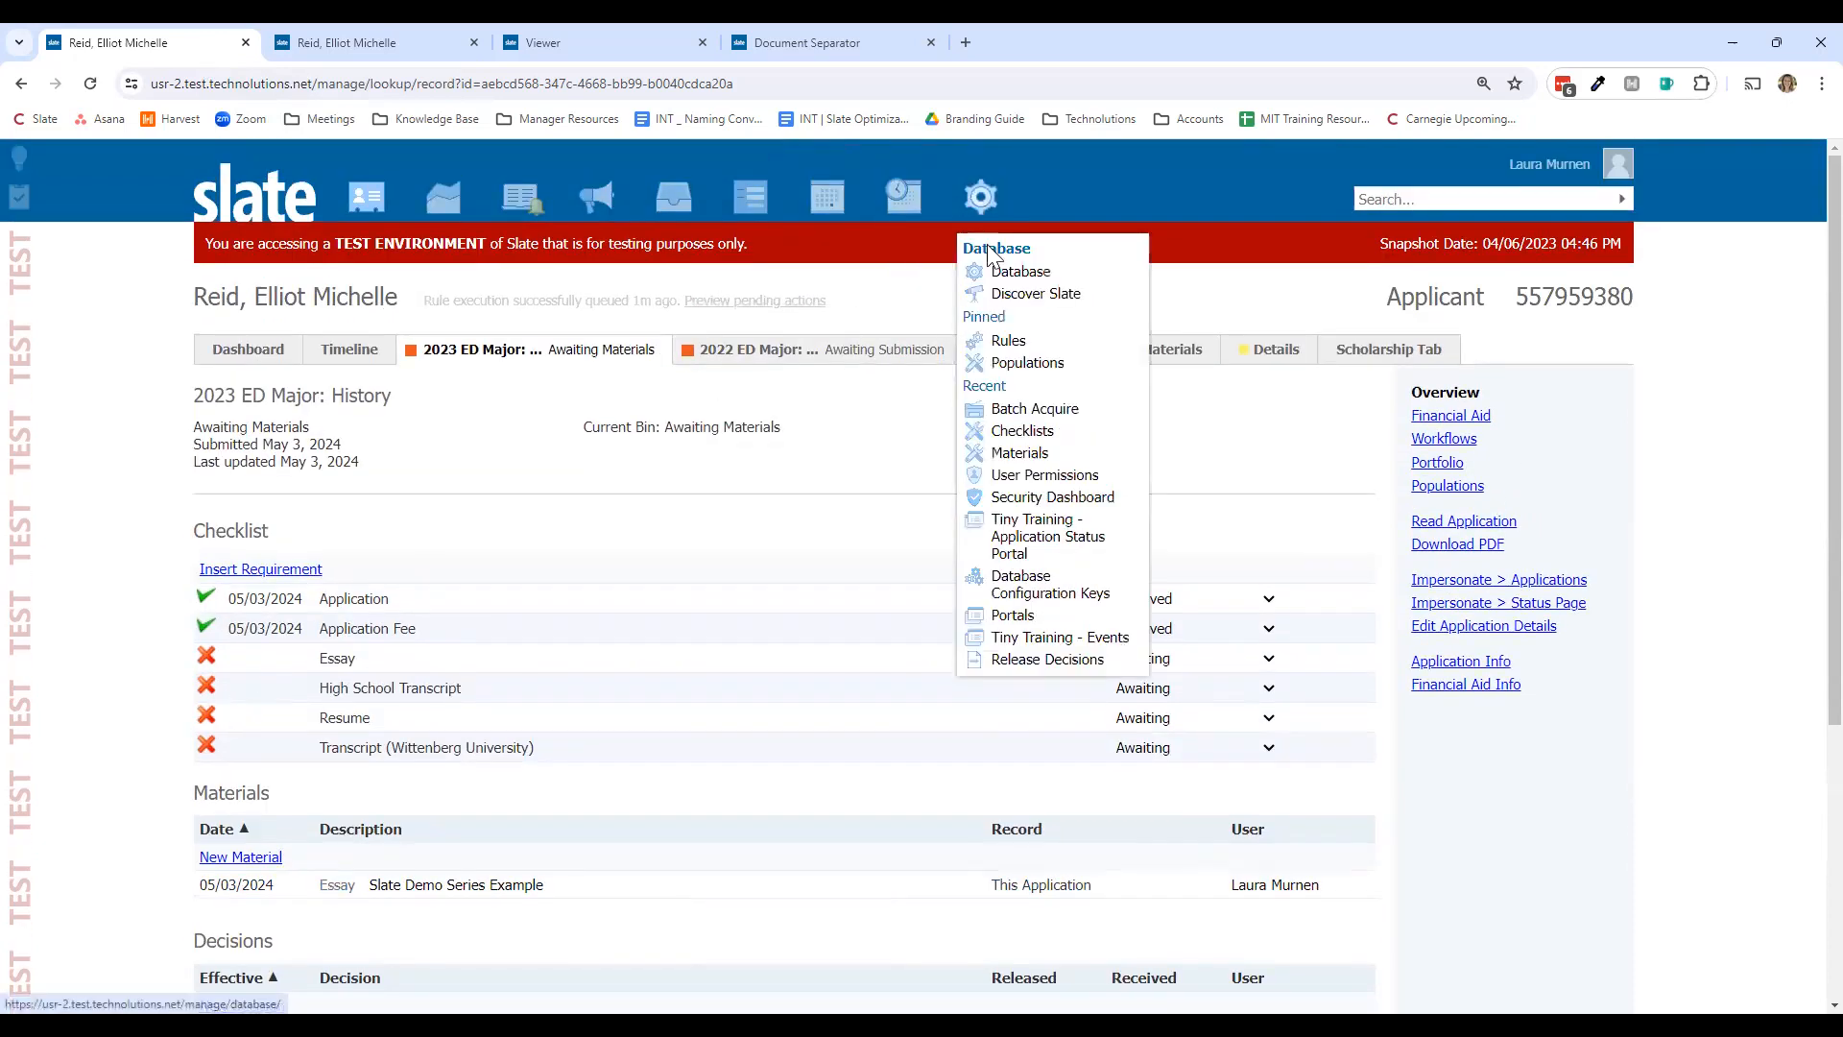
click(1033, 409)
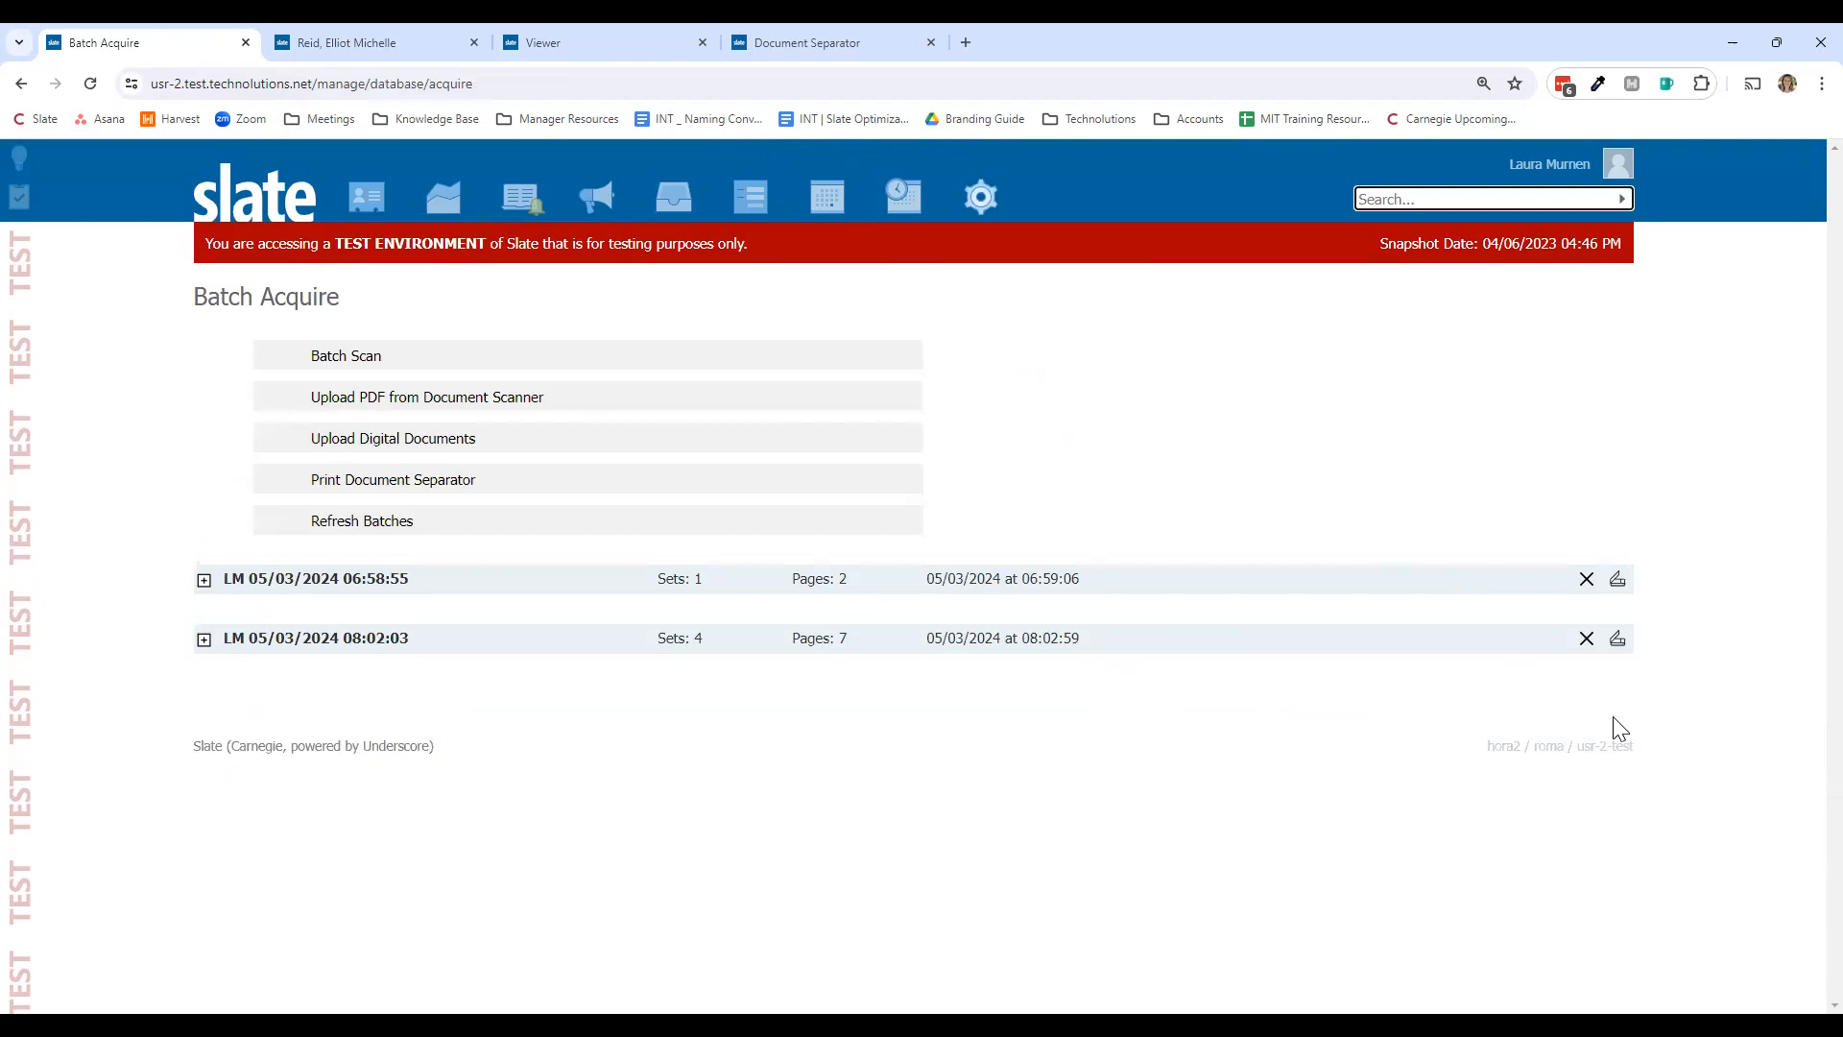